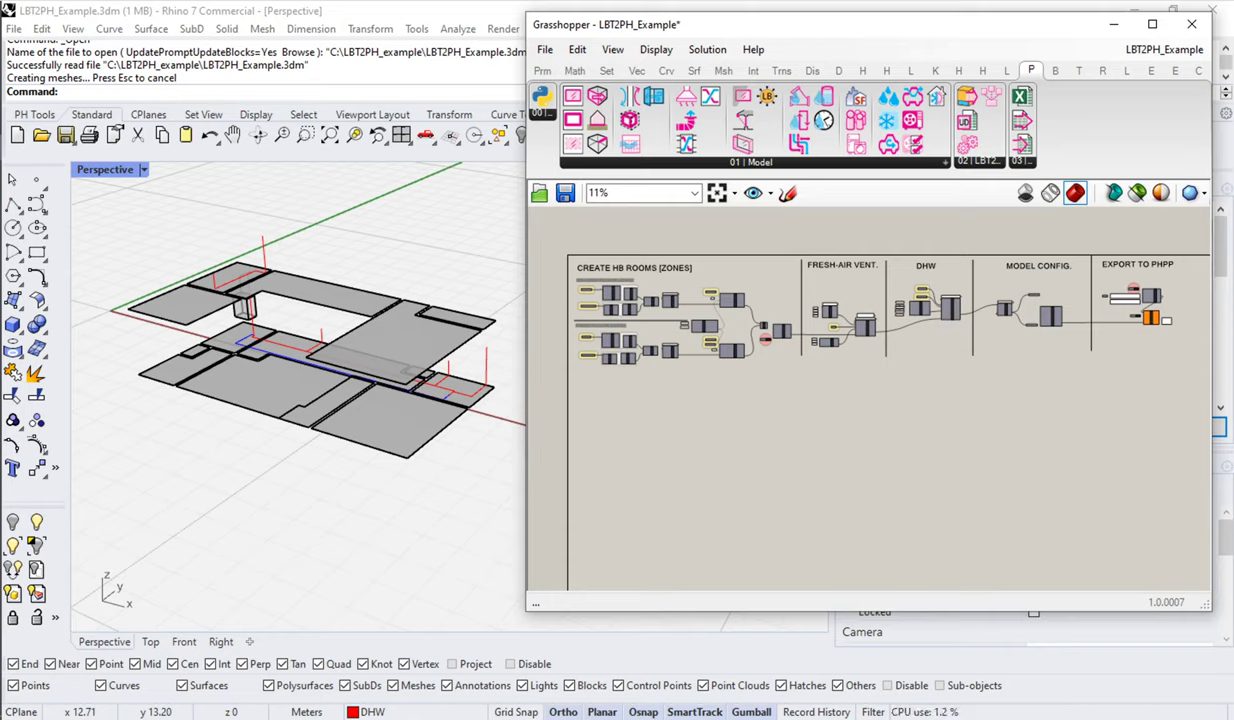
Open the workbook My_Results.xlsx in Excel from the LBT2PH_example folder on the C: drive.
left_click(62, 67)
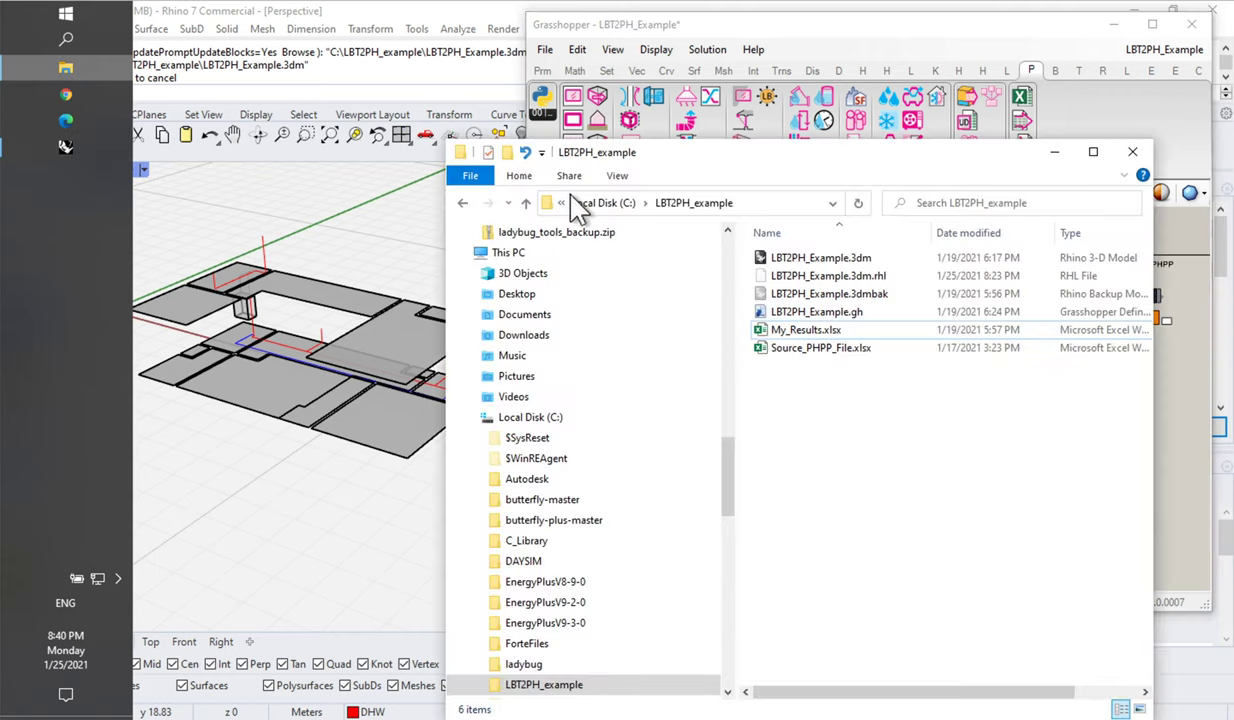
left_click_drag(700, 152, 507, 44)
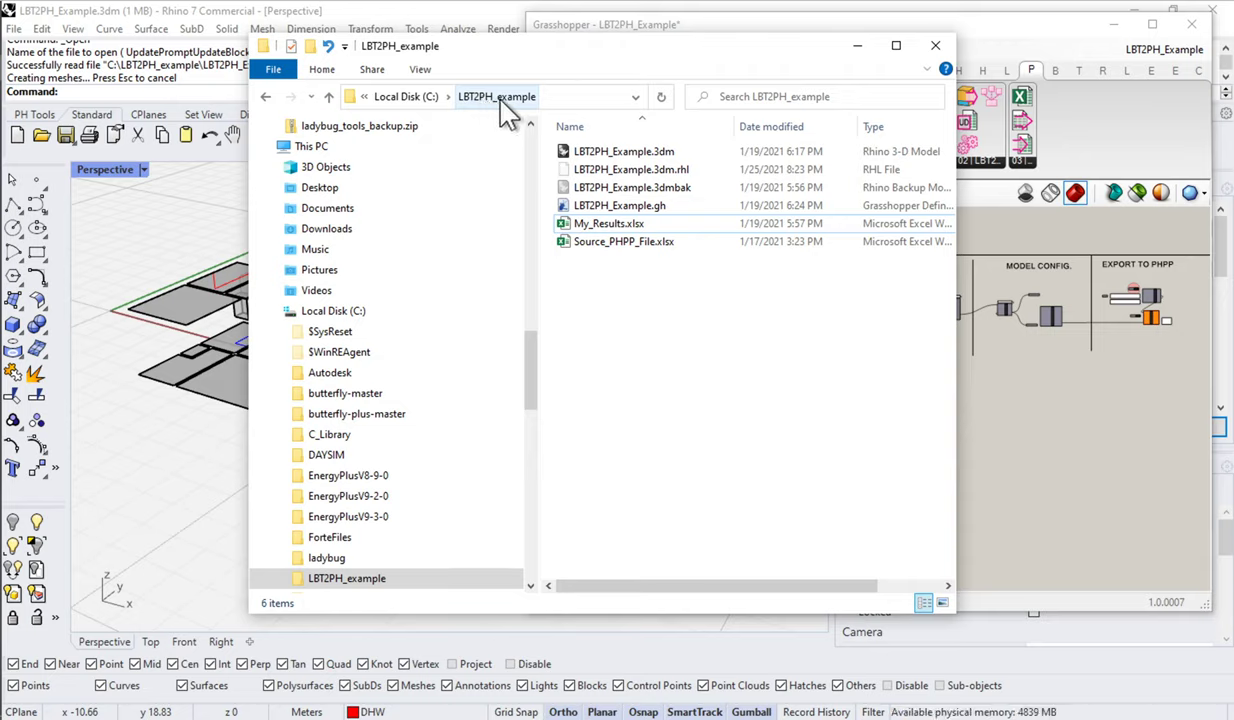
left_click(588, 226)
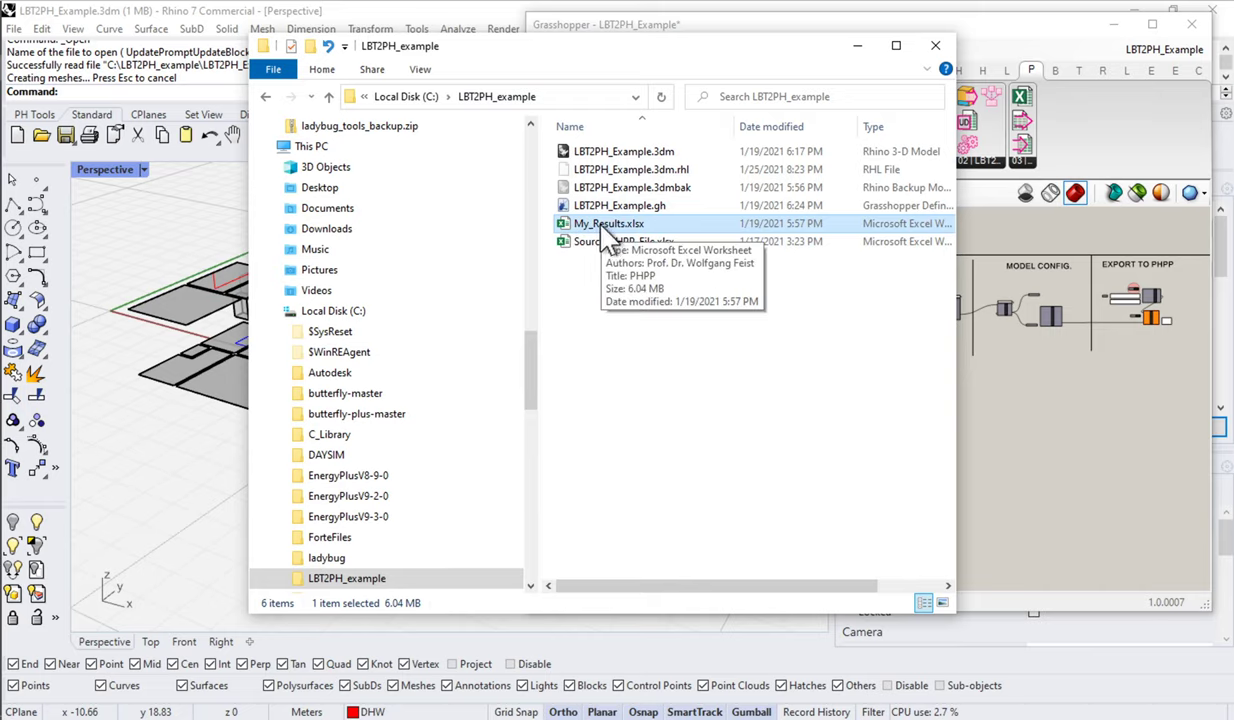
double_click(603, 228)
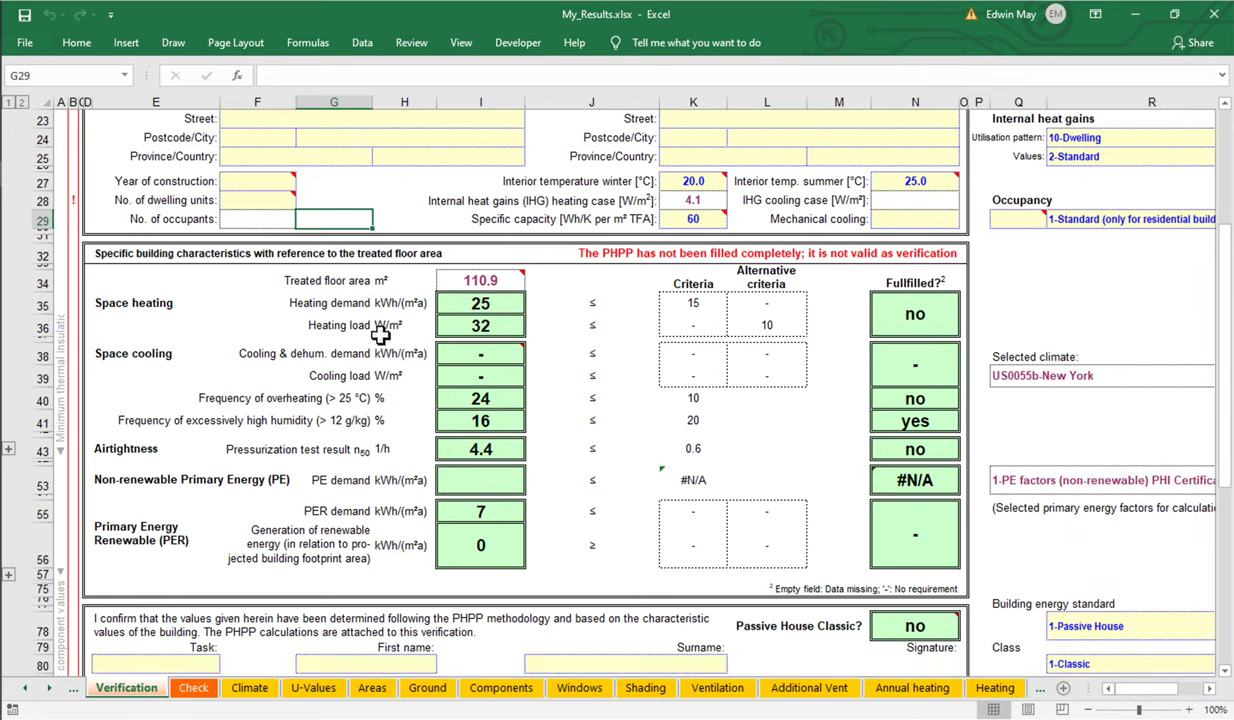
Review the Verification sheet's result cells from heating demand to renewable generation, including the PER demand and the PE demand criterion.
left_click_drag(492, 303, 485, 556)
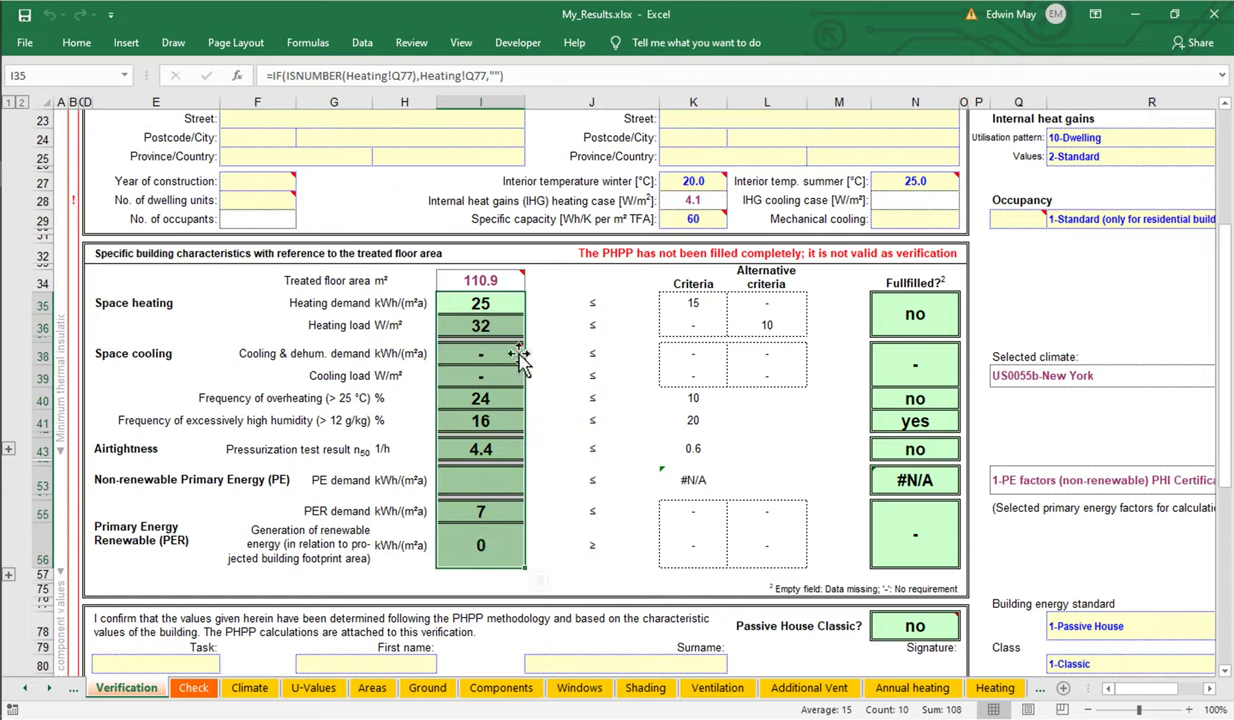
left_click(487, 515)
left_click(487, 515)
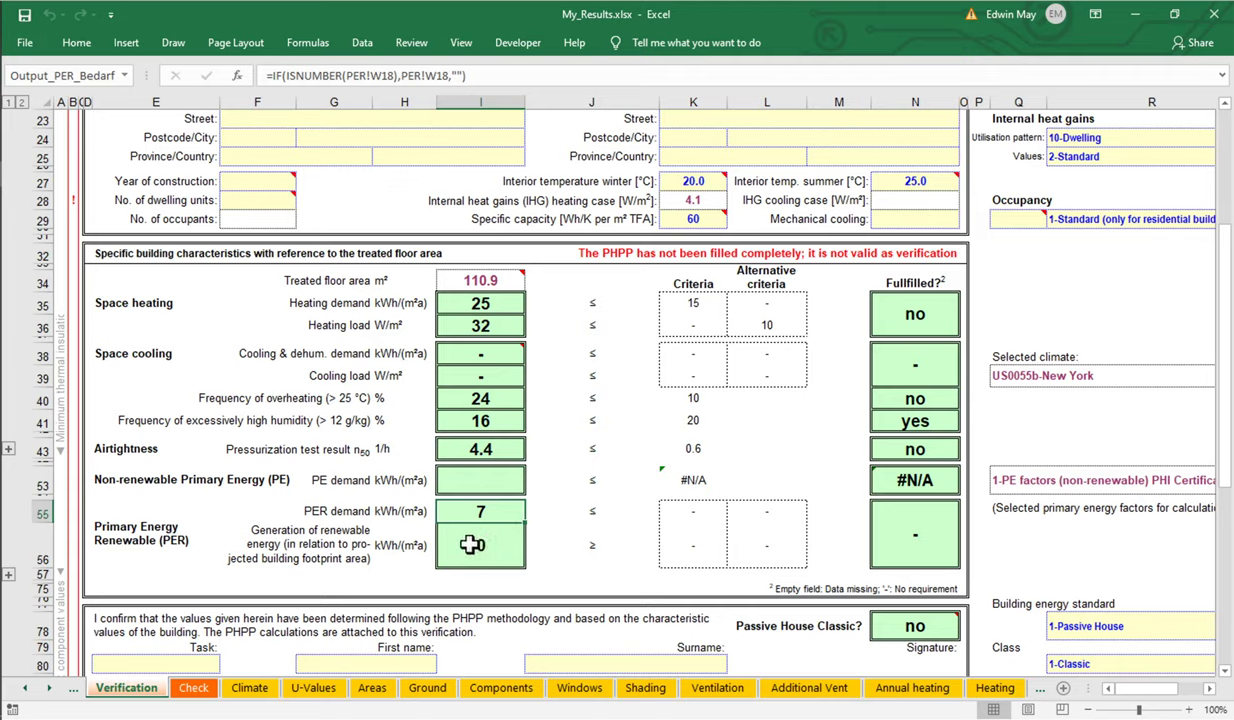
left_click(695, 478)
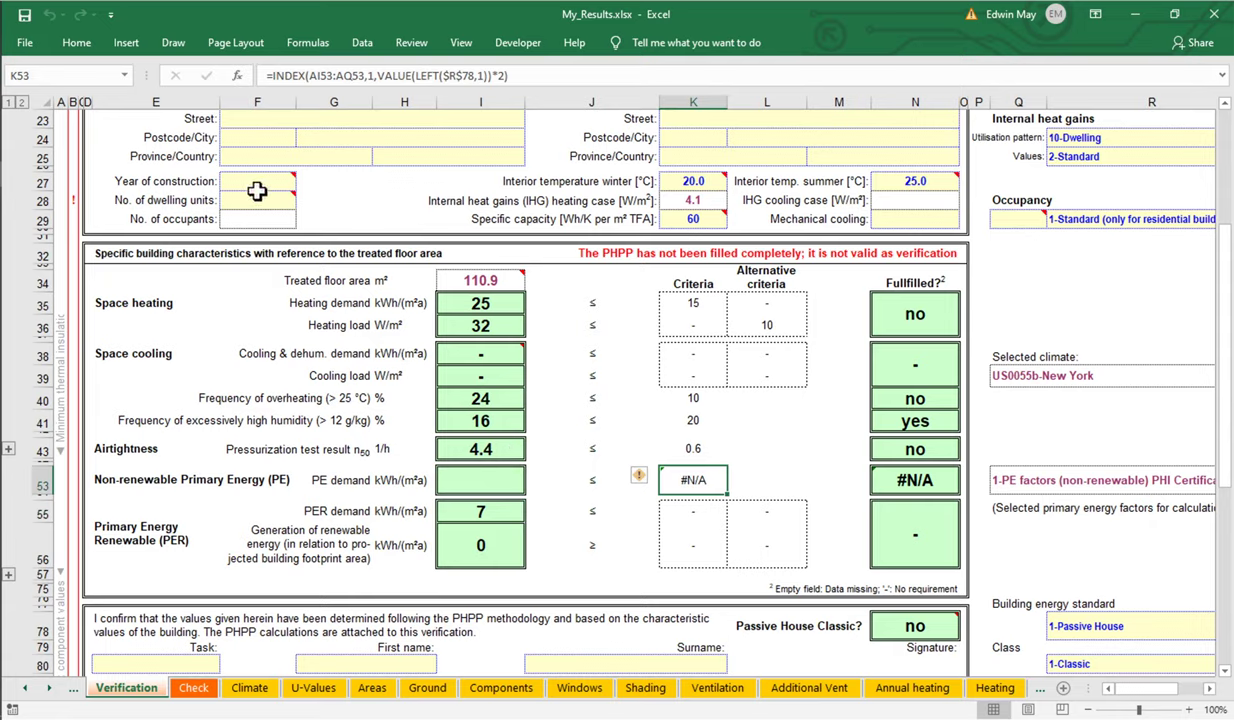
Examine the error flag on the No. of dwelling units row and the check column for that row.
left_click(77, 201)
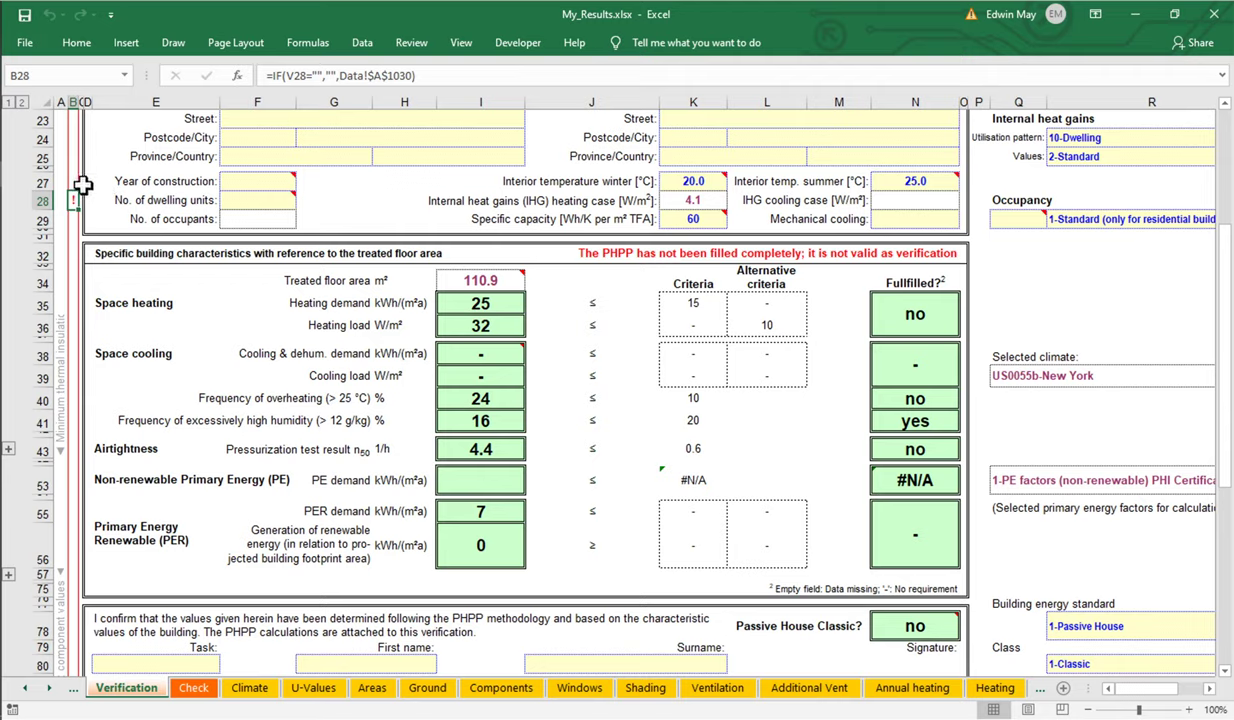
left_click(42, 200)
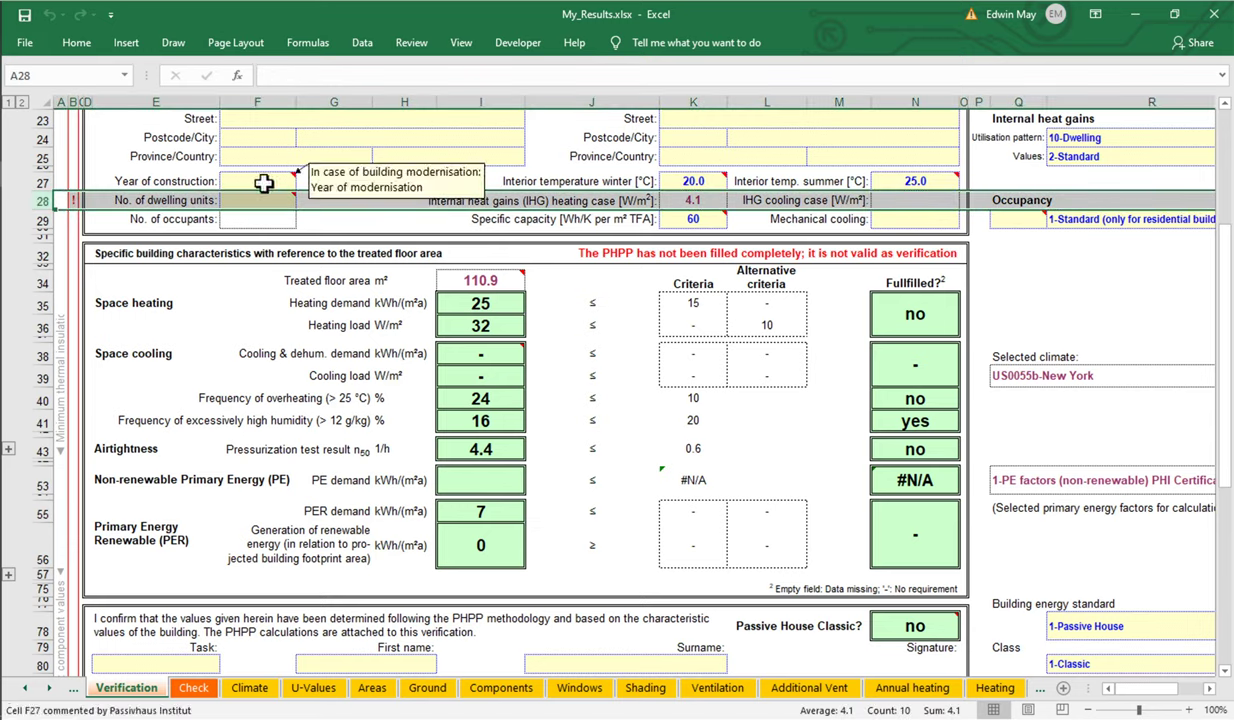
mouse_move(270, 198)
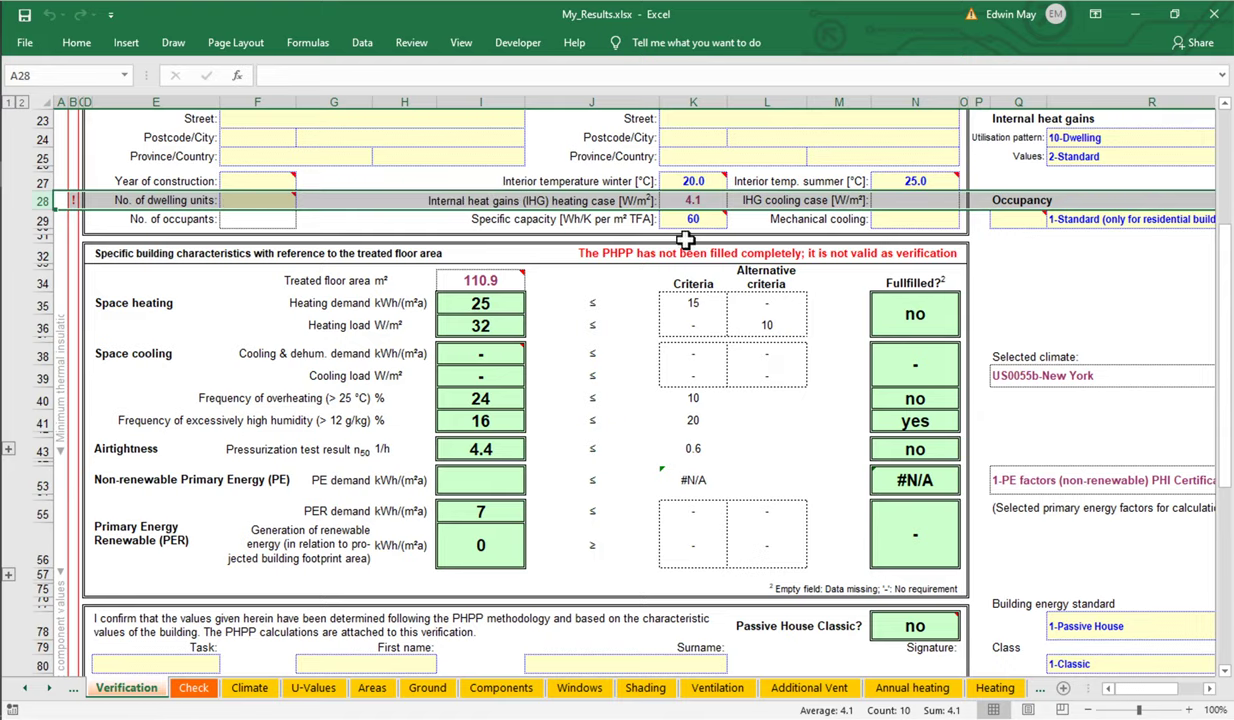
left_click(1209, 689)
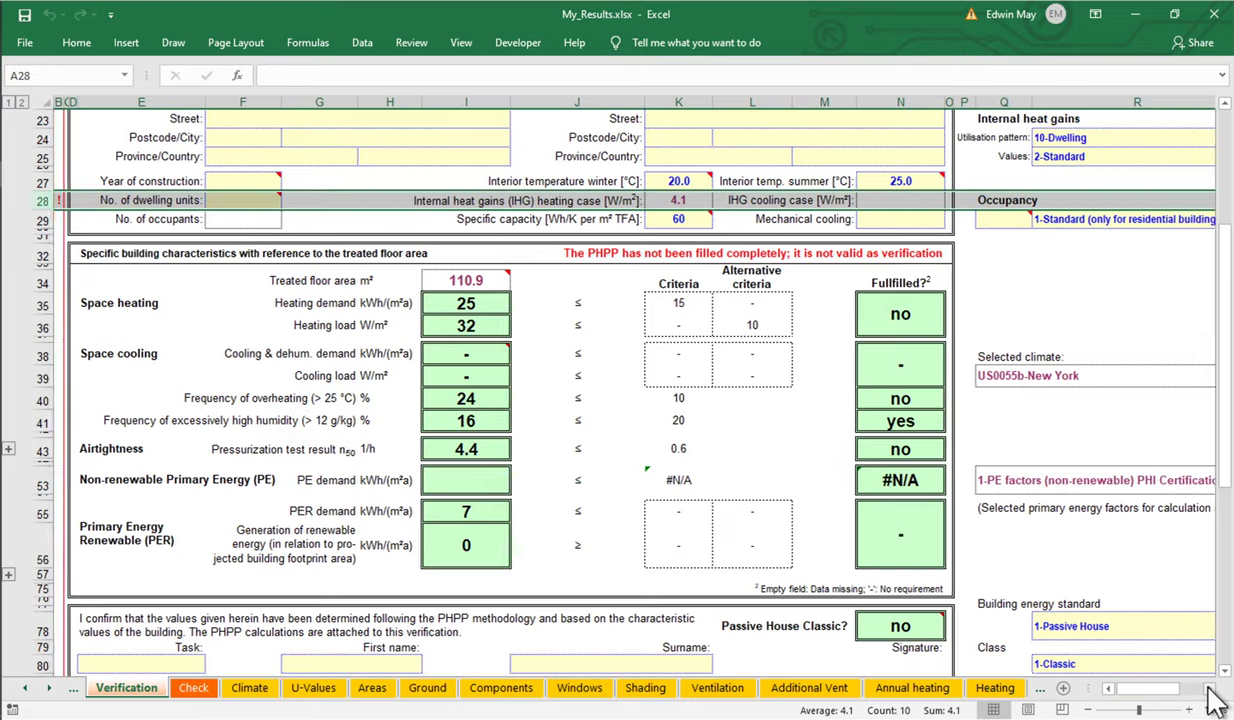
left_click(1209, 689)
left_click(920, 353)
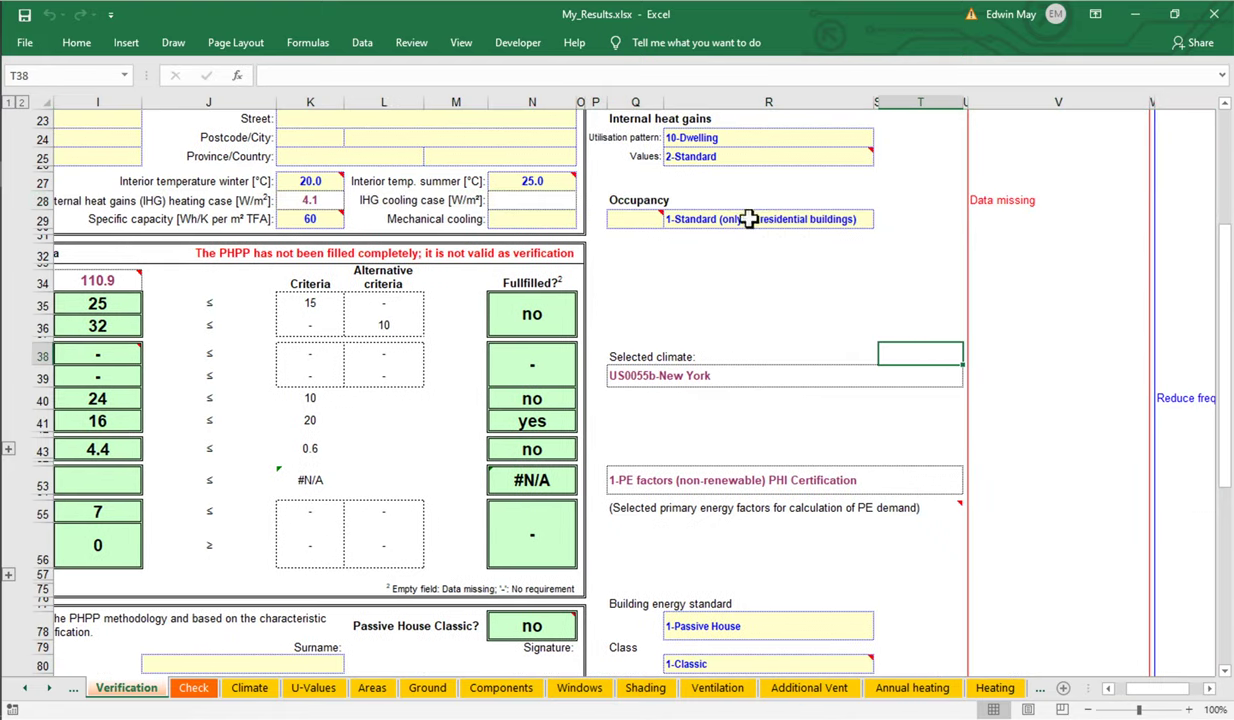
Inspect the available options for building type, utilisation pattern and internal heat gain values on the Verification sheet.
scroll(768, 229, "up", 3)
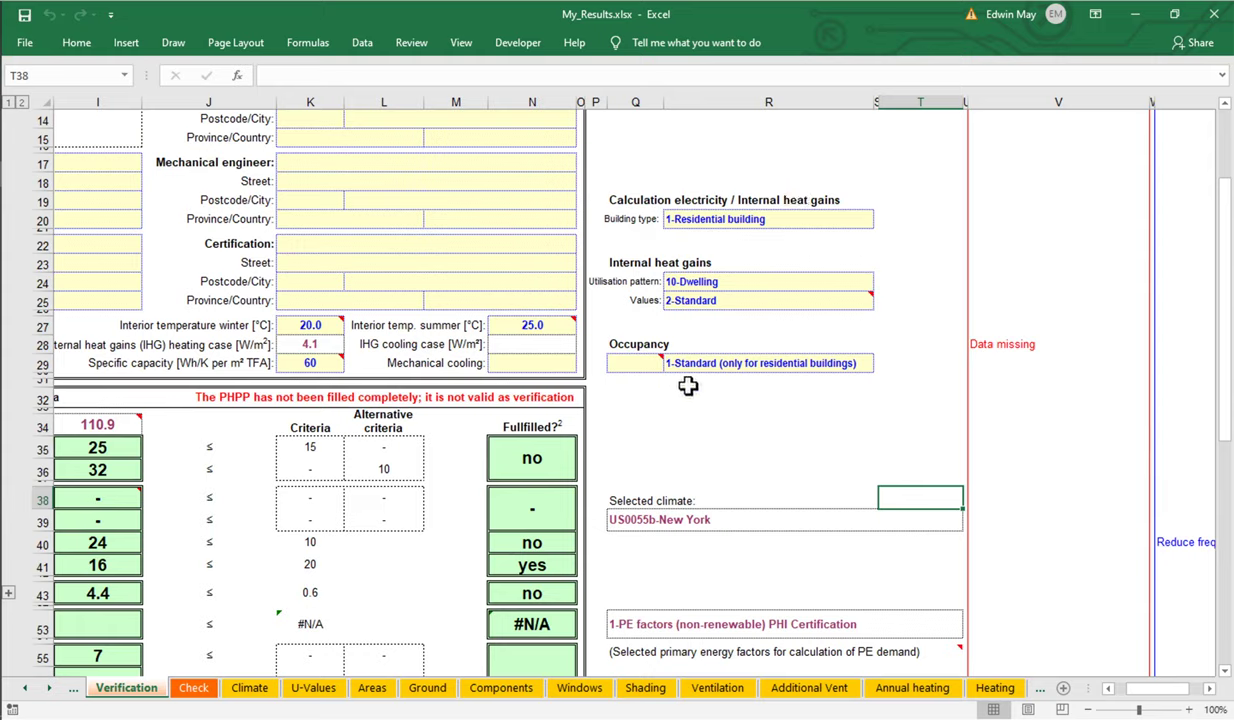
left_click(800, 218)
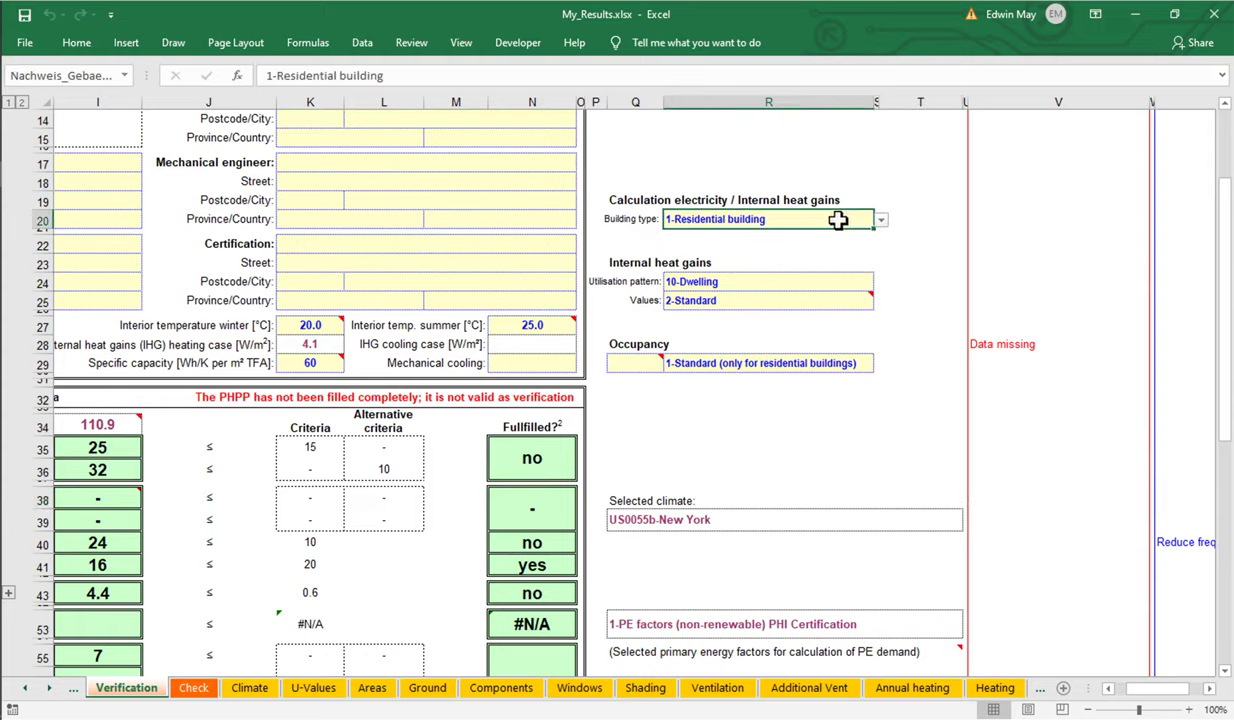
left_click(880, 219)
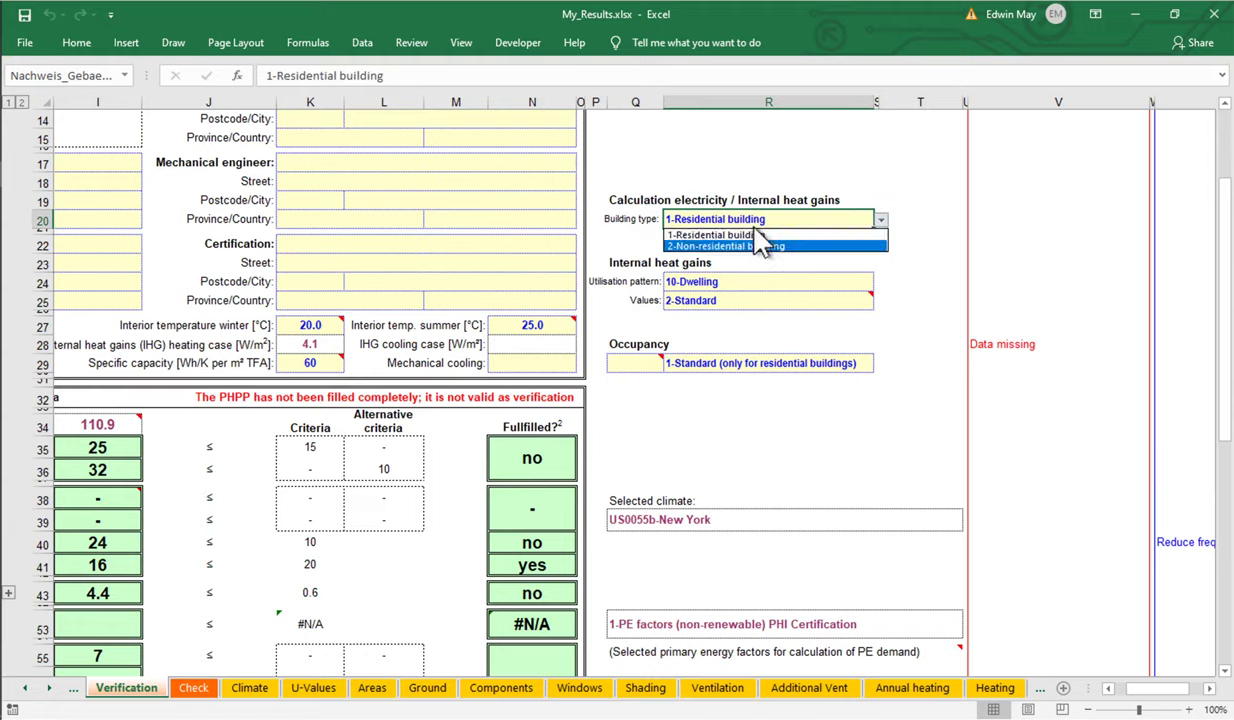
key("Escape")
left_click(788, 279)
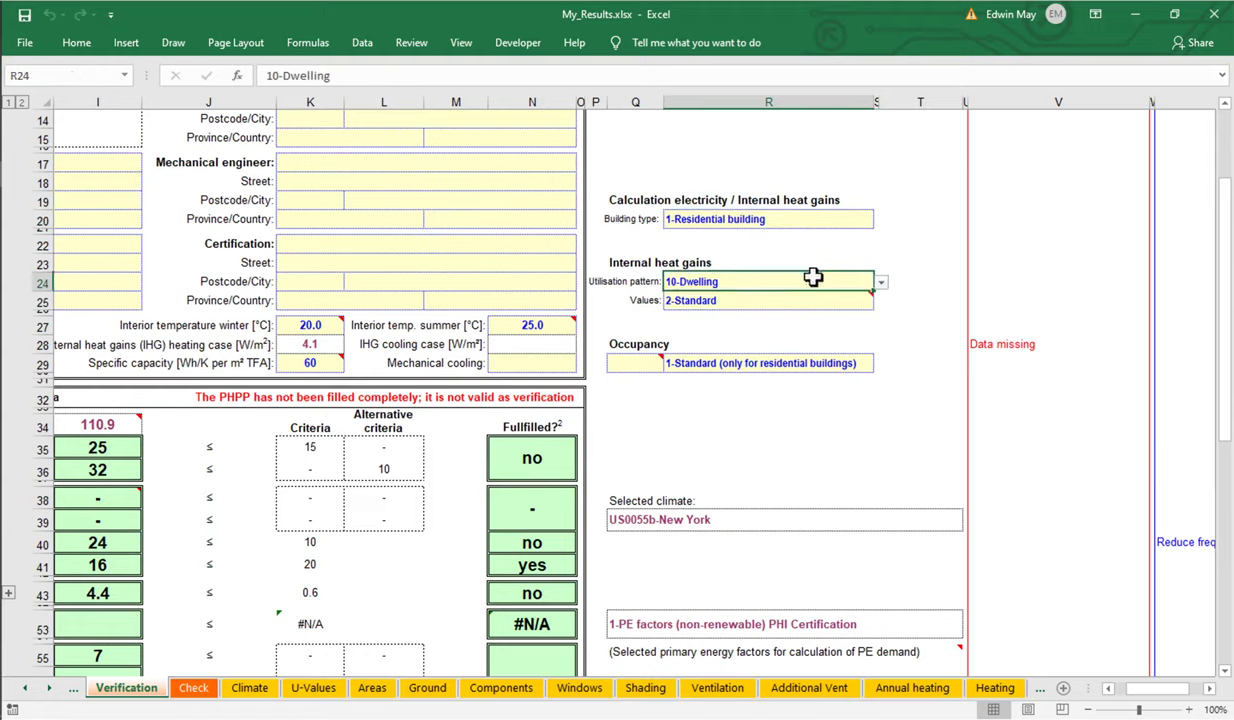
left_click(880, 282)
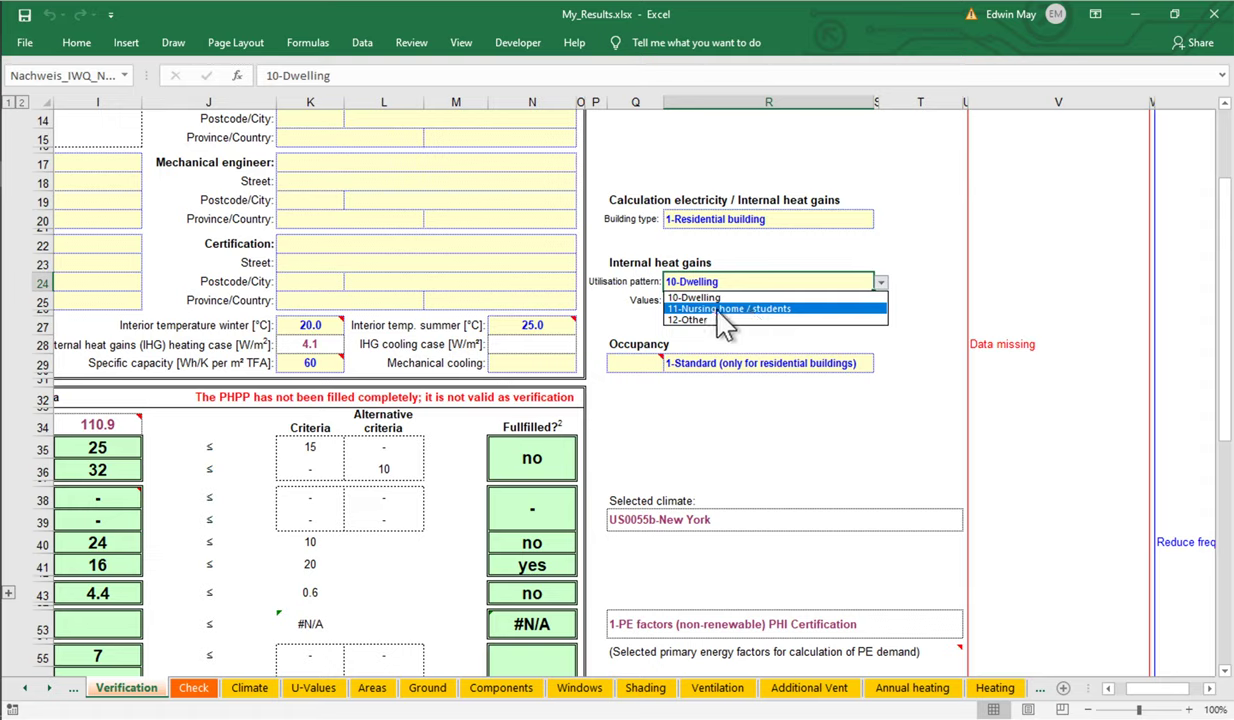
key("Escape")
left_click(835, 300)
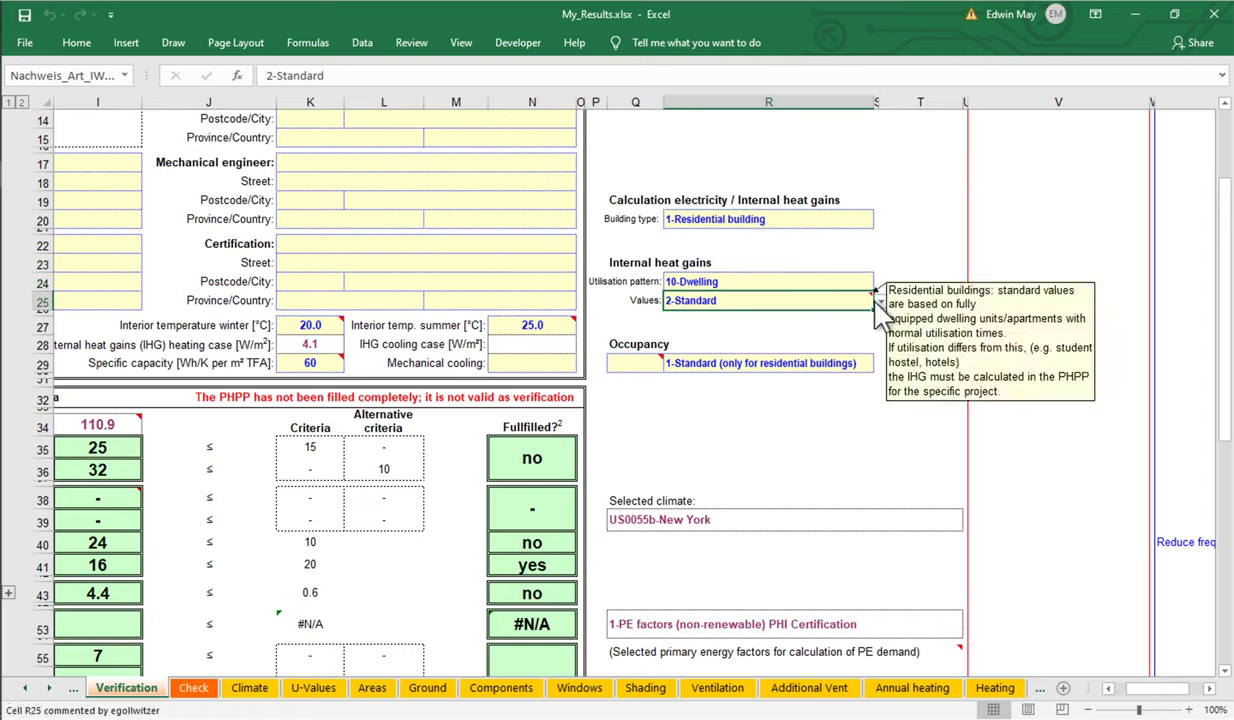
left_click(881, 301)
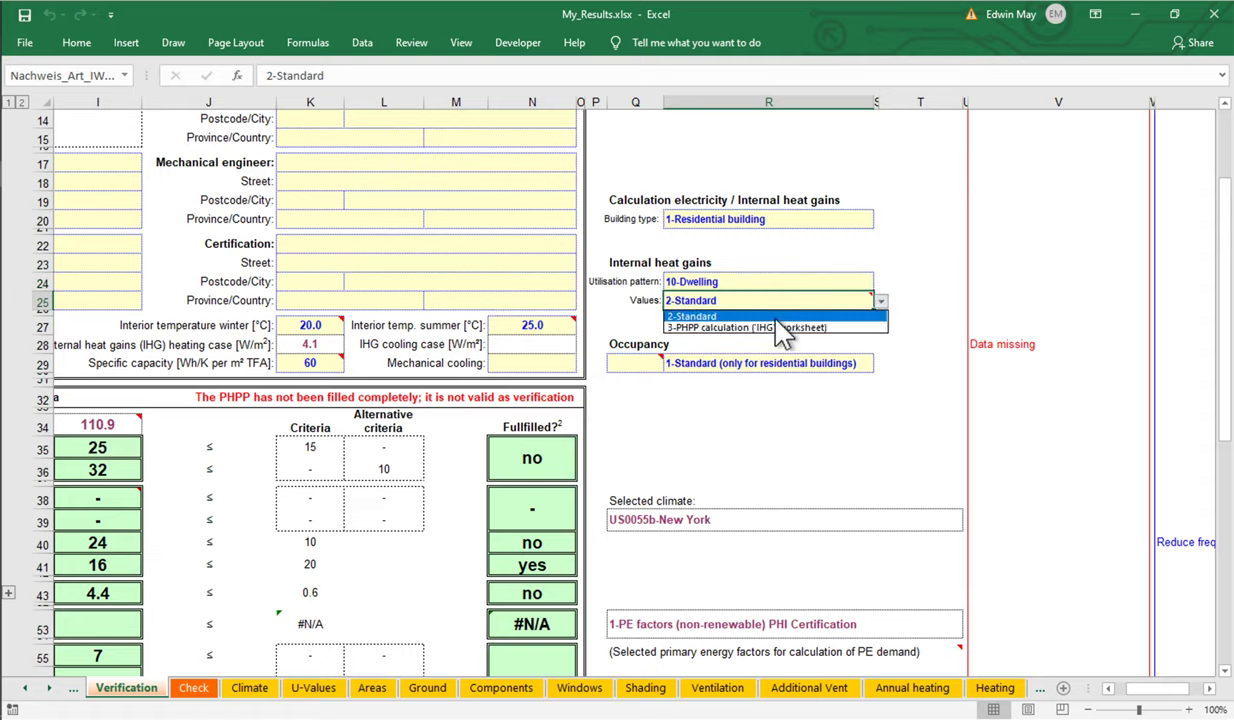
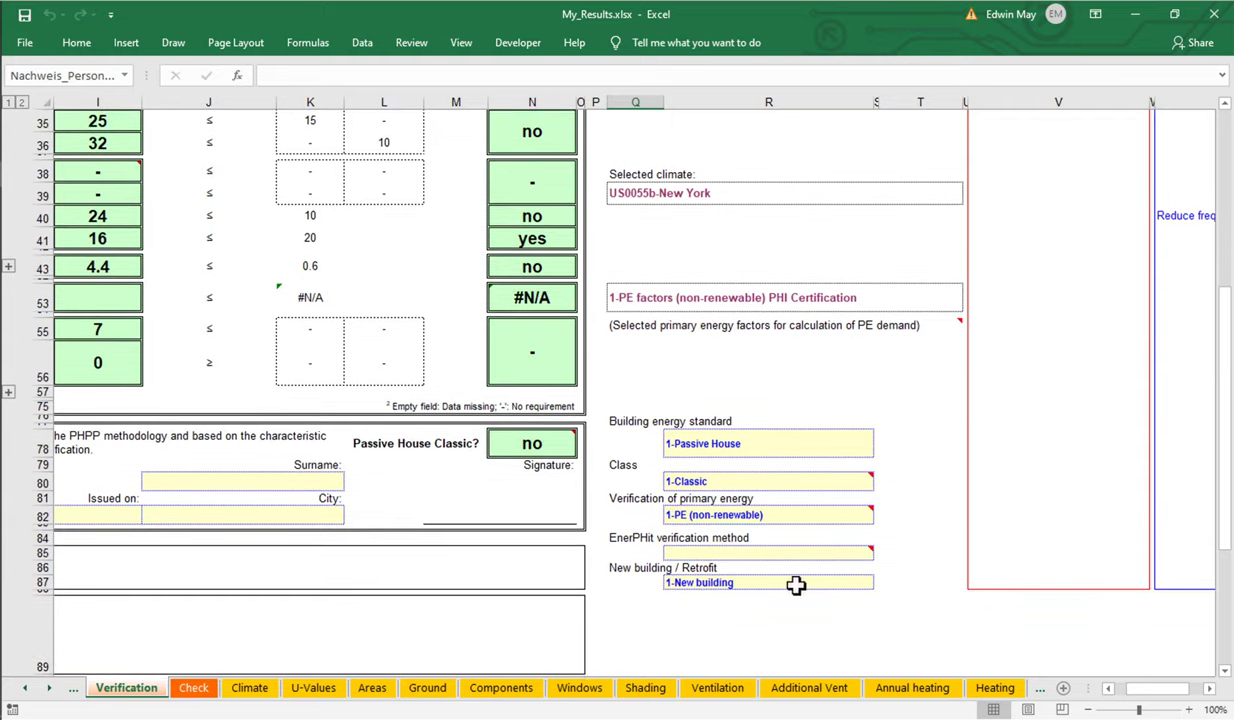
Check the available choices for the building energy standard and class, keeping 1-Passive House and 1-Classic.
left_click(835, 420)
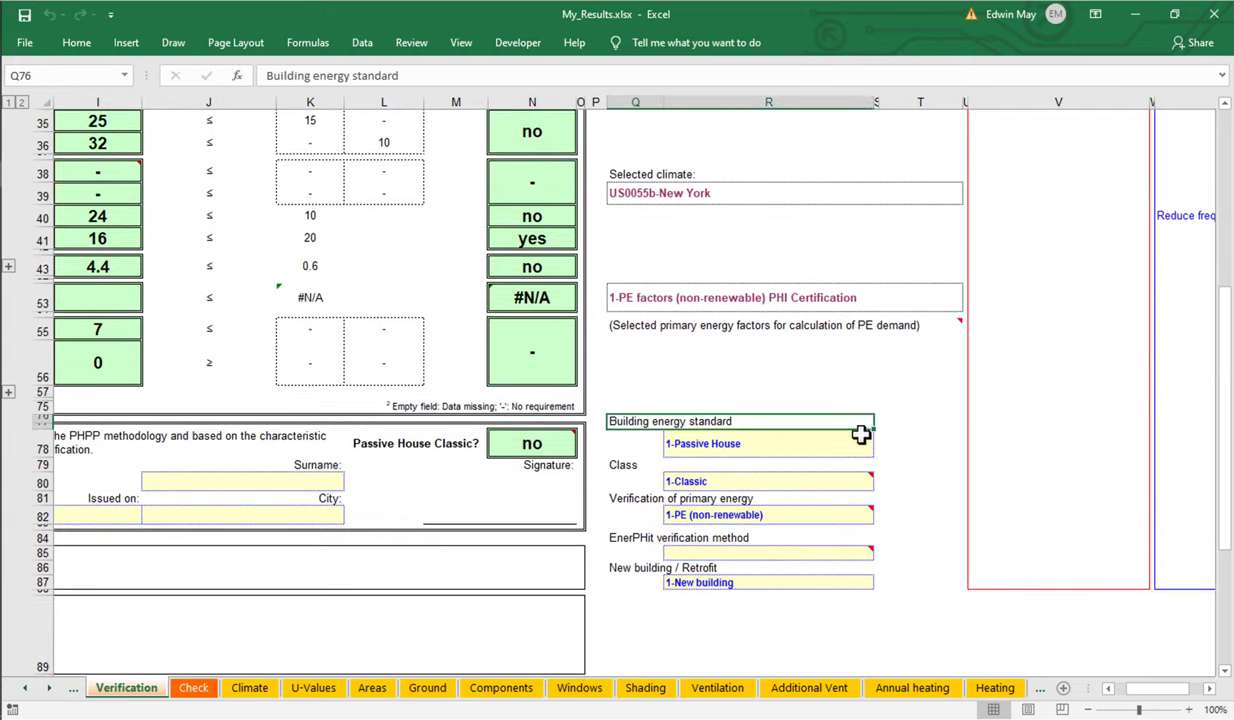
left_click(850, 443)
left_click(881, 452)
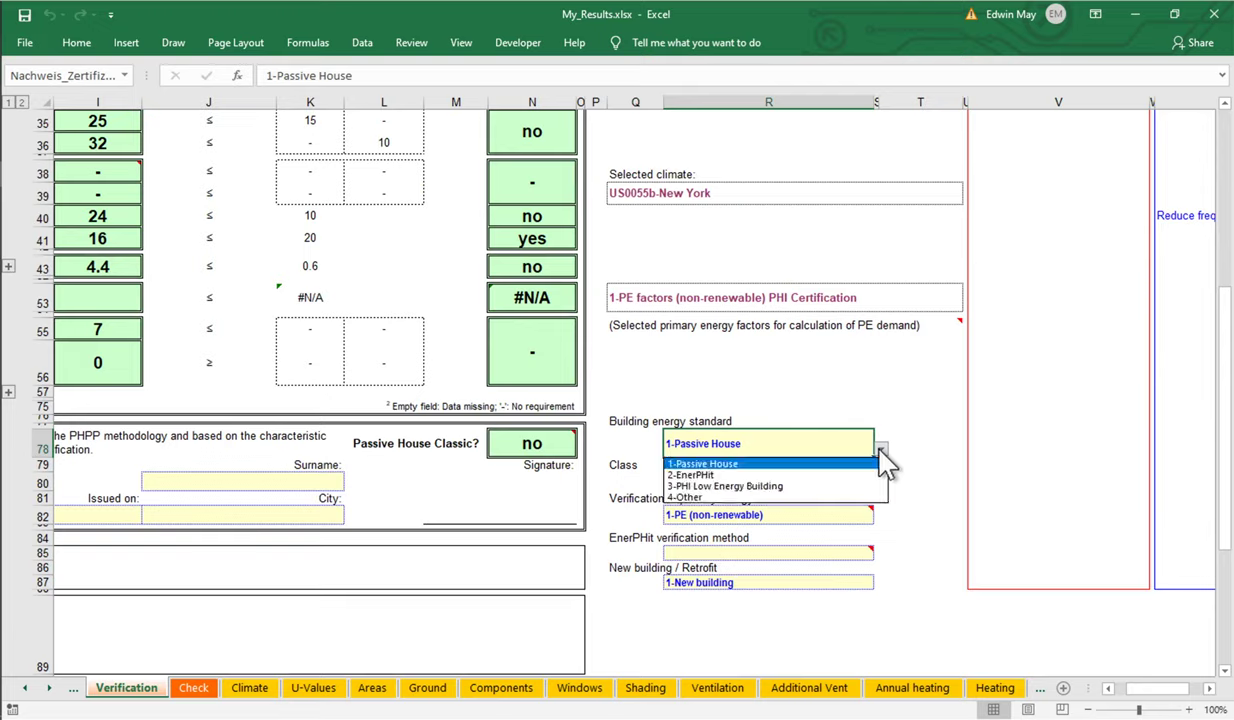
left_click(790, 464)
left_click(703, 482)
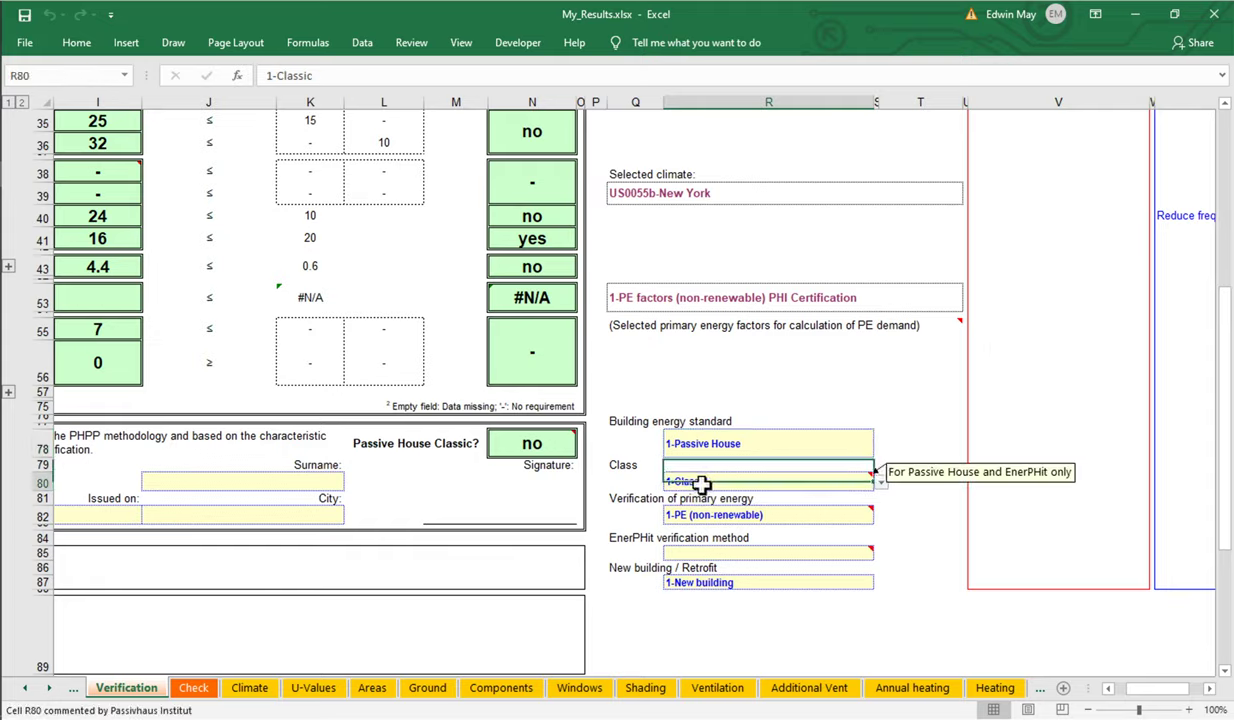
left_click(880, 482)
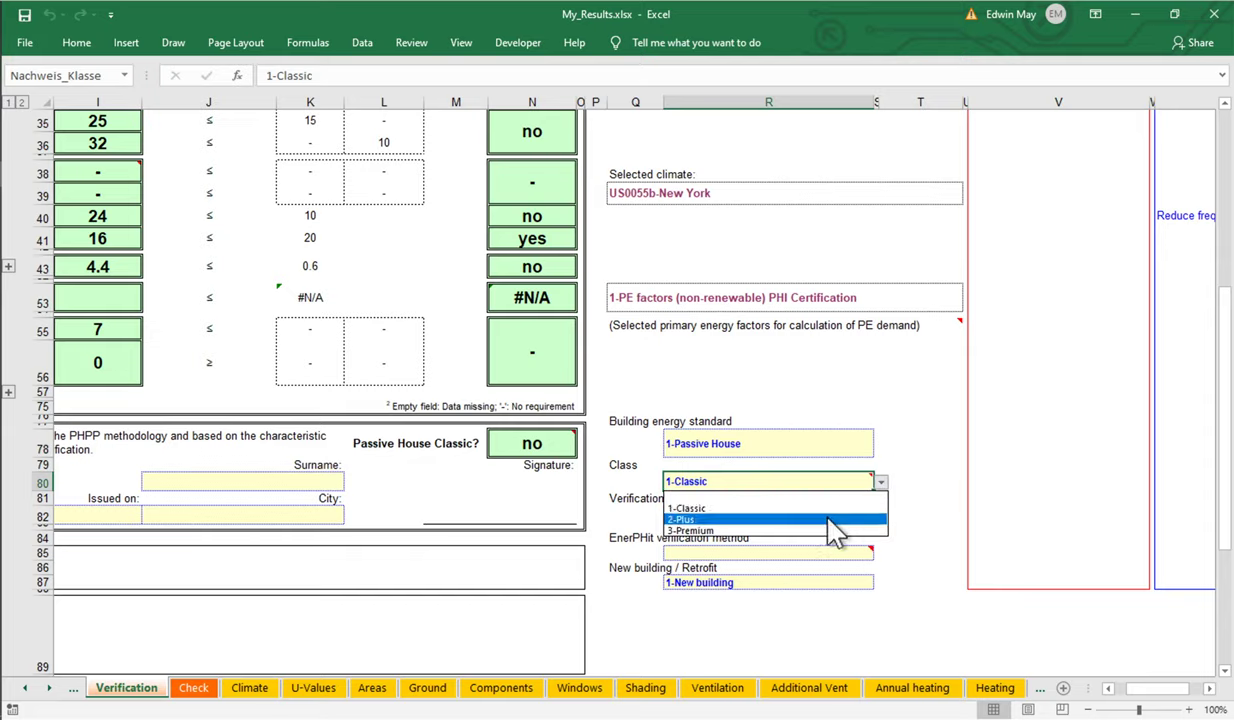
key("Escape")
Check the available choices for the verification of primary energy and the EnerPHit verification method without changing either.
left_click(730, 515)
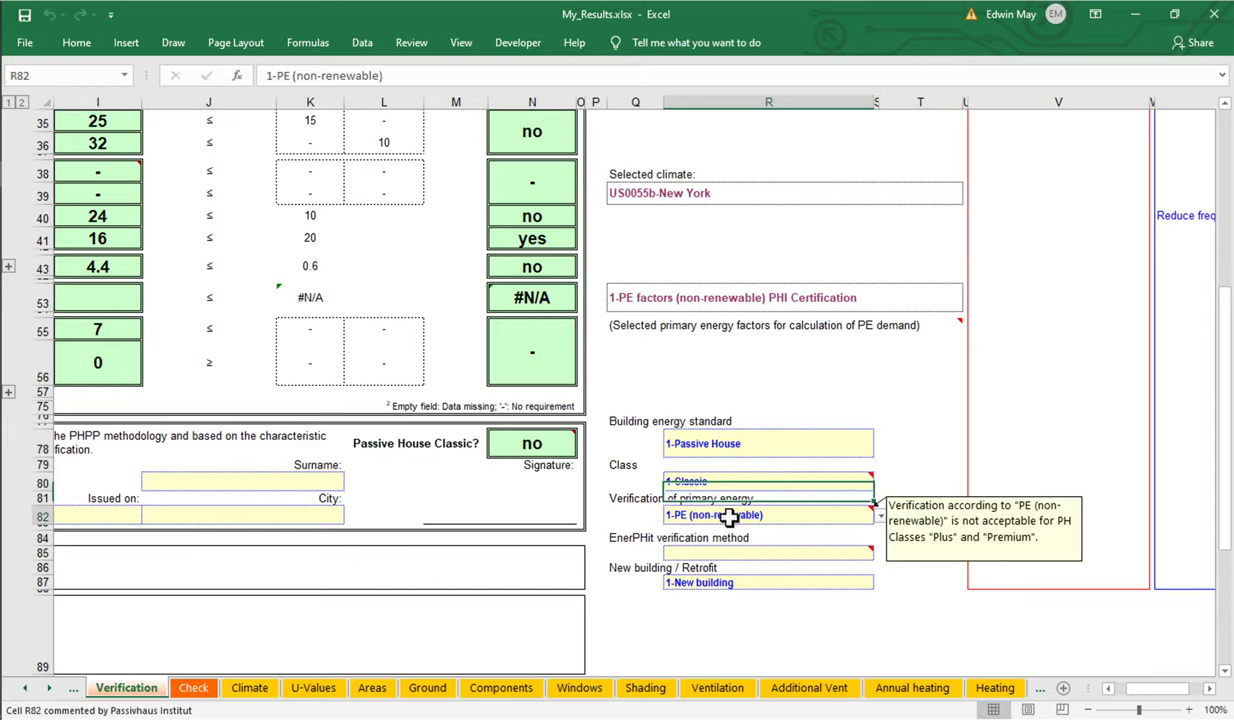
left_click(880, 515)
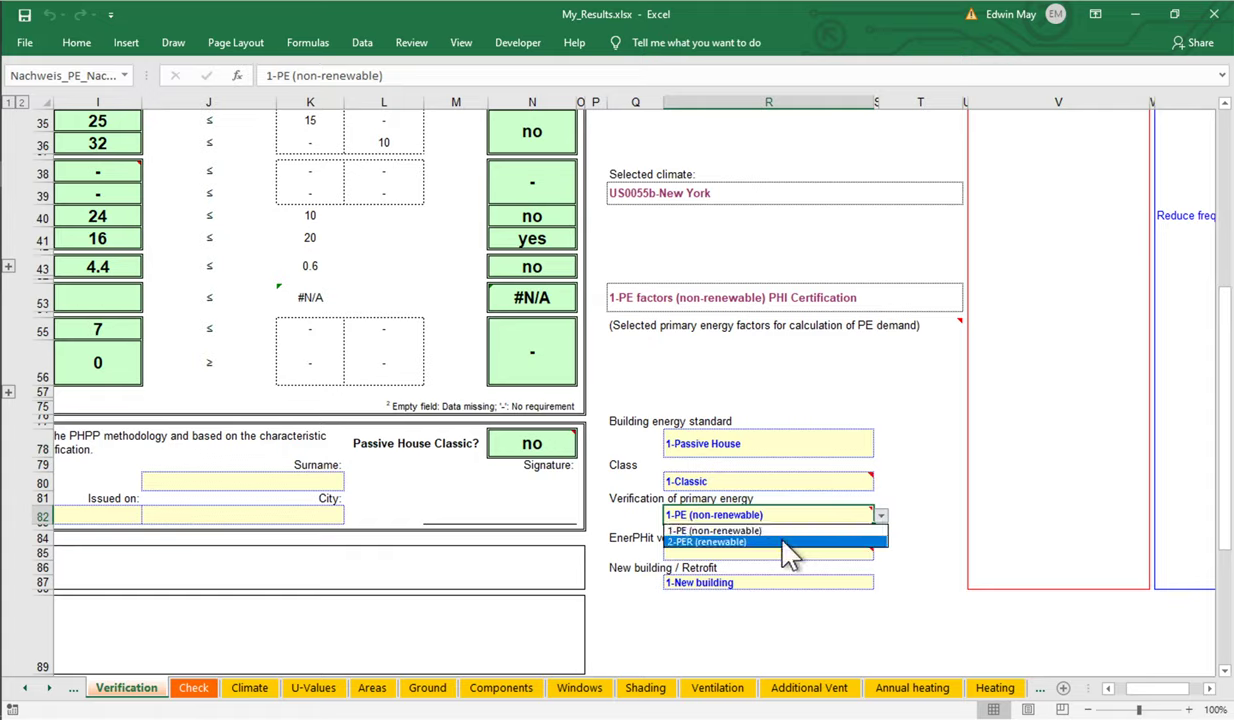
left_click(876, 515)
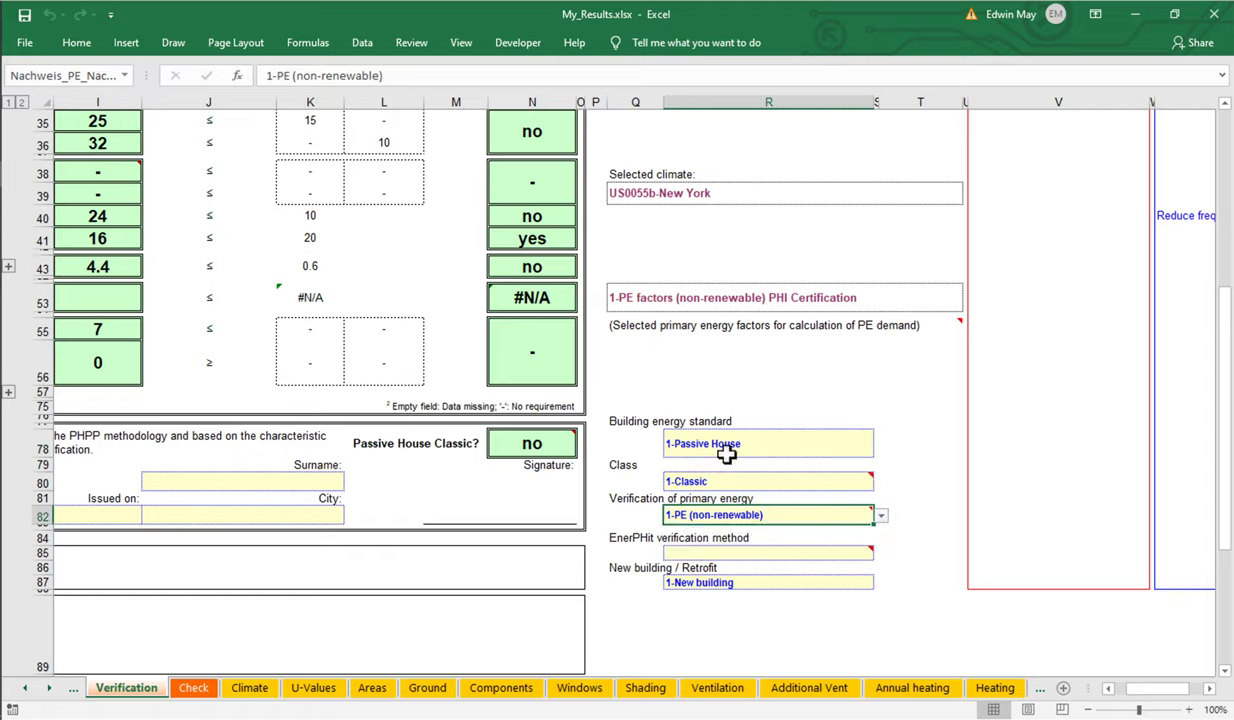
left_click(765, 553)
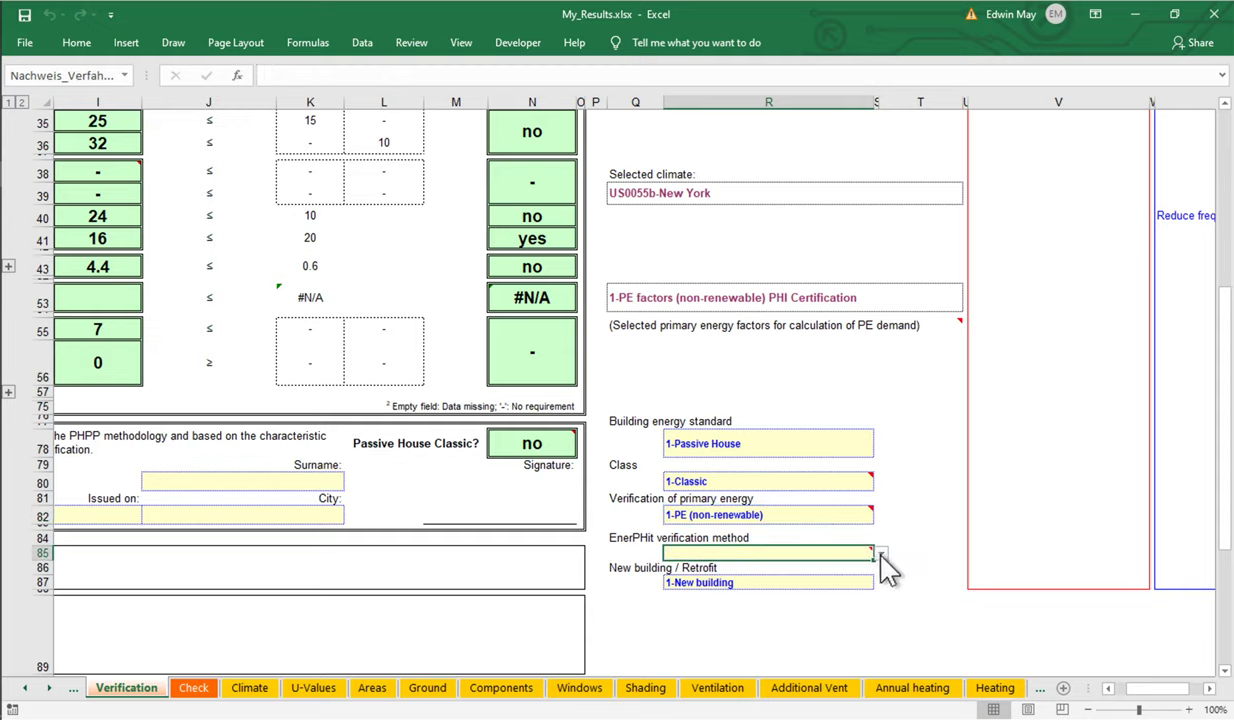
left_click(880, 554)
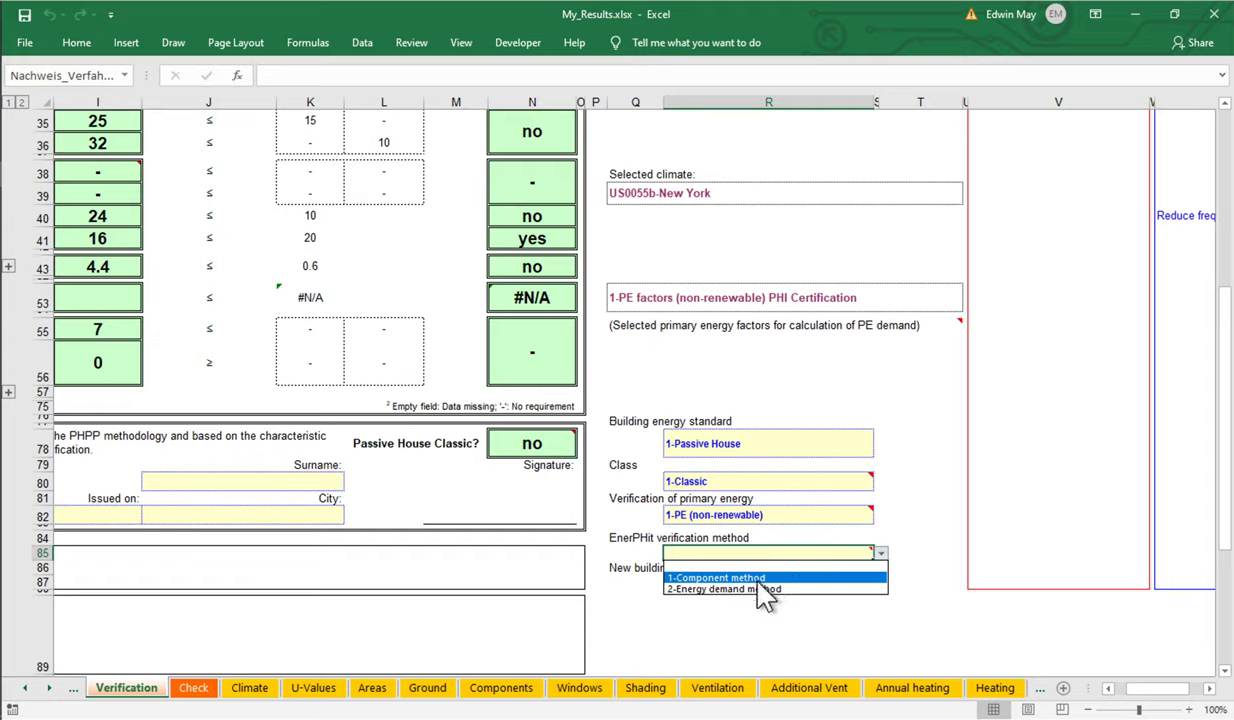
key("Escape")
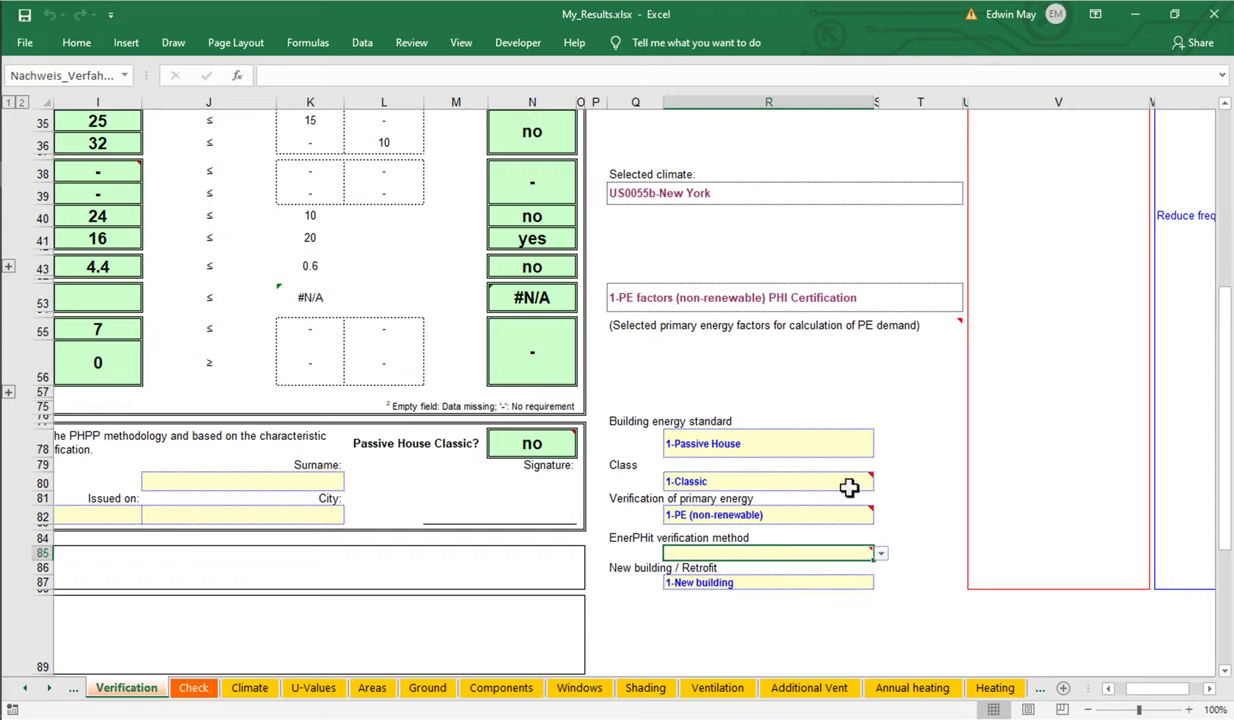
Set the building energy standard on the Verification sheet to 2-EnerPHit.
mouse_move(808, 557)
left_click(843, 447)
left_click(880, 449)
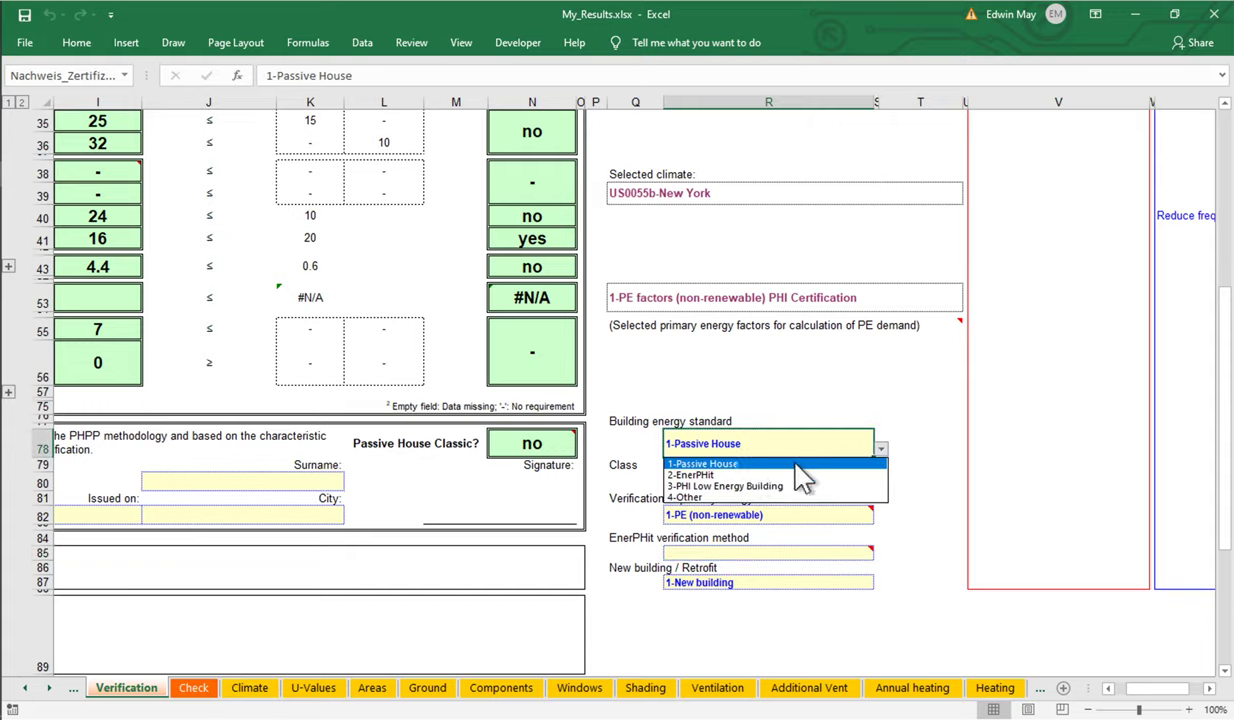
left_click(740, 476)
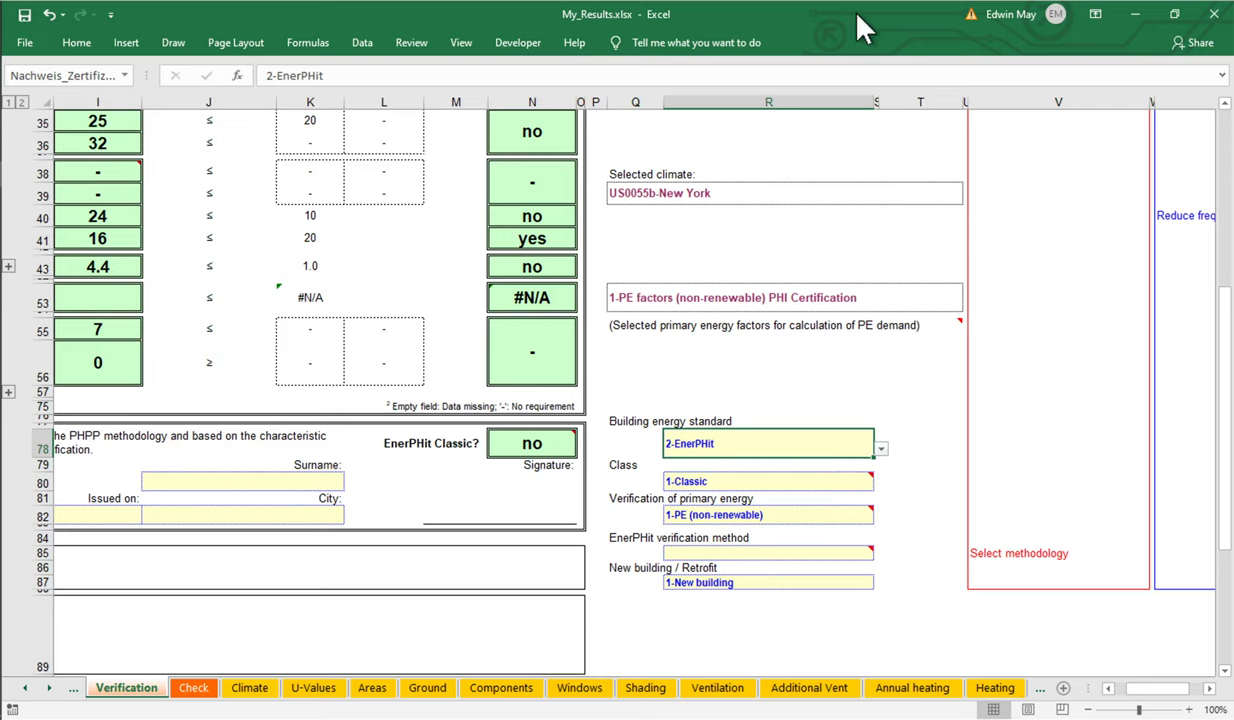
Switch from Excel to the LBT2PH_Example definition in Grasshopper and maximize its window.
left_click_drag(824, 11, 768, 565)
left_click(993, 401)
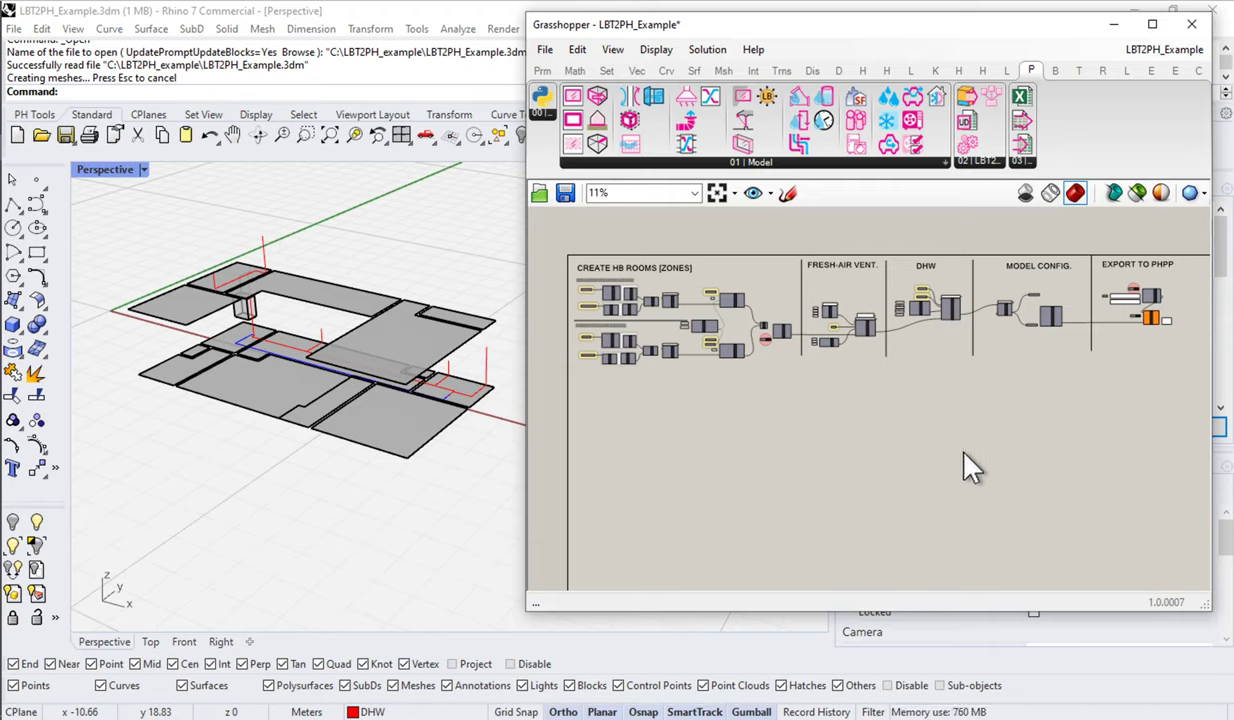
double_click(828, 34)
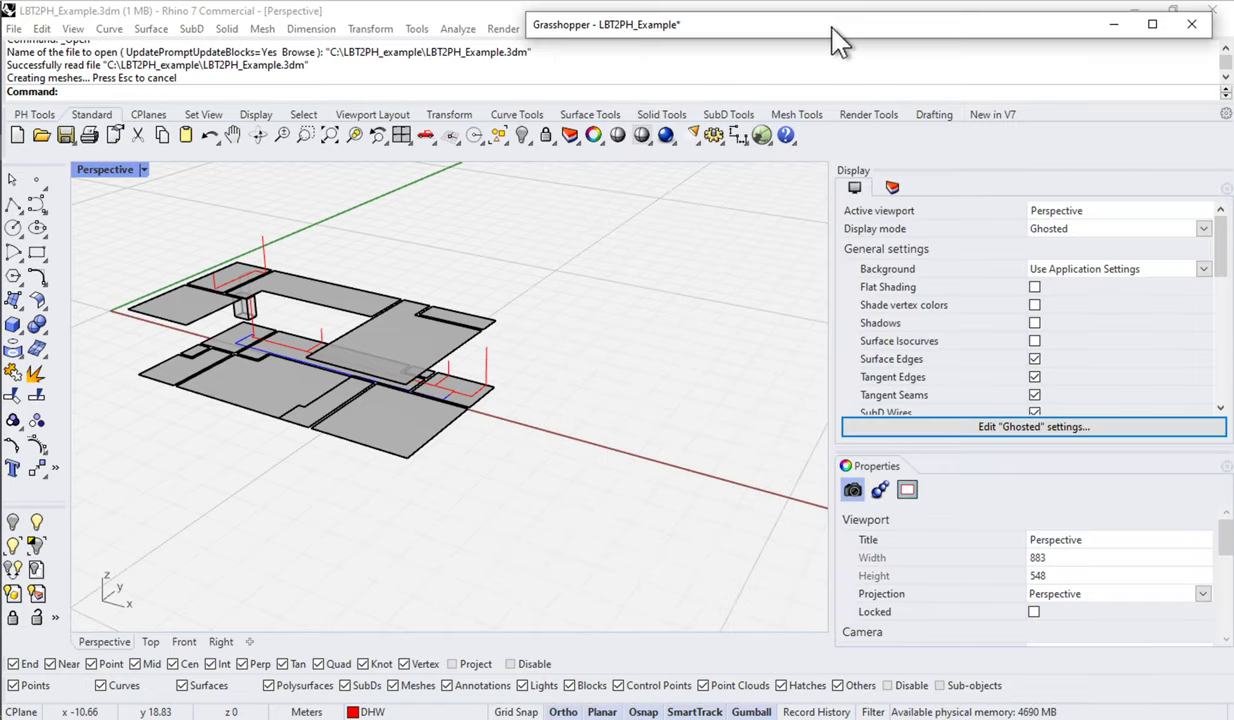
left_click(1152, 24)
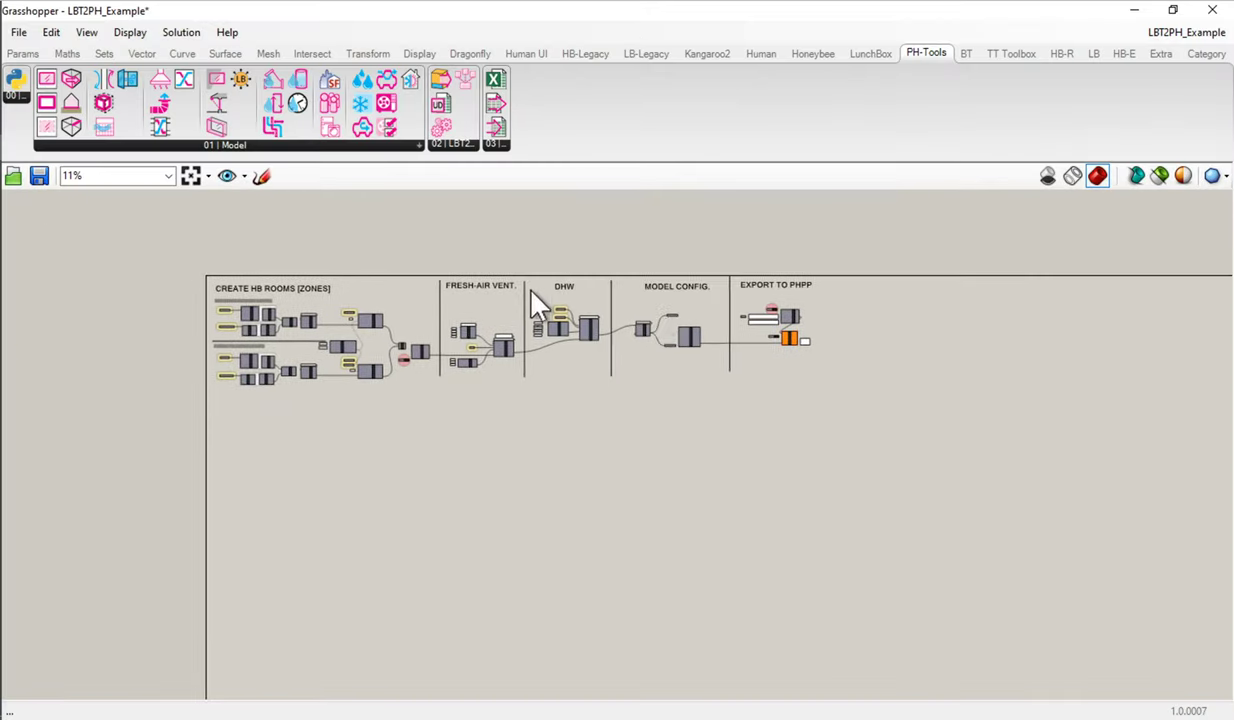
Examine the Model Config. section, following the HB Model output to the To OSM and To PHPP relays and the LBT-->PHPP component.
scroll(520, 302, "up", 2)
scroll(506, 300, "up", 2)
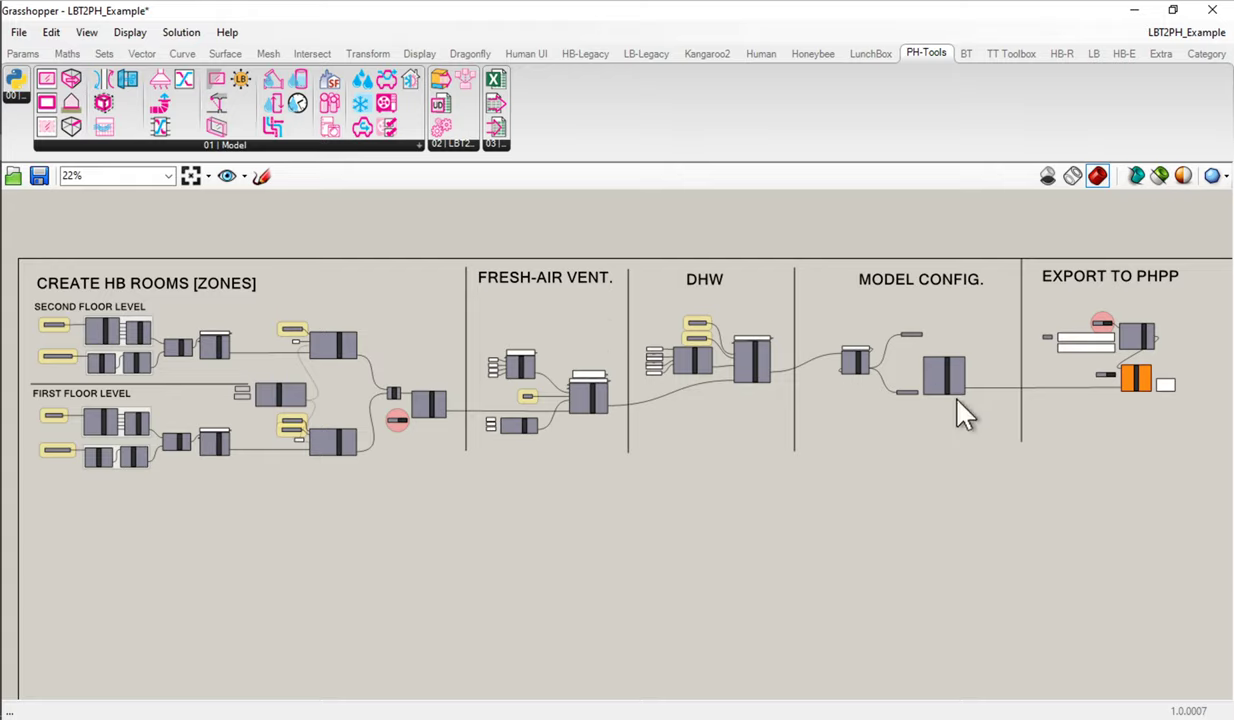
scroll(958, 410, "up", 5)
left_click_drag(964, 305, 748, 422)
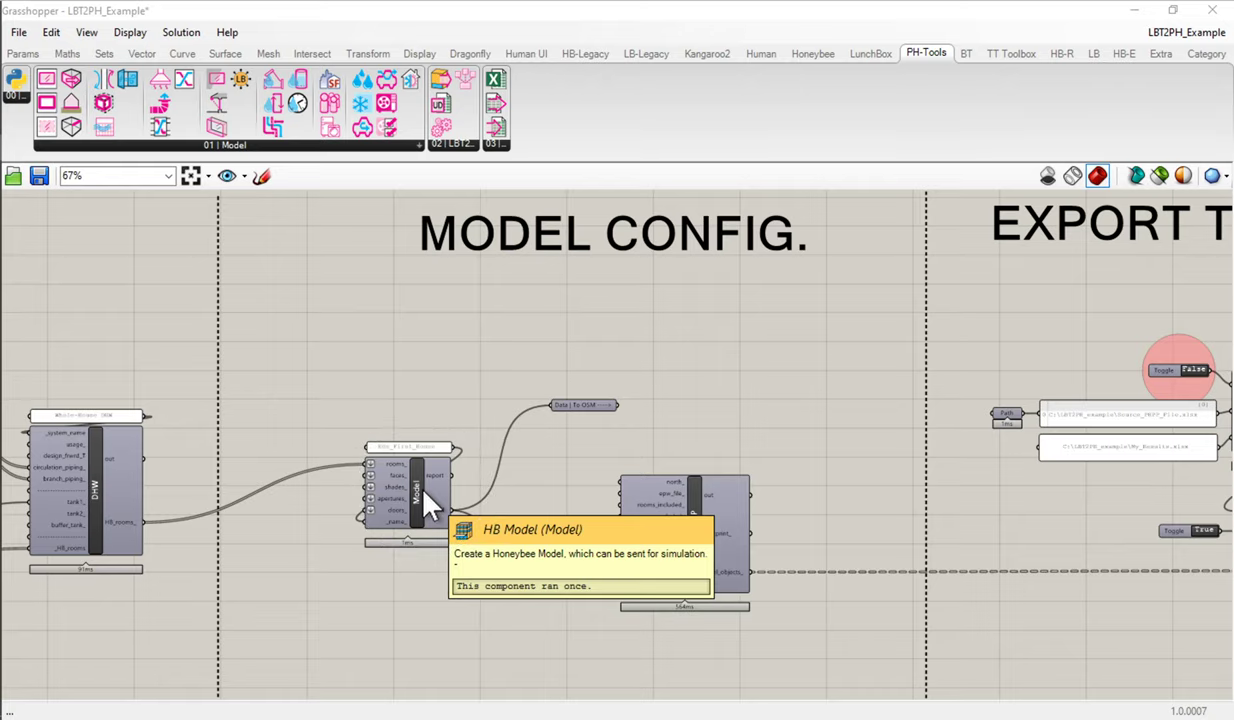
scroll(556, 423, "up", 2)
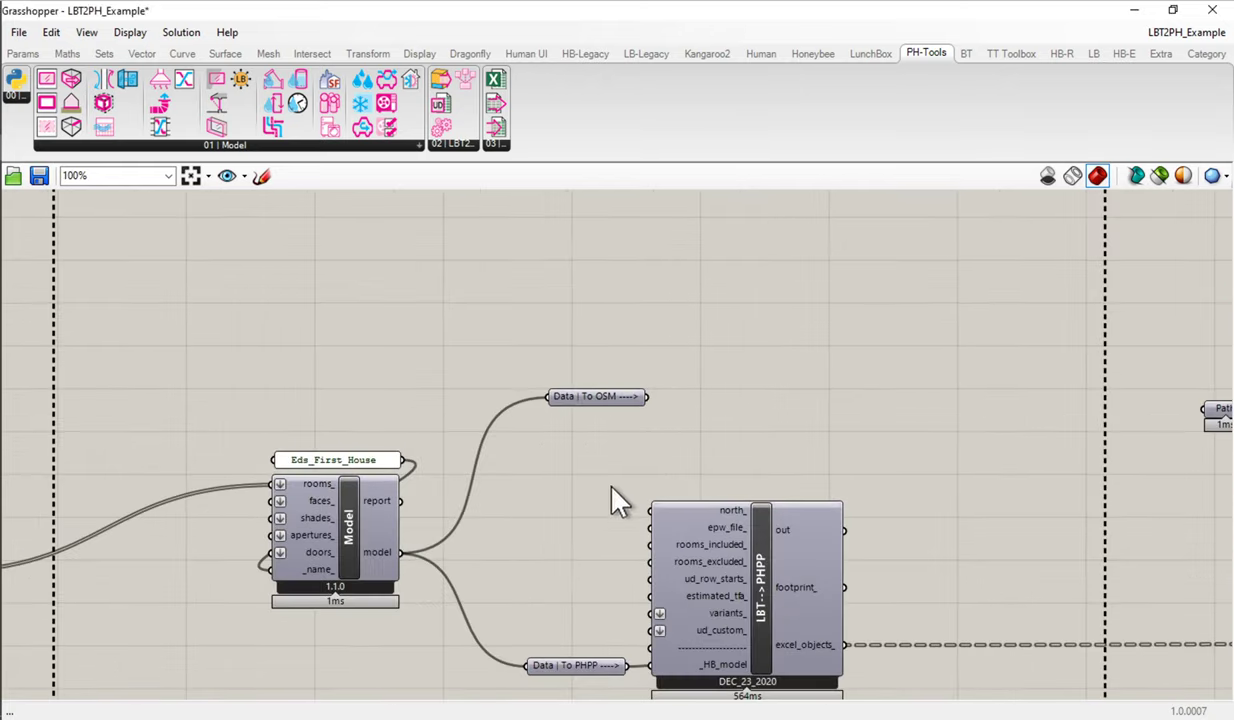
left_click_drag(612, 483, 607, 413)
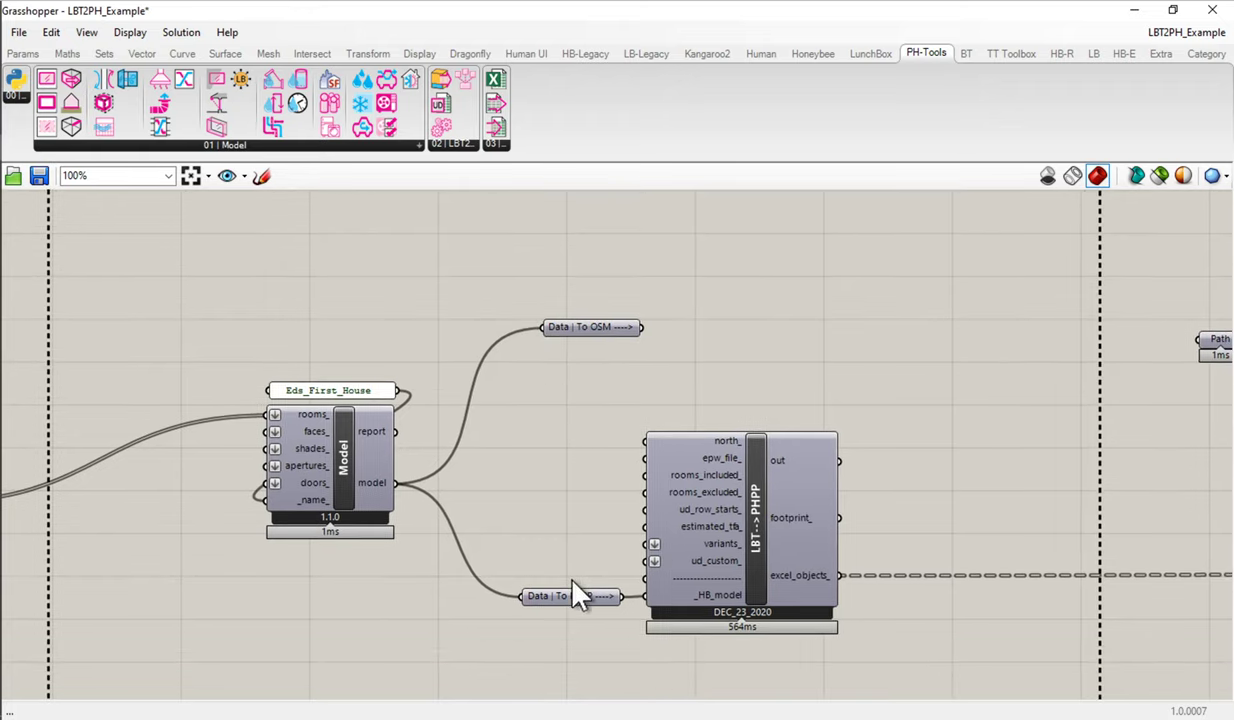
mouse_move(576, 605)
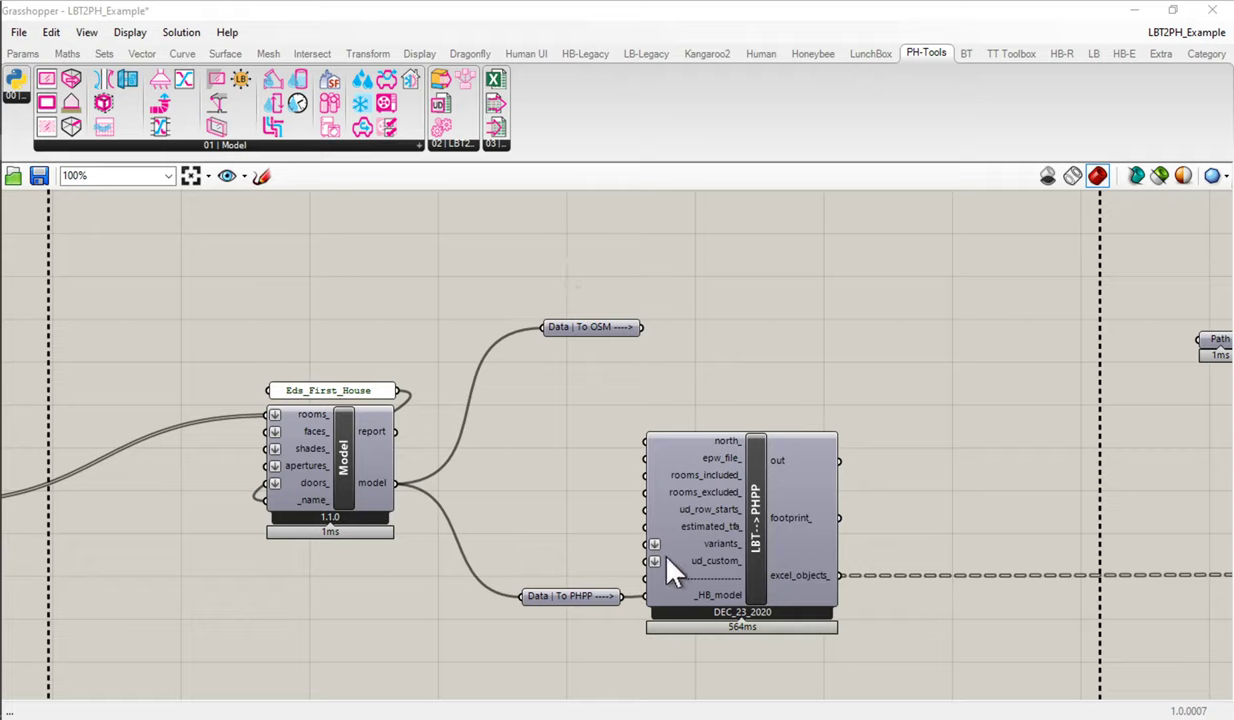
mouse_move(668, 562)
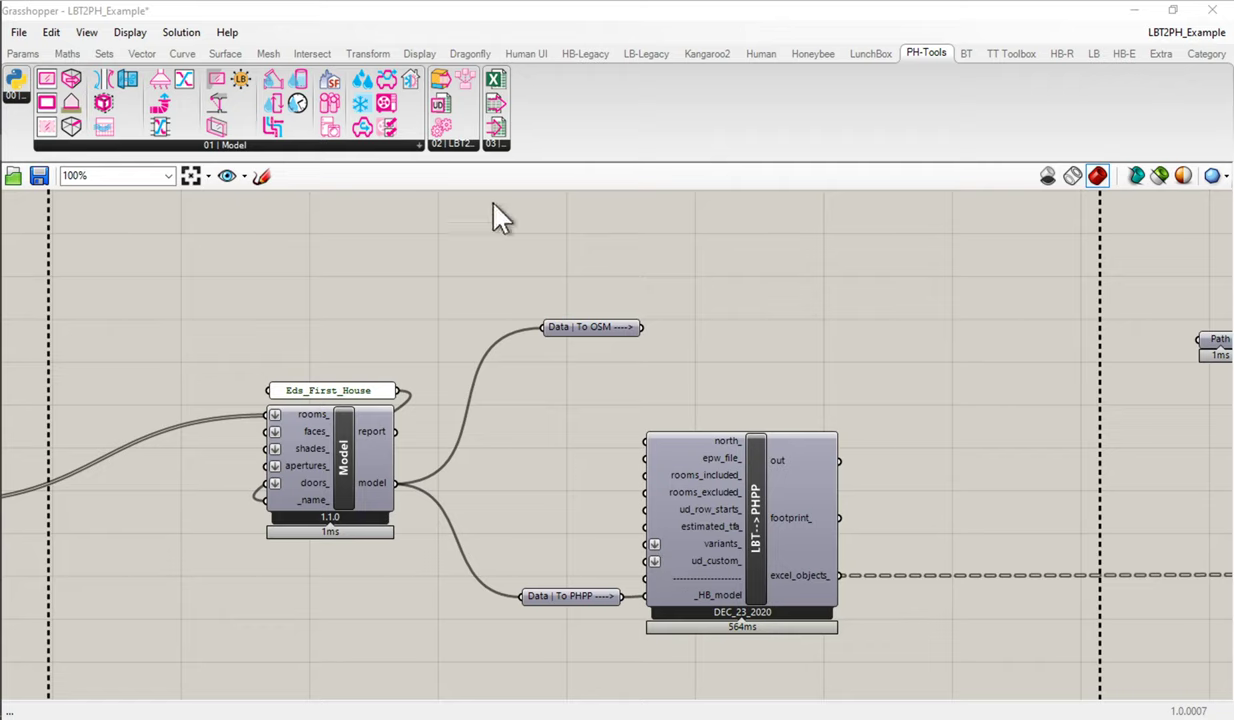
Place the LBT2PH_SetPHPPOccupancy component from PH-Tools on the empty canvas above the LBT-->PHPP component.
left_click(926, 53)
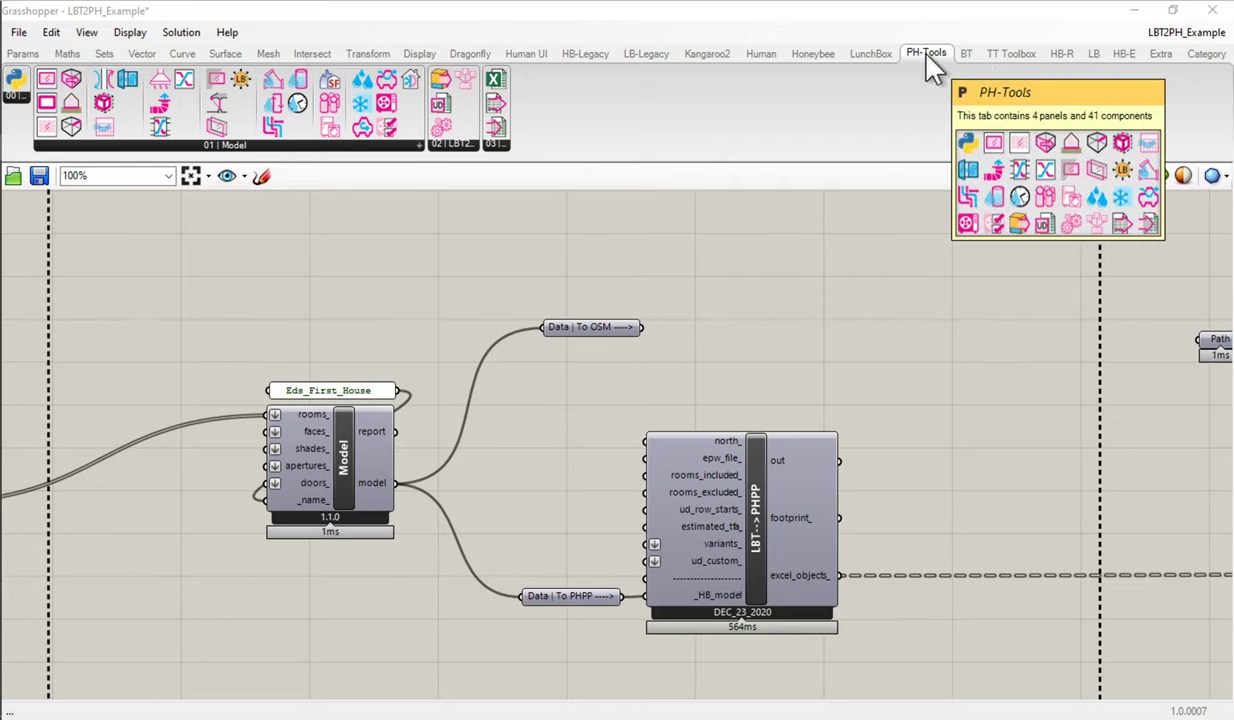
left_click(225, 146)
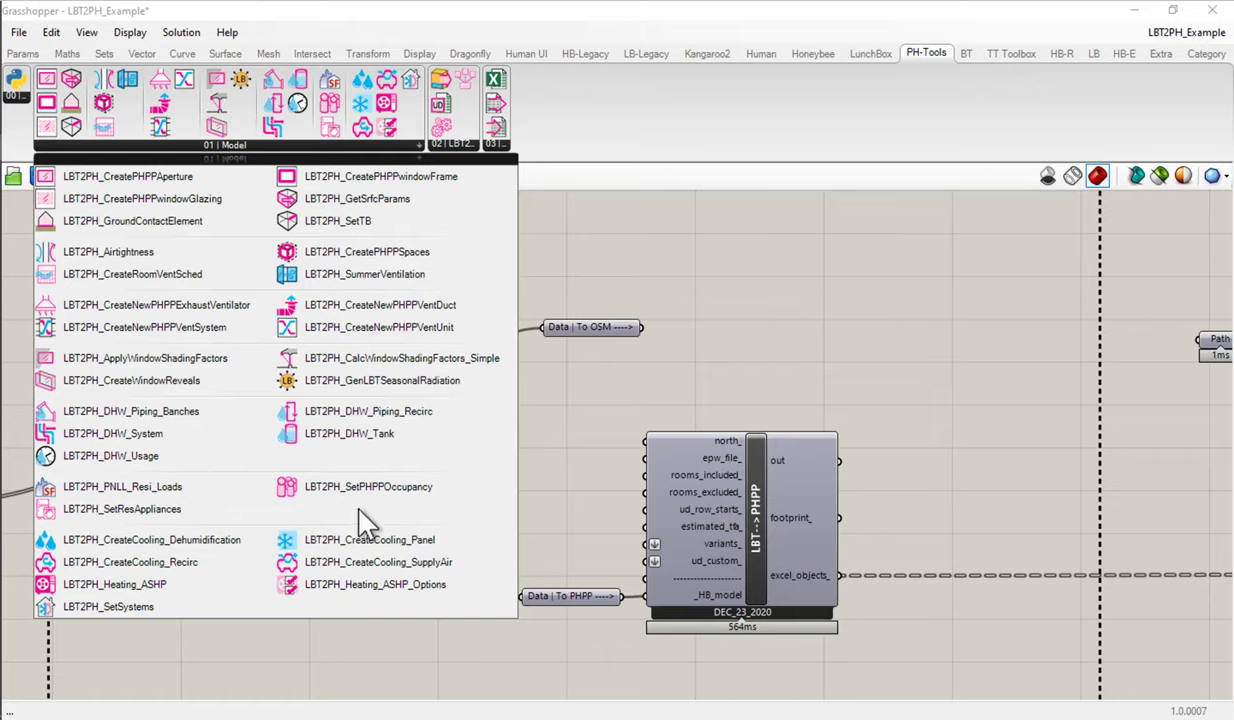
left_click_drag(305, 500, 826, 305)
scroll(900, 265, "up", 2)
left_click_drag(905, 262, 727, 297)
left_click(797, 318)
scroll(782, 297, "up", 1)
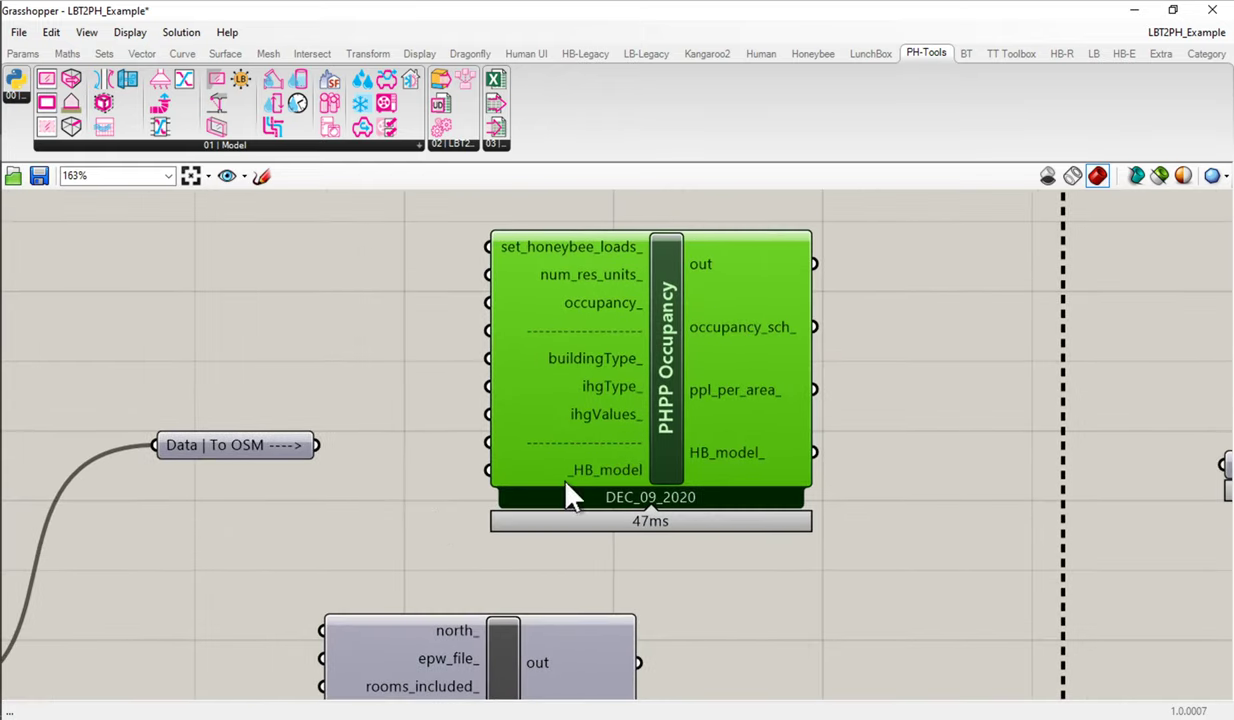
Examine the PHPP Occupancy inputs, and compare its model-based connection with the rooms passed from the DHW component into HB Model.
mouse_move(587, 487)
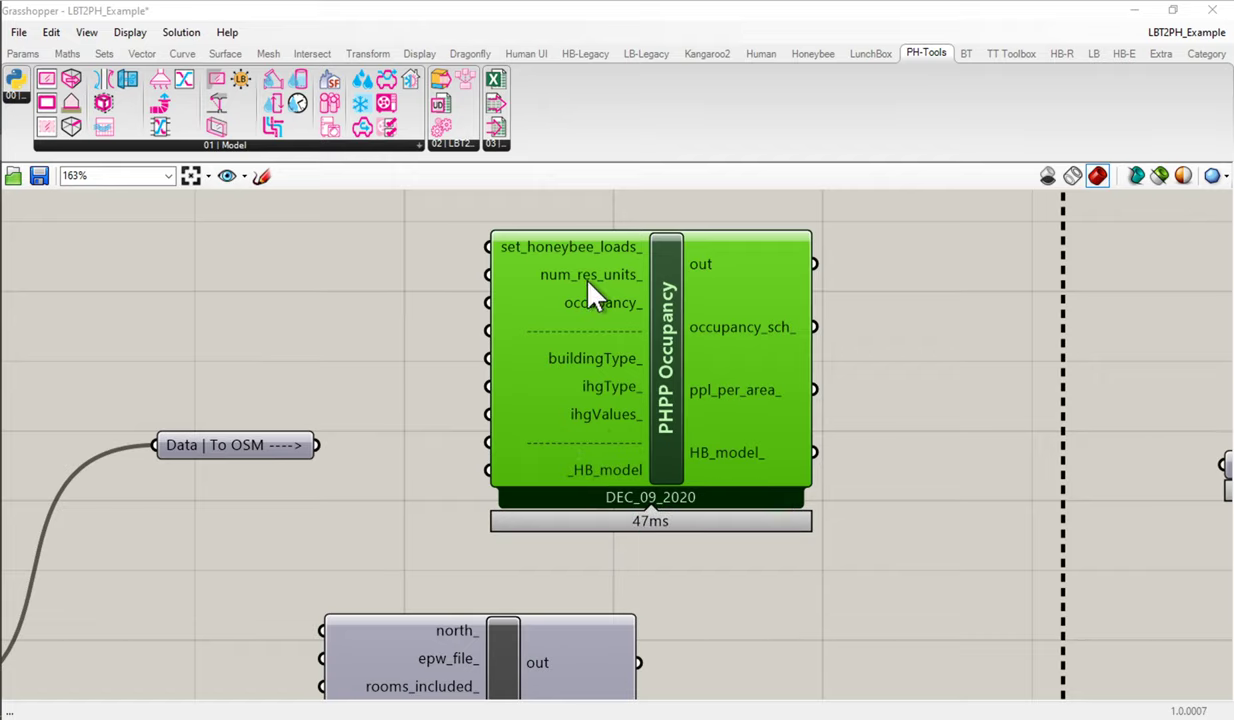
mouse_move(613, 351)
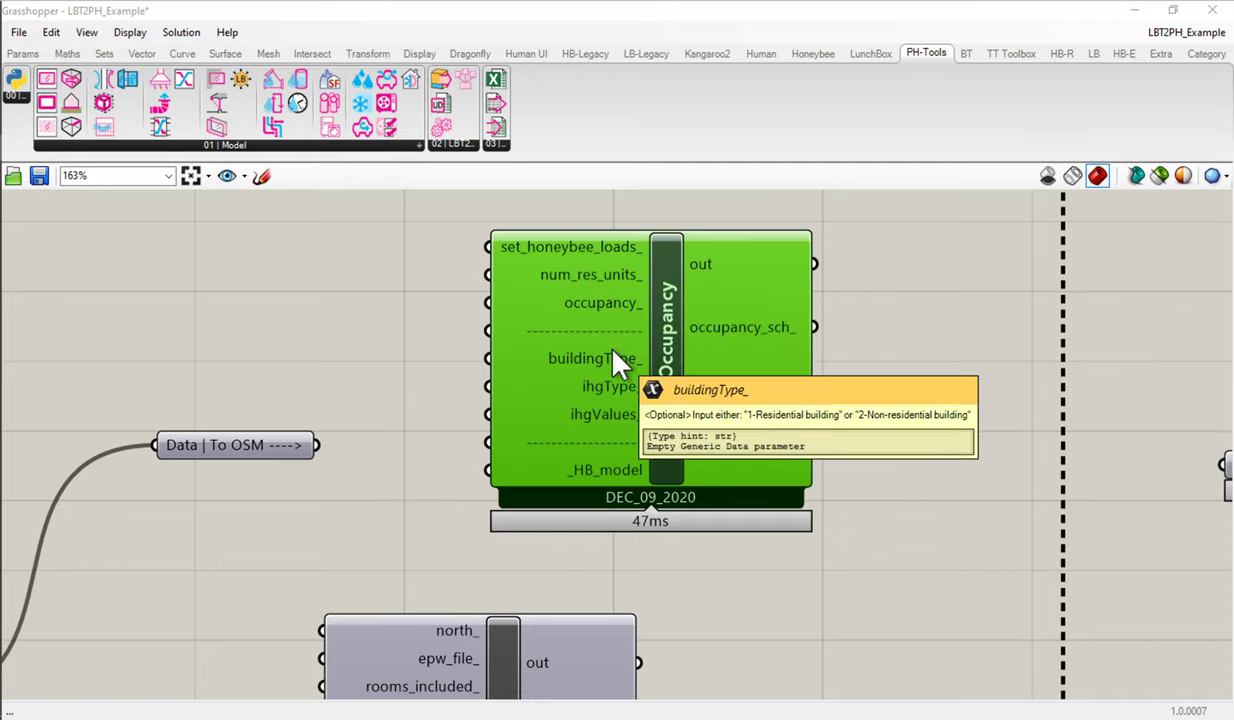
mouse_move(612, 387)
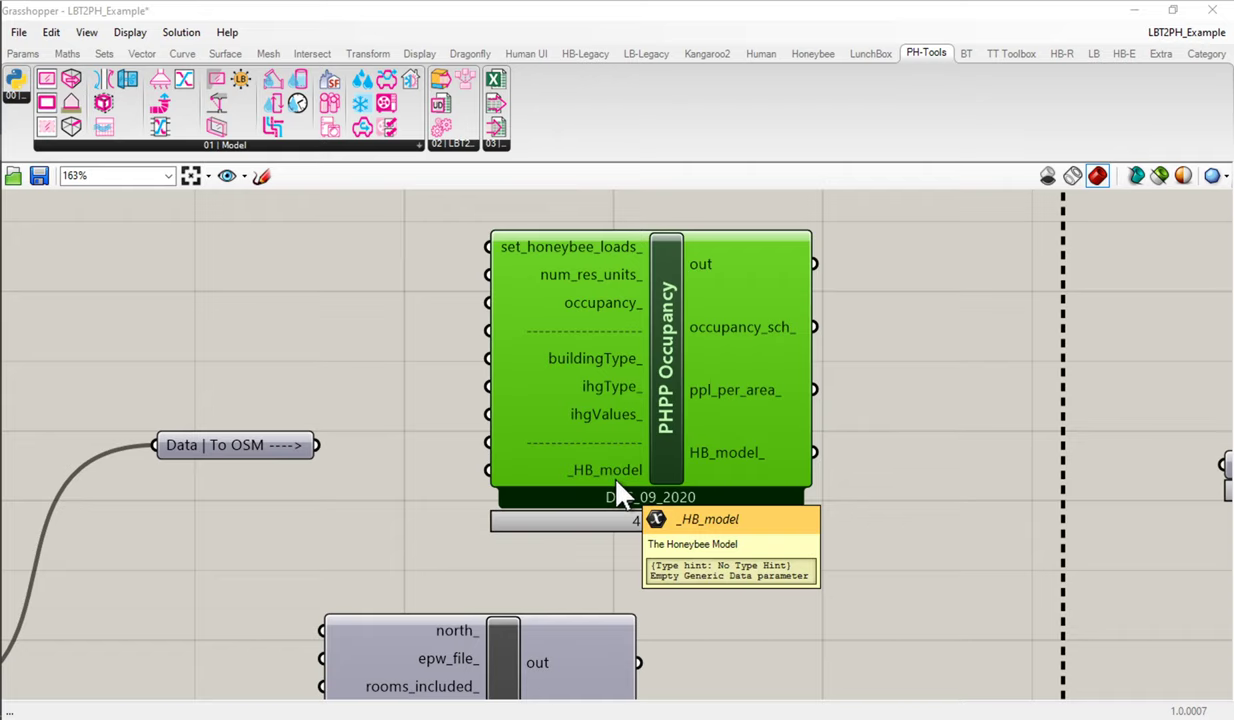
scroll(592, 460, "down", 4)
left_click_drag(417, 499, 752, 498)
left_click_drag(263, 548, 1030, 505)
scroll(880, 478, "up", 3)
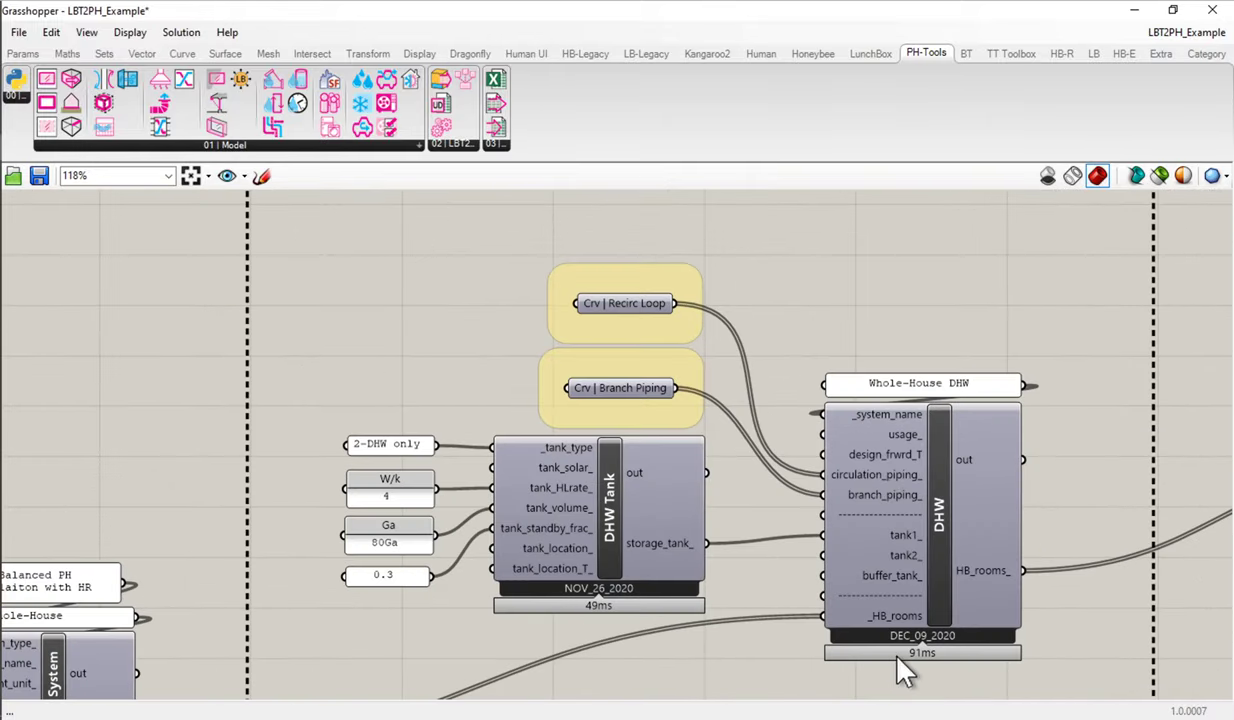
scroll(897, 672, "up", 4)
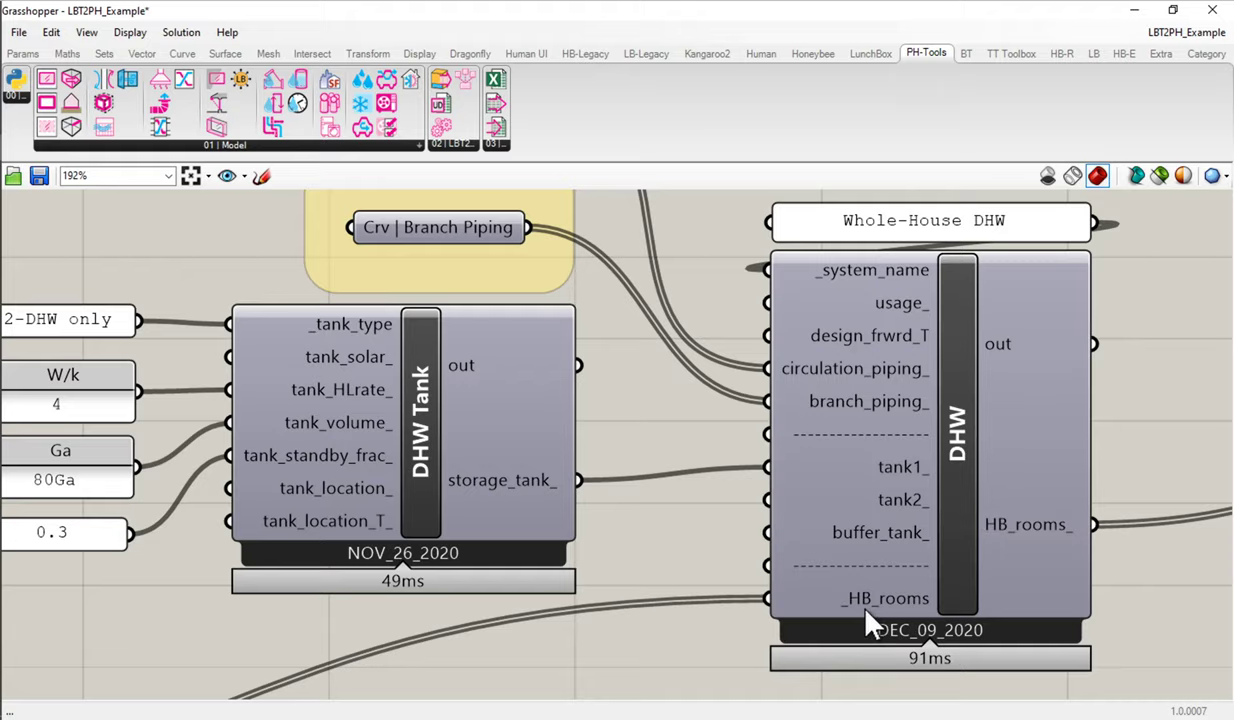
scroll(866, 612, "down", 1)
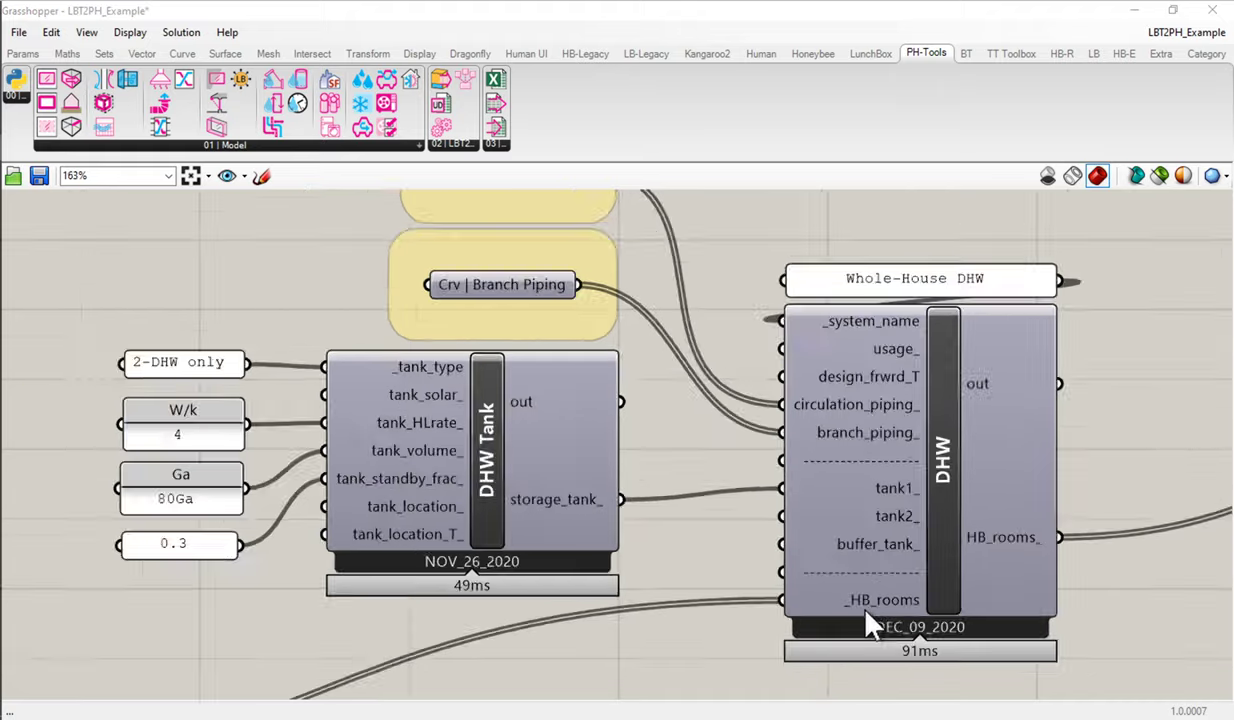
scroll(868, 624, "down", 3)
left_click_drag(978, 565, 402, 395)
scroll(855, 478, "up", 3)
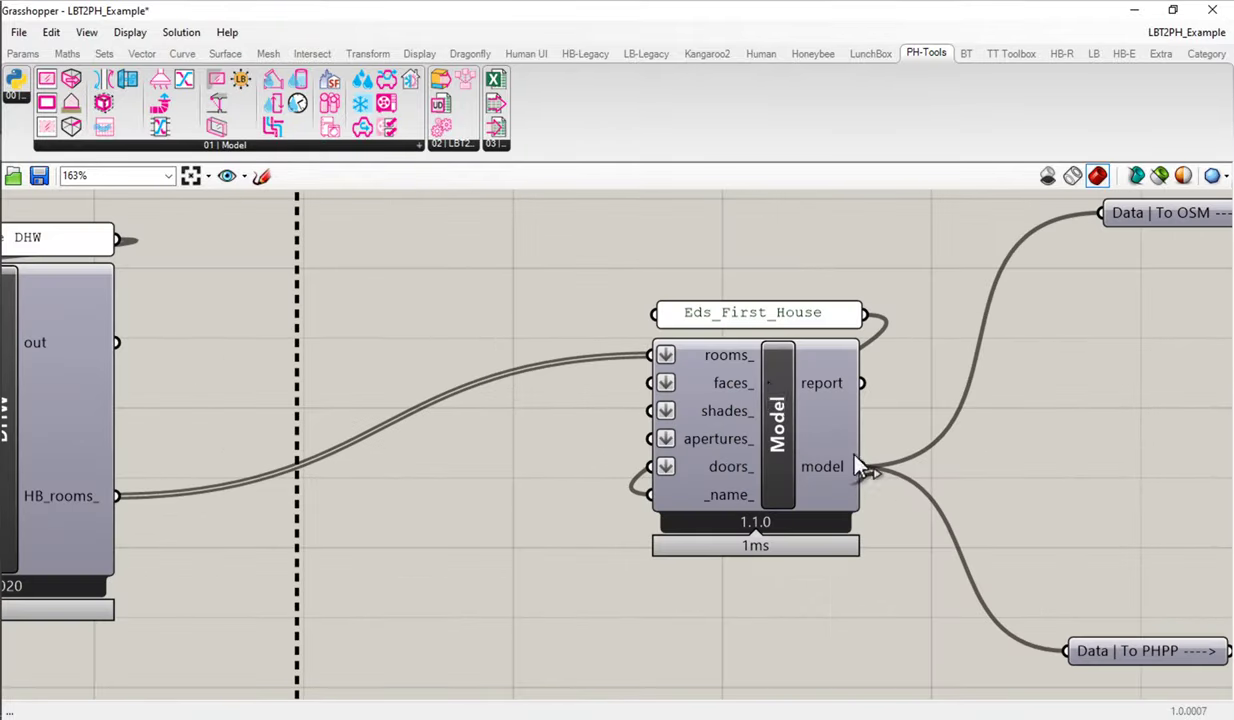
mouse_move(742, 358)
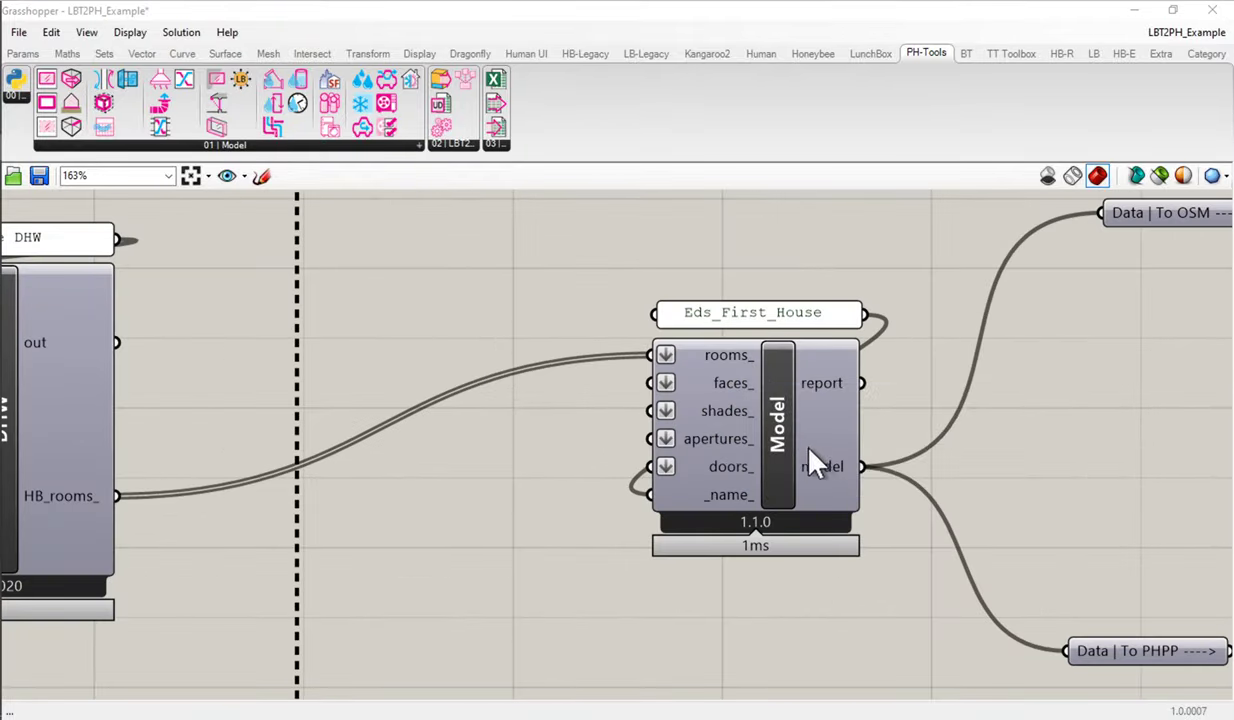
mouse_move(818, 472)
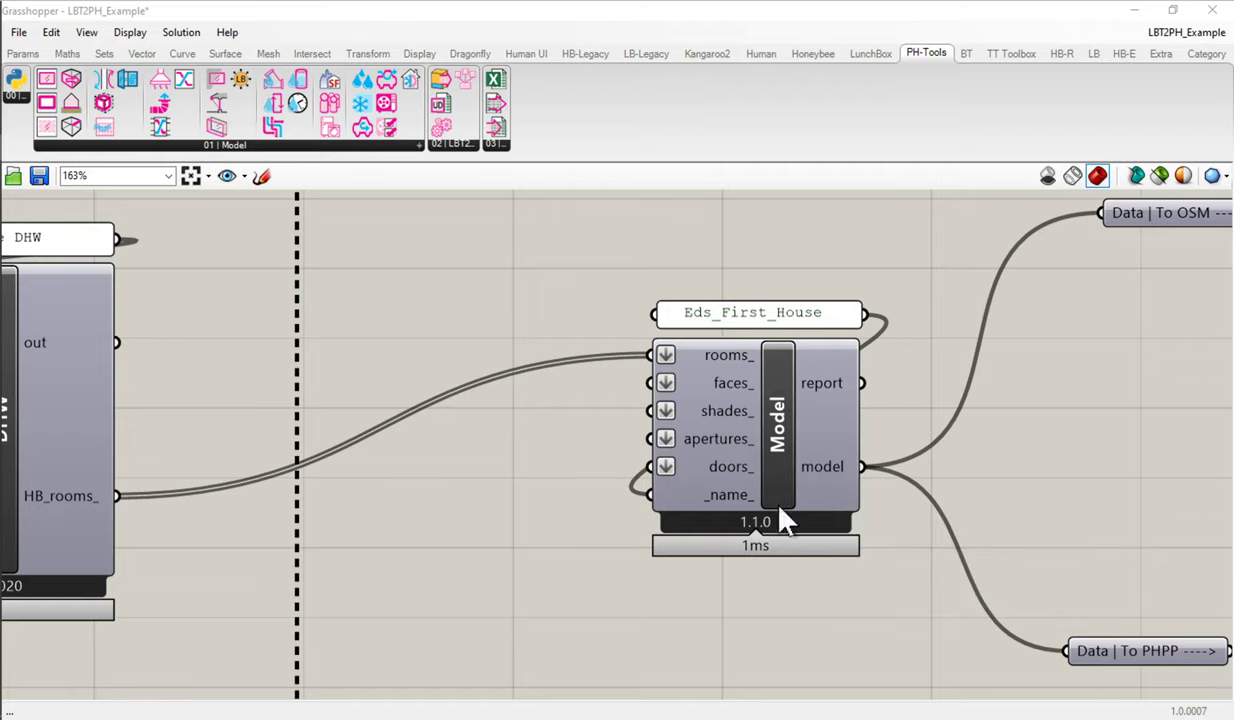
Move the To OSM and To PHPP relays and LBT-->PHPP away from HB Model, and place PHPP Occupancy in the gap.
left_click_drag(903, 325, 781, 345)
scroll(781, 345, "down", 3)
left_click_drag(990, 280, 923, 311)
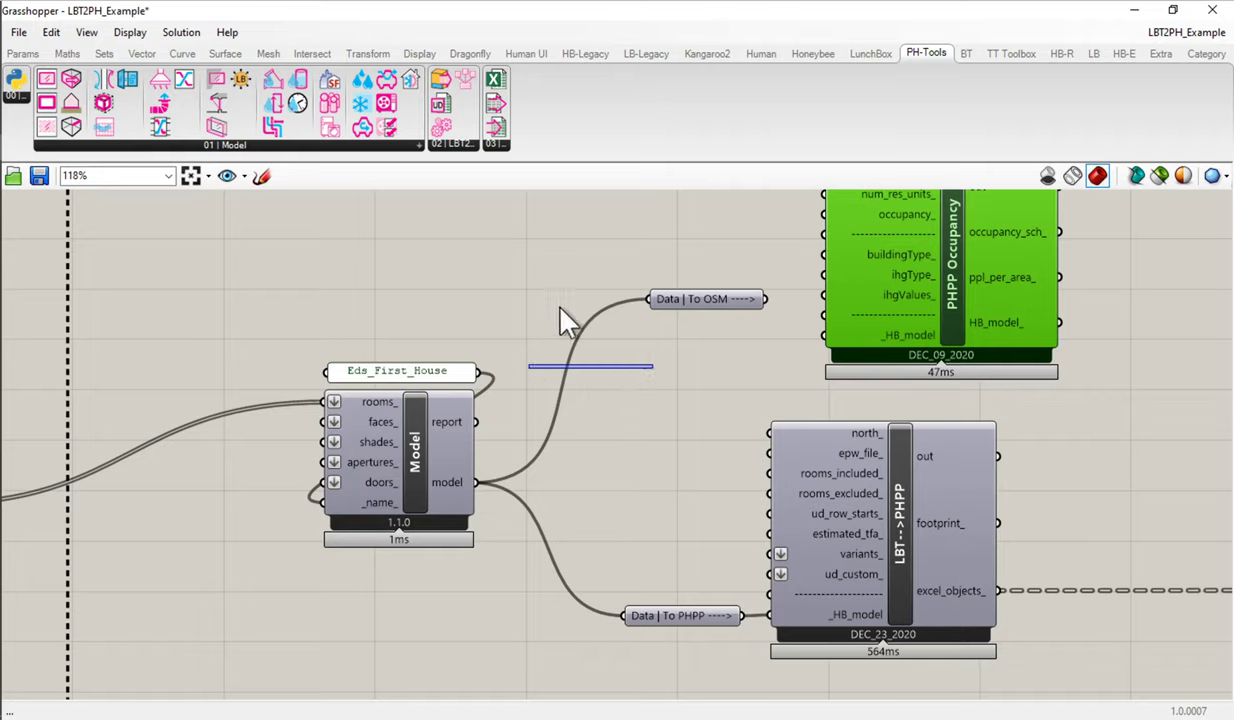
left_click(575, 445)
left_click(410, 455)
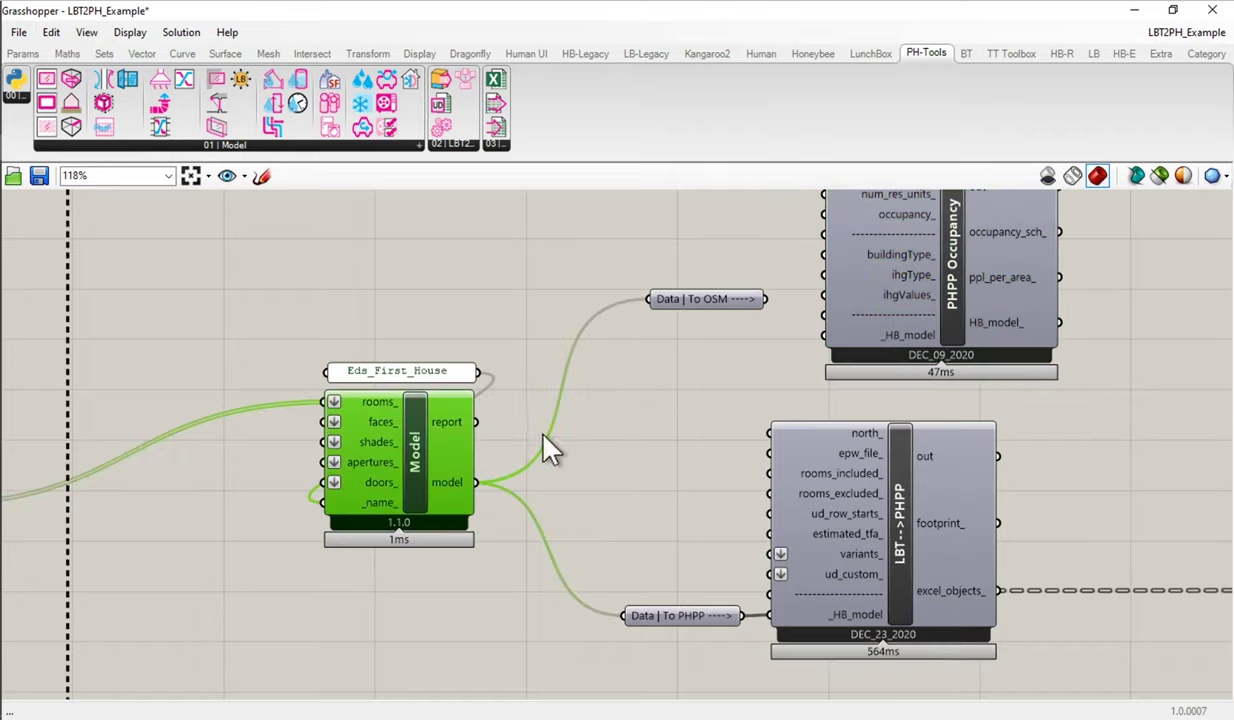
left_click_drag(593, 452, 840, 474)
scroll(900, 440, "down", 2)
left_click_drag(1093, 352, 811, 460)
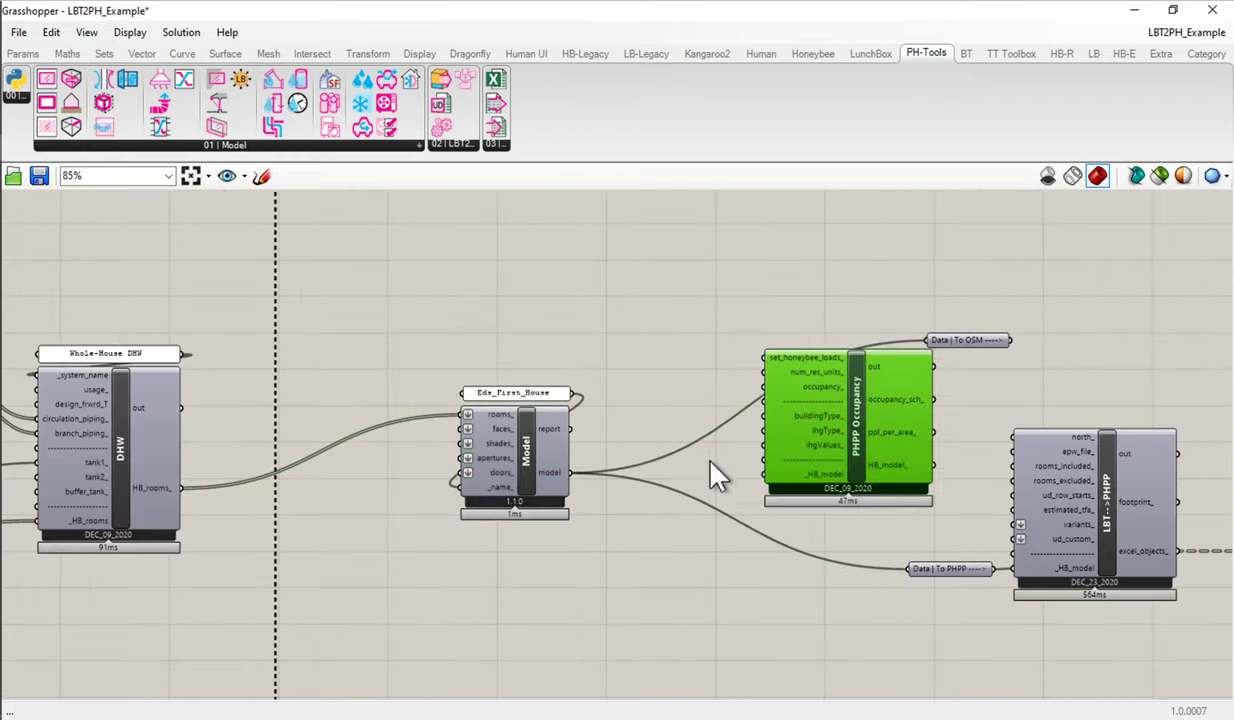
left_click_drag(711, 463, 770, 497)
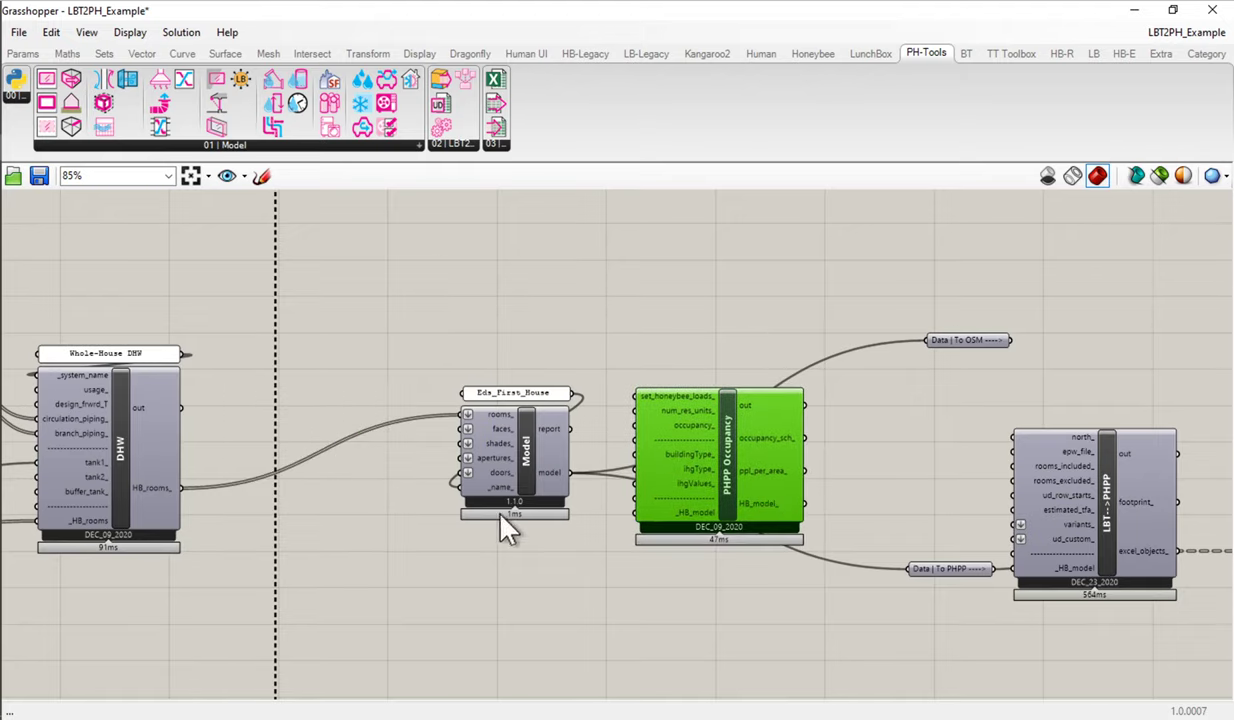
Wire the HB Model output through PHPP Occupancy, connecting its HB_model_ output to both the Data | To OSM and Data | To PHPP relays.
scroll(588, 511, "up", 2)
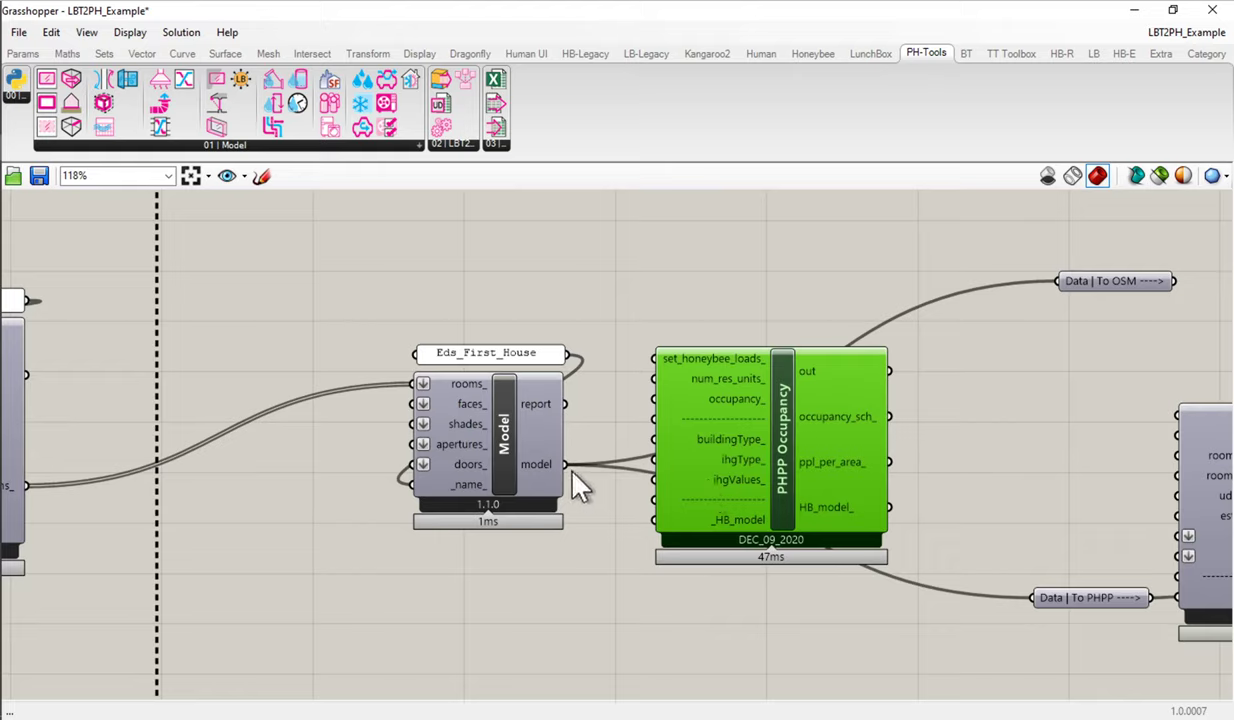
left_click_drag(625, 497, 656, 519)
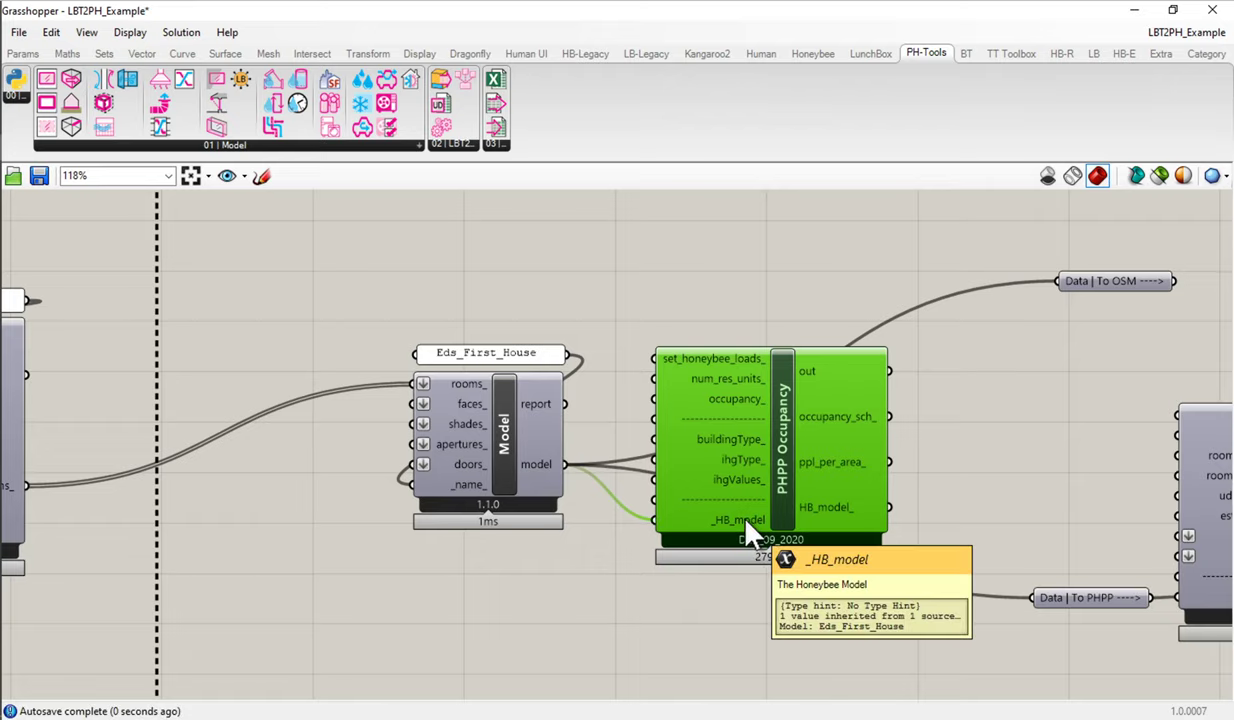
left_click_drag(876, 524, 639, 455)
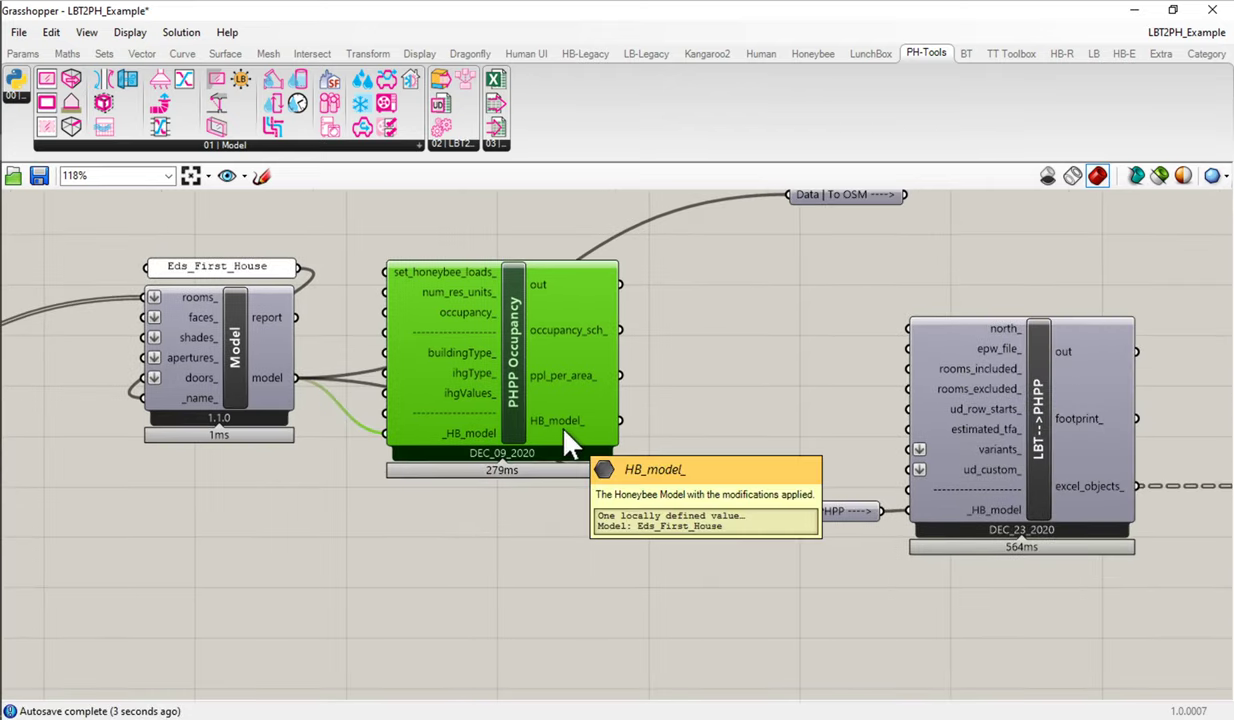
left_click_drag(550, 478, 525, 558)
left_click_drag(598, 500, 768, 274)
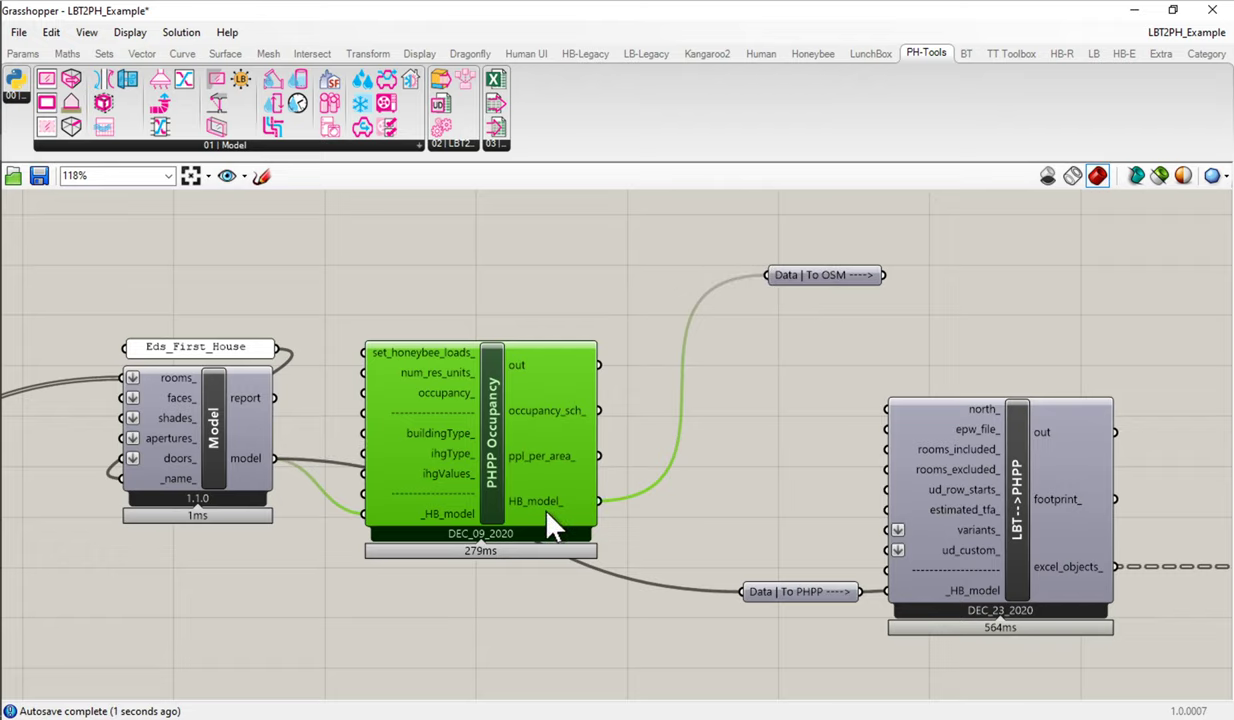
left_click_drag(598, 500, 760, 592)
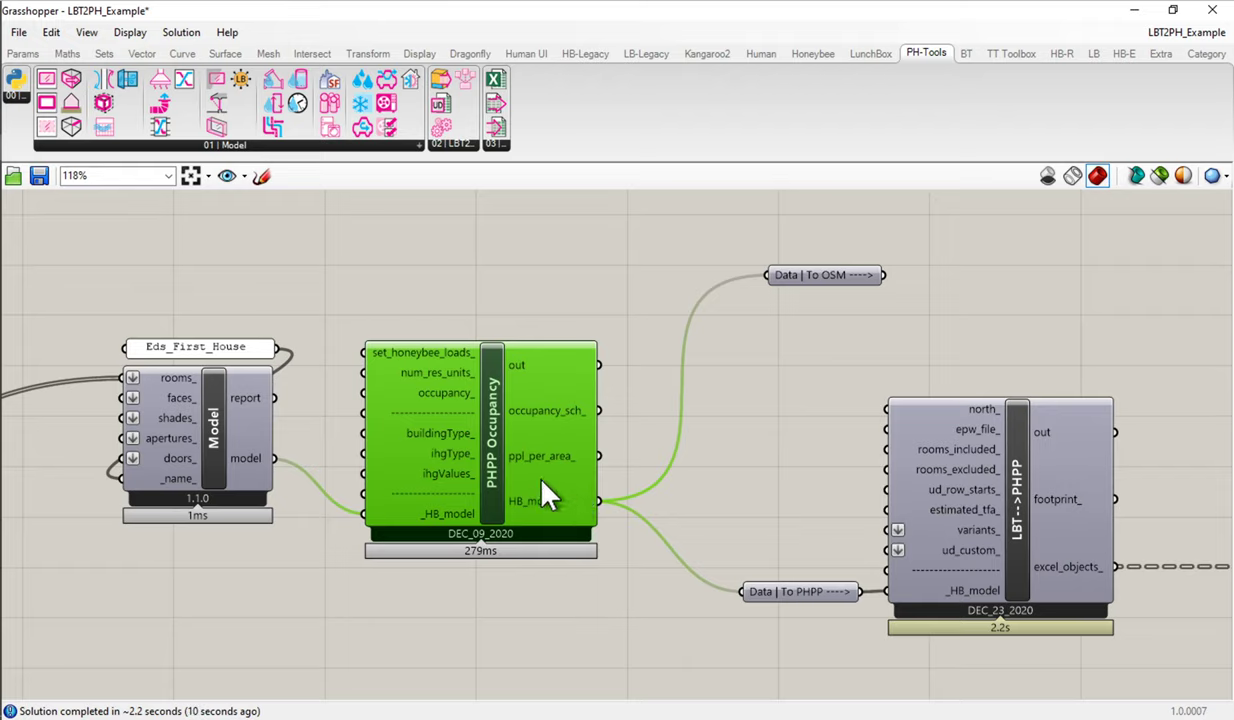
left_click_drag(543, 488, 548, 479)
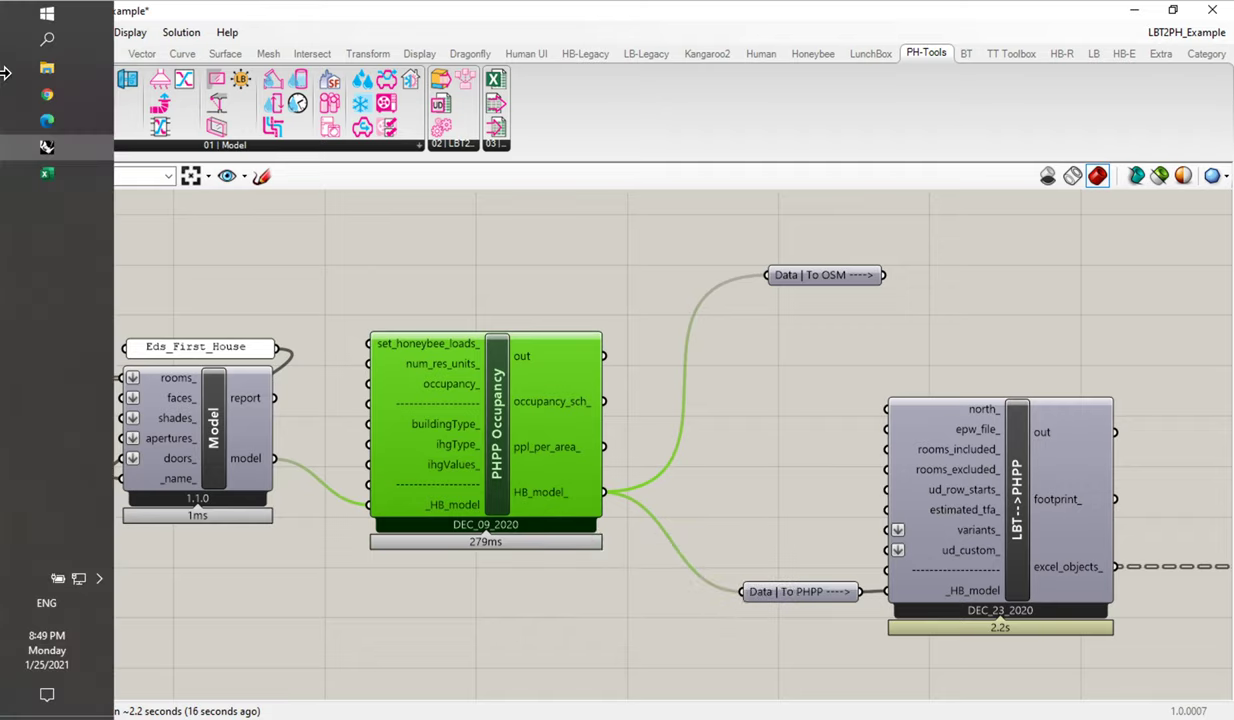
Switch to My_Results.xlsx in Excel to review the dwelling units and occupants fields on the Verification sheet, and close the workbook.
left_click(76, 176)
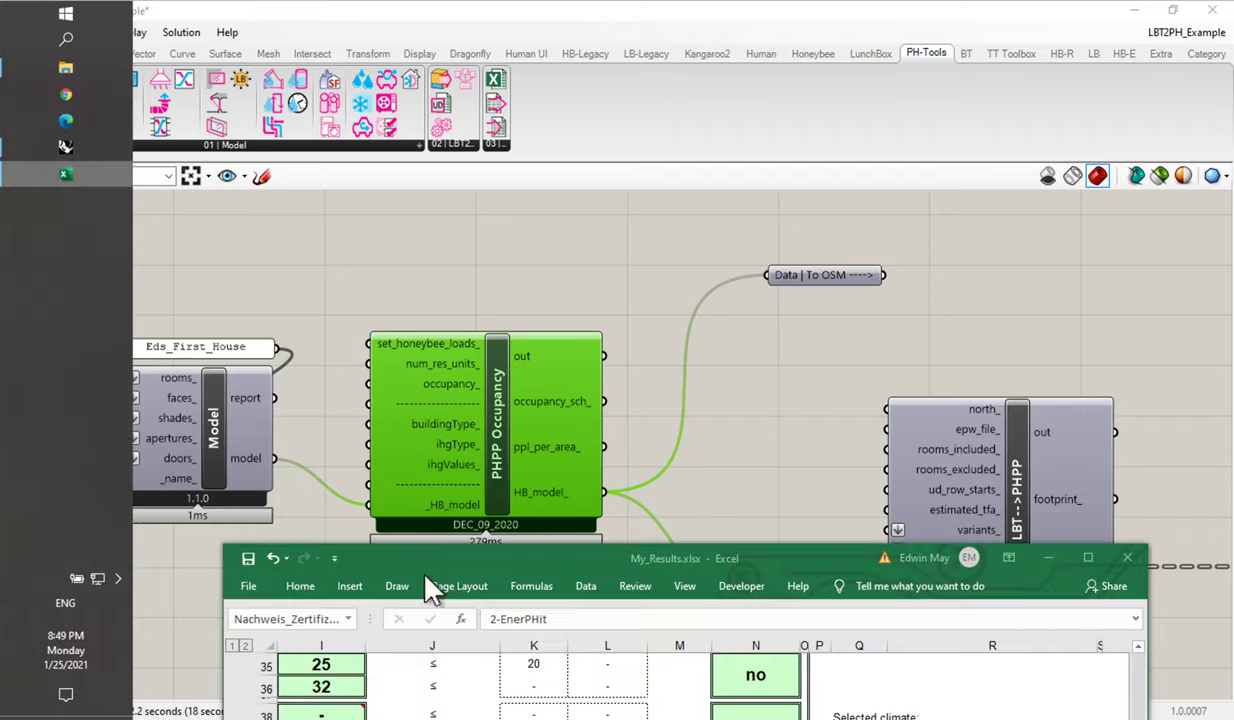
left_click_drag(539, 561, 468, 60)
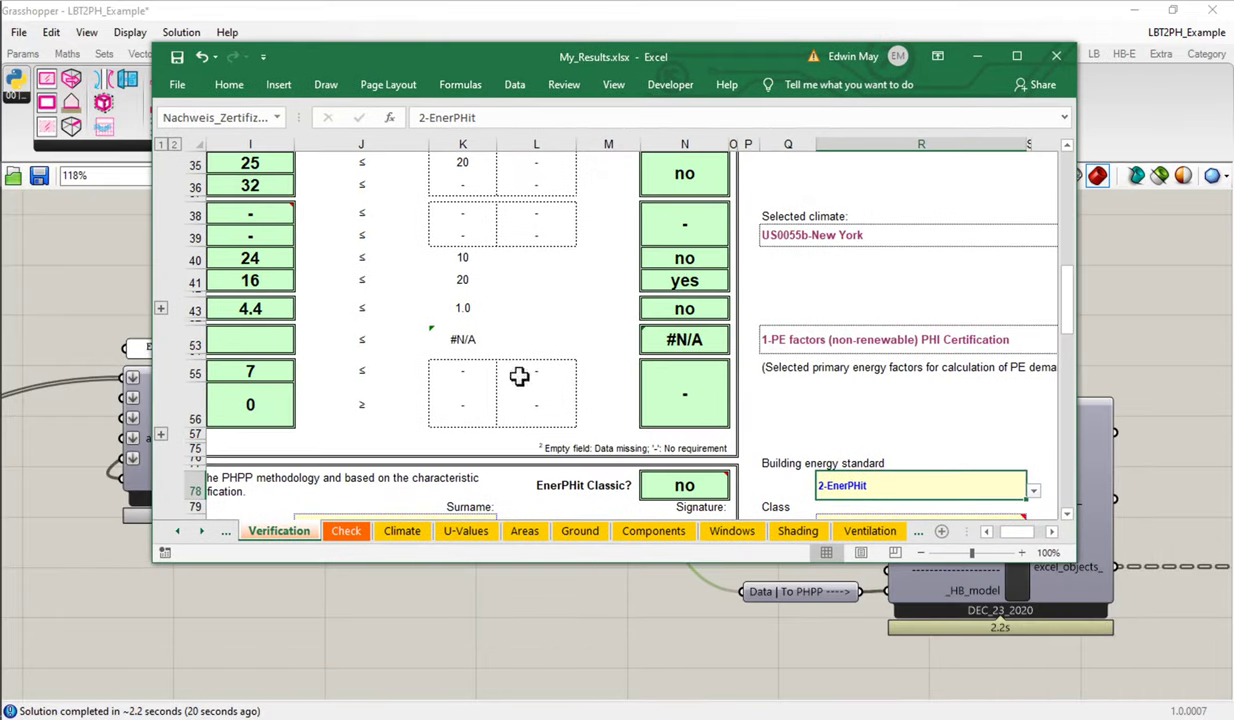
scroll(518, 374, "up", 10)
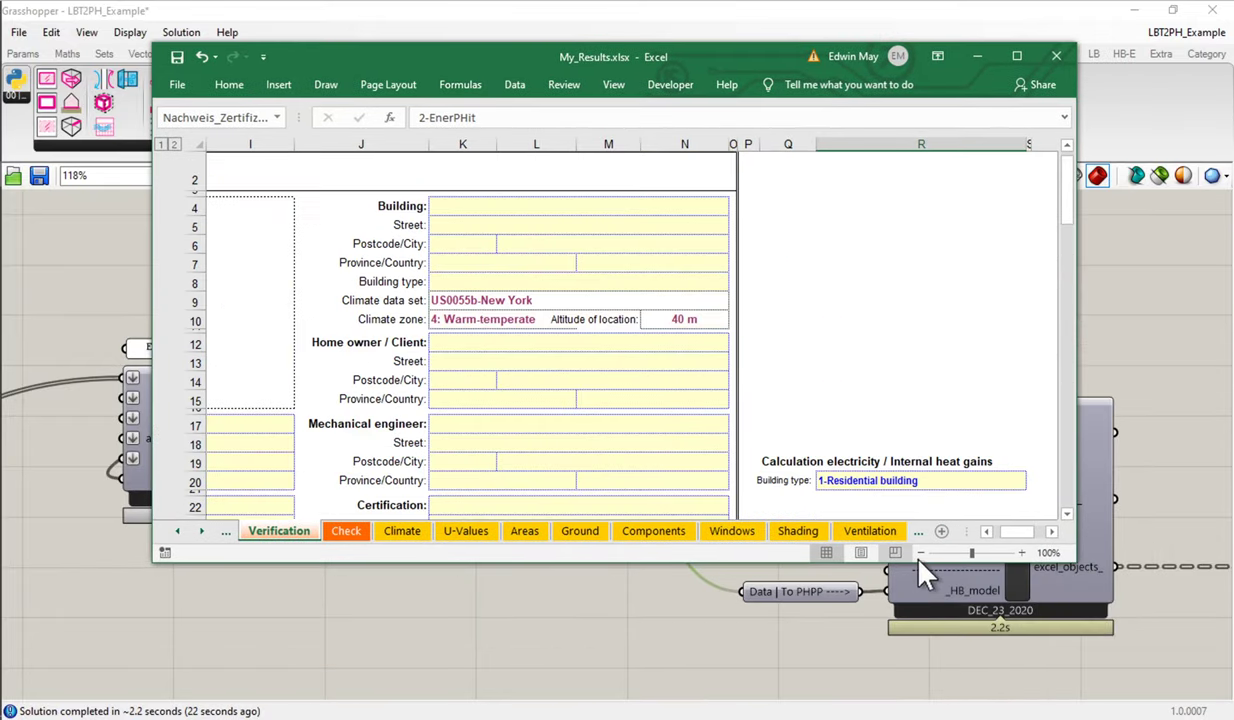
left_click_drag(1008, 531, 960, 545)
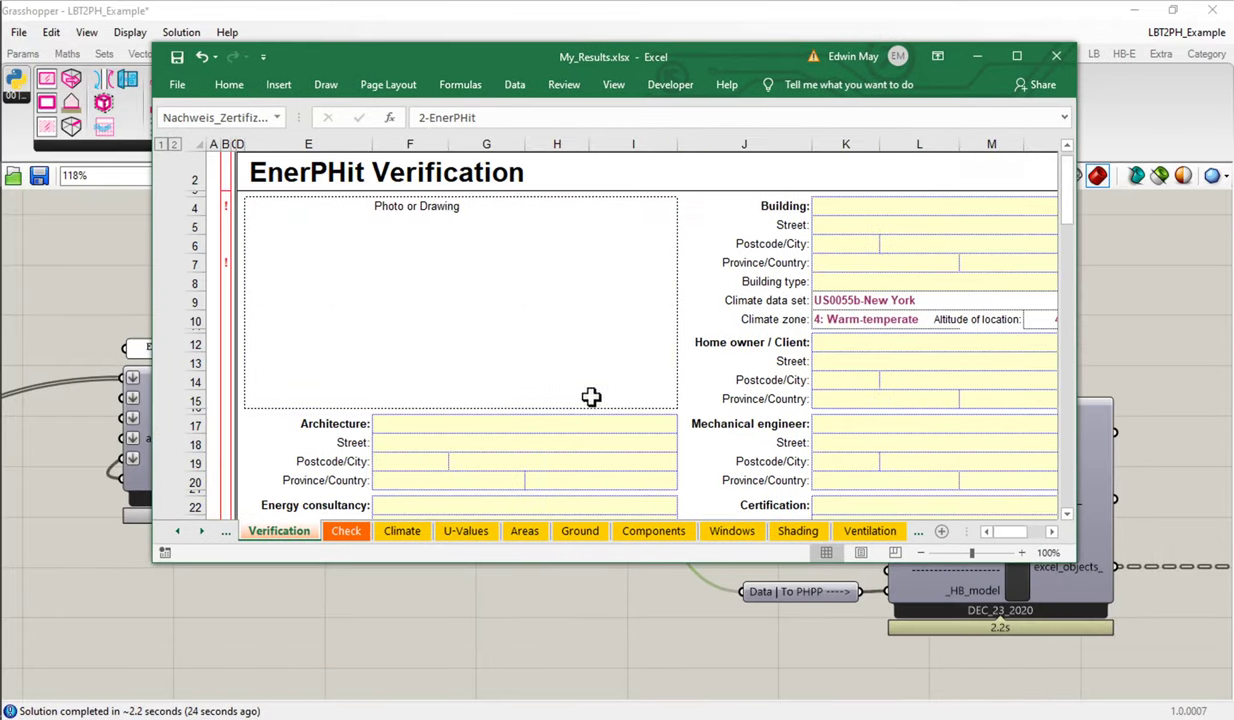
scroll(575, 392, "down", 8)
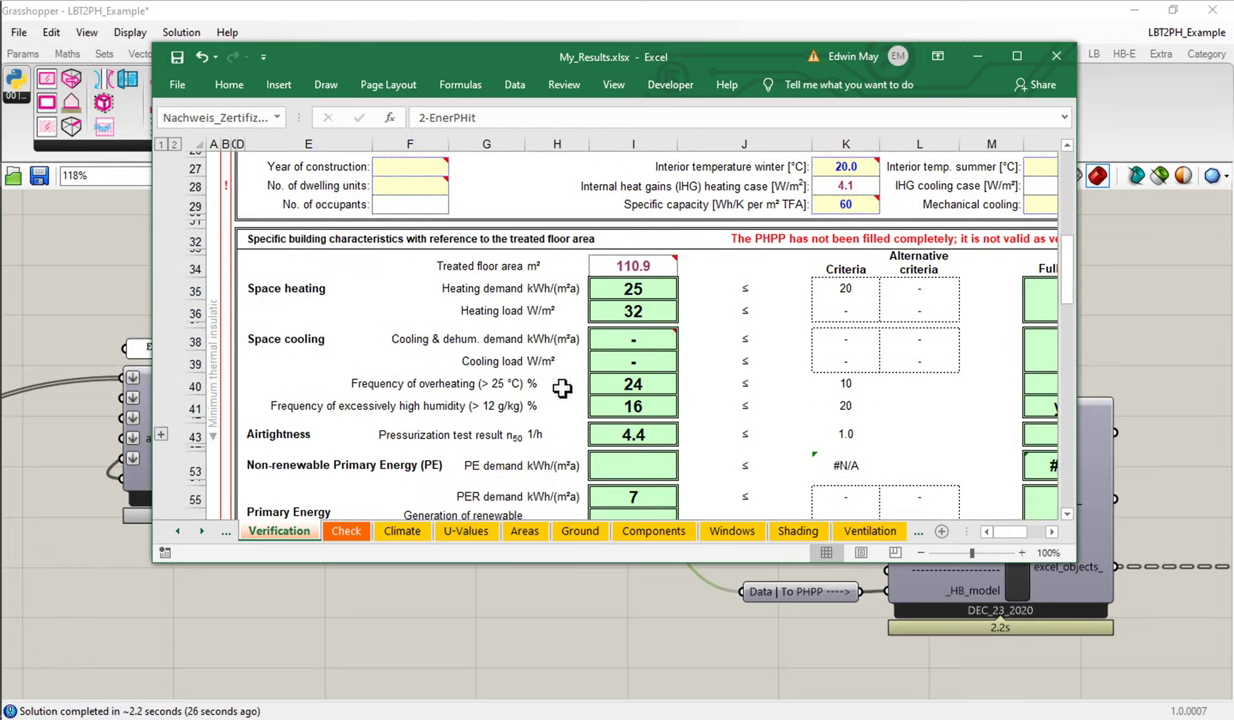
scroll(563, 389, "up", 2)
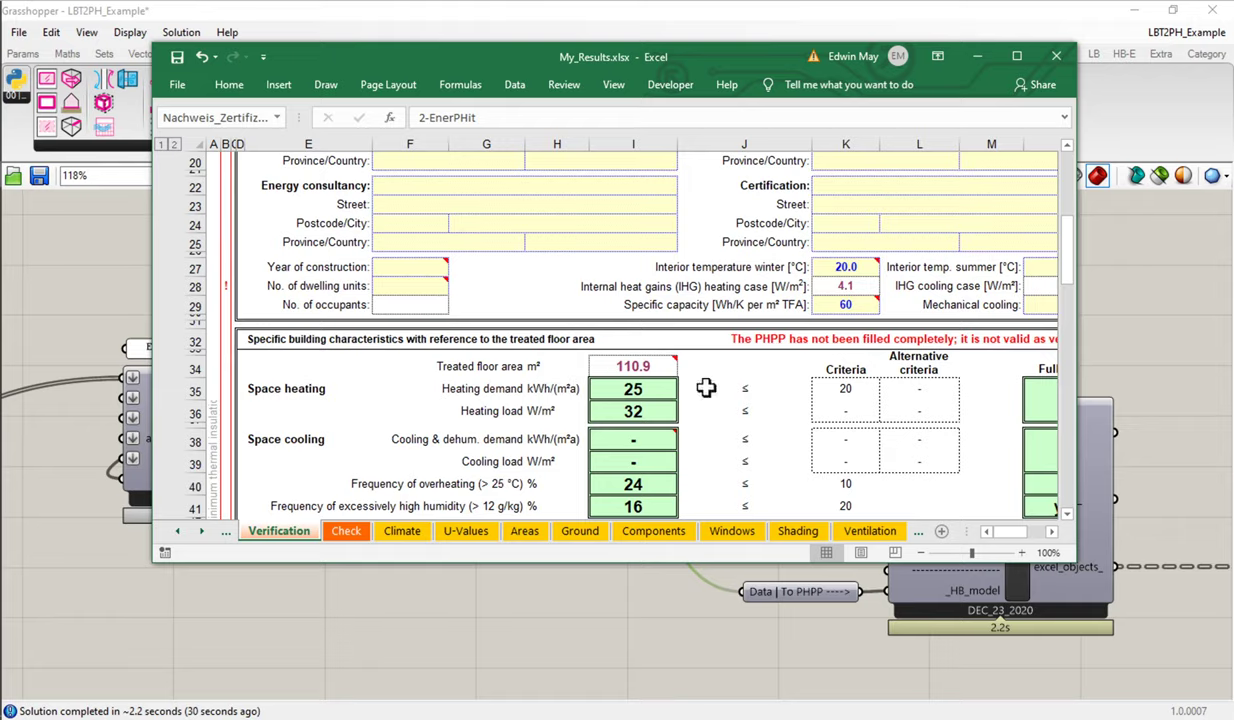
left_click(1056, 56)
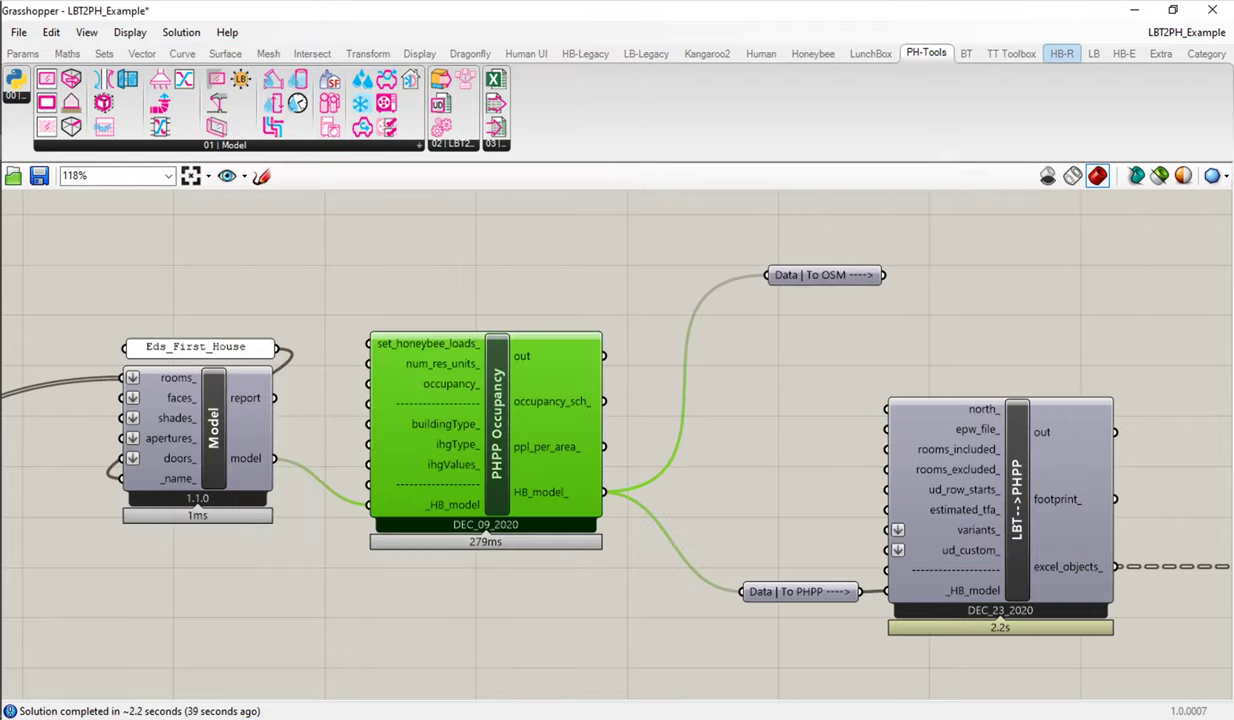
Set the toggle feeding the _run input of Open XL Workbook to True to write the model data into My_Results.xlsx.
left_click_drag(780, 317, 413, 325)
right_click(418, 326)
left_click_drag(780, 365, 363, 330)
left_click_drag(1126, 260, 908, 312)
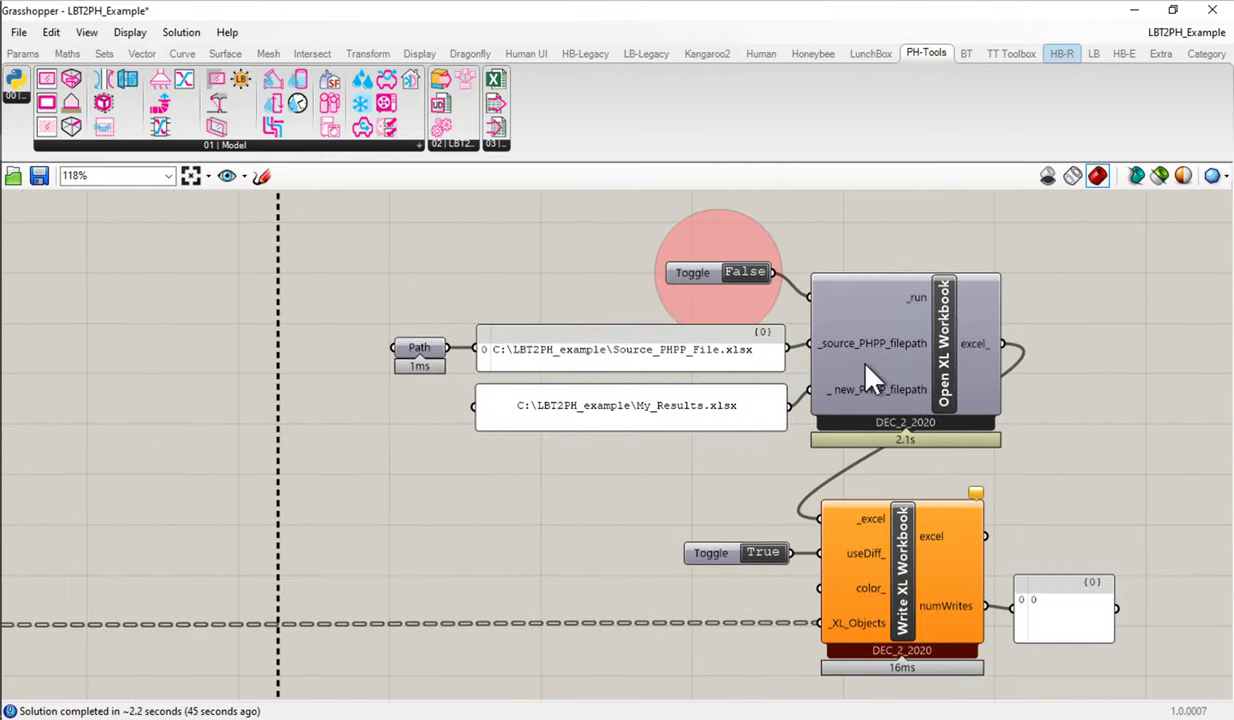
mouse_move(869, 375)
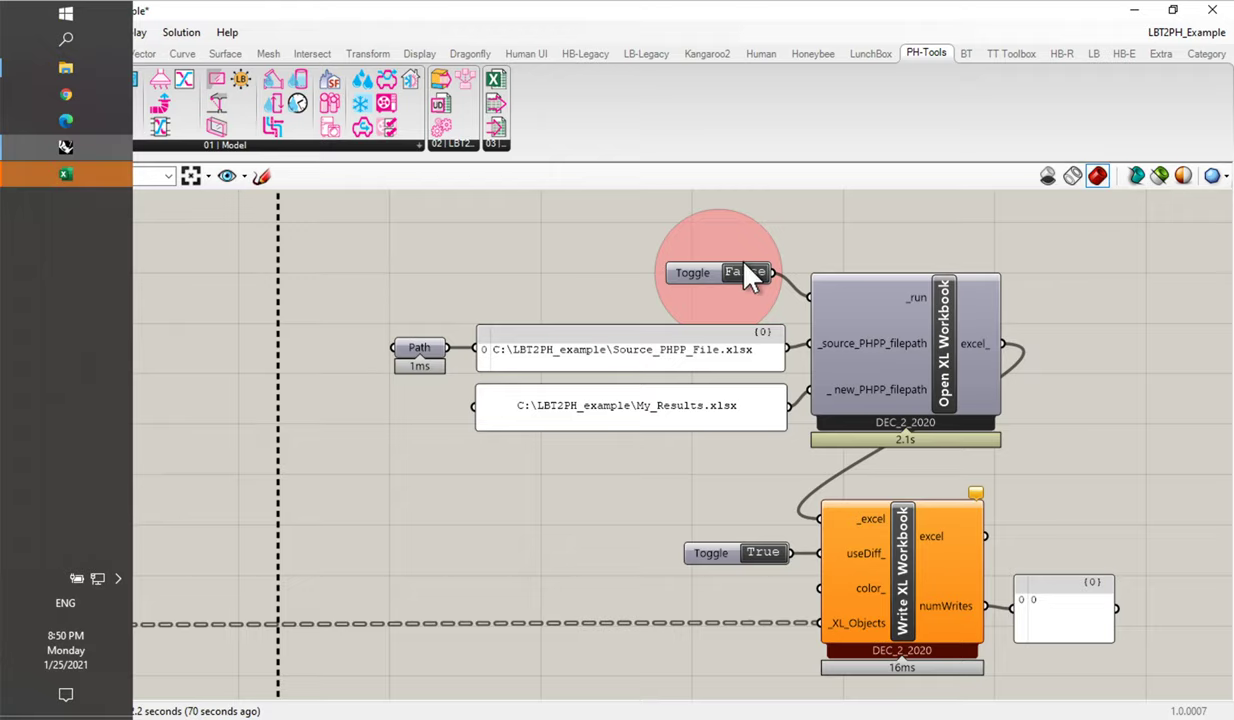
left_click(748, 272)
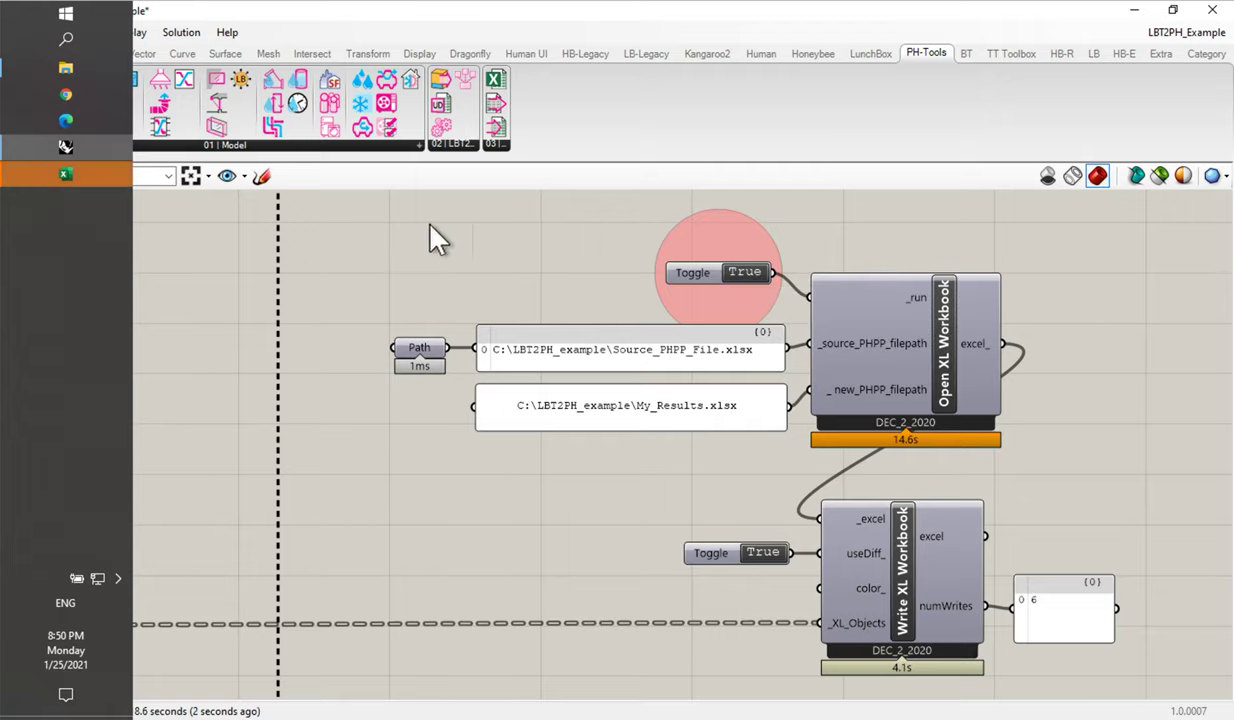
Switch to My_Results.xlsx in Excel and inspect the No. of dwelling units field on the Verification sheet.
left_click(70, 174)
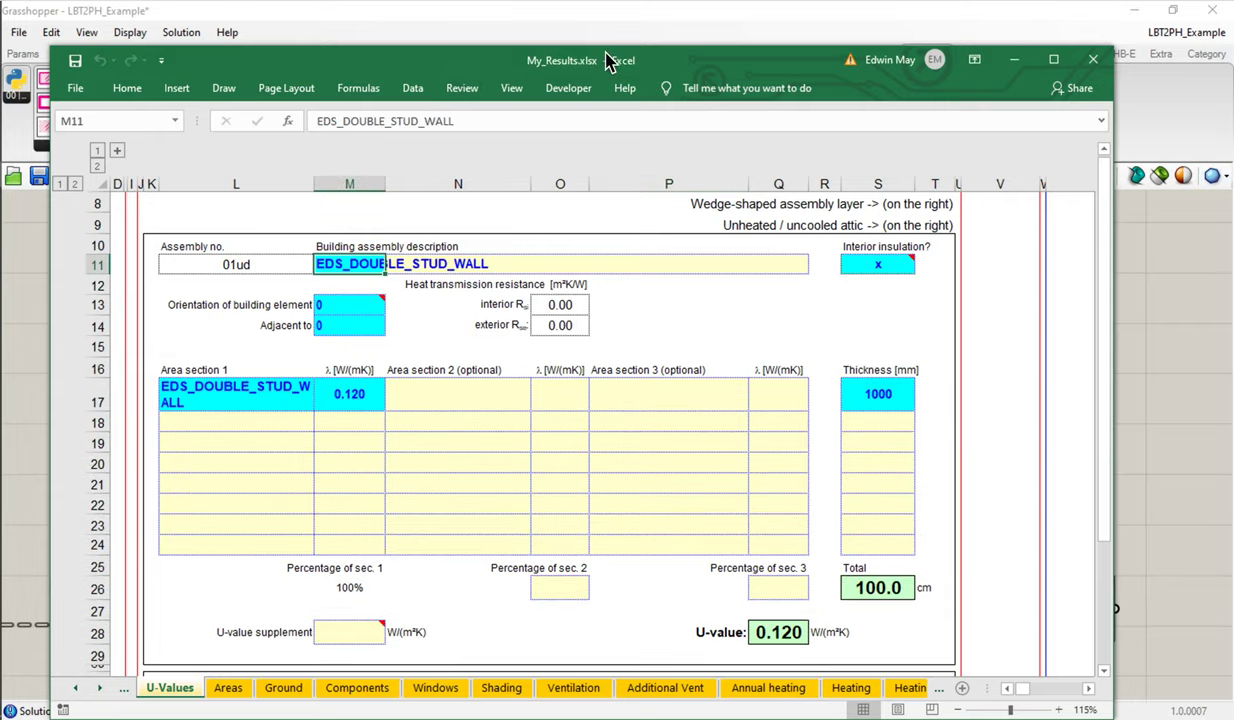
left_click_drag(610, 60, 616, 25)
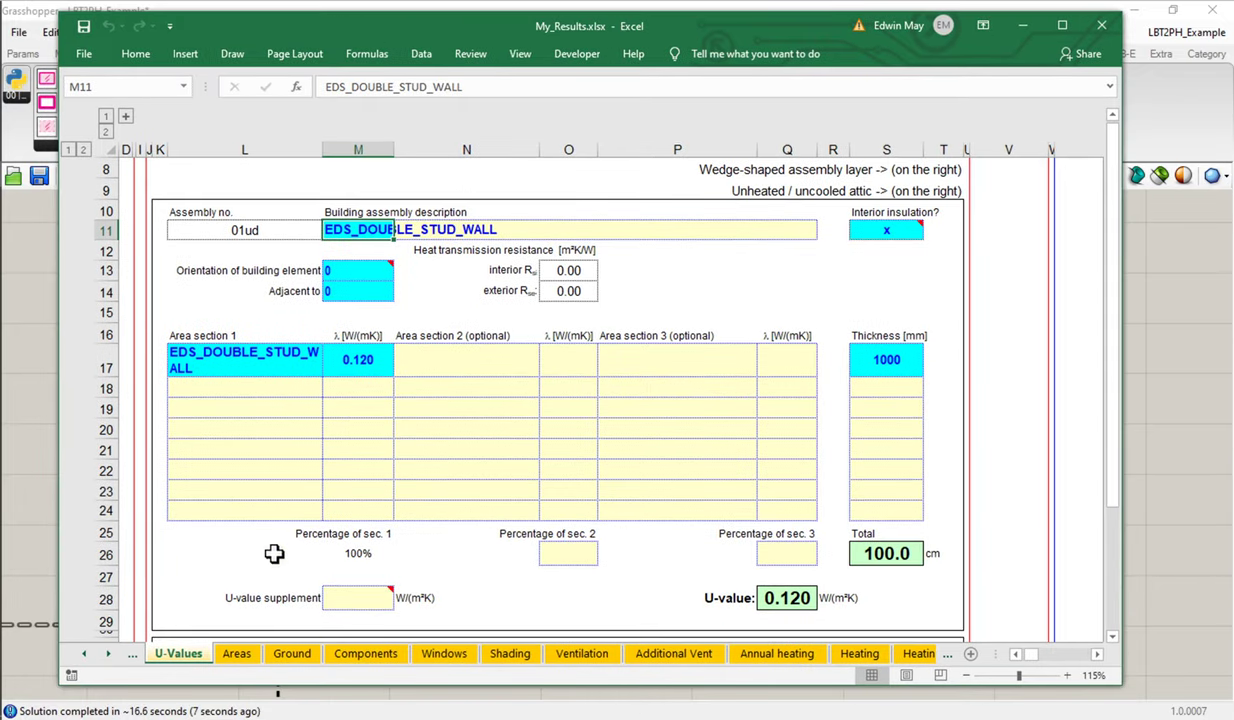
left_click(84, 654)
left_click(122, 654)
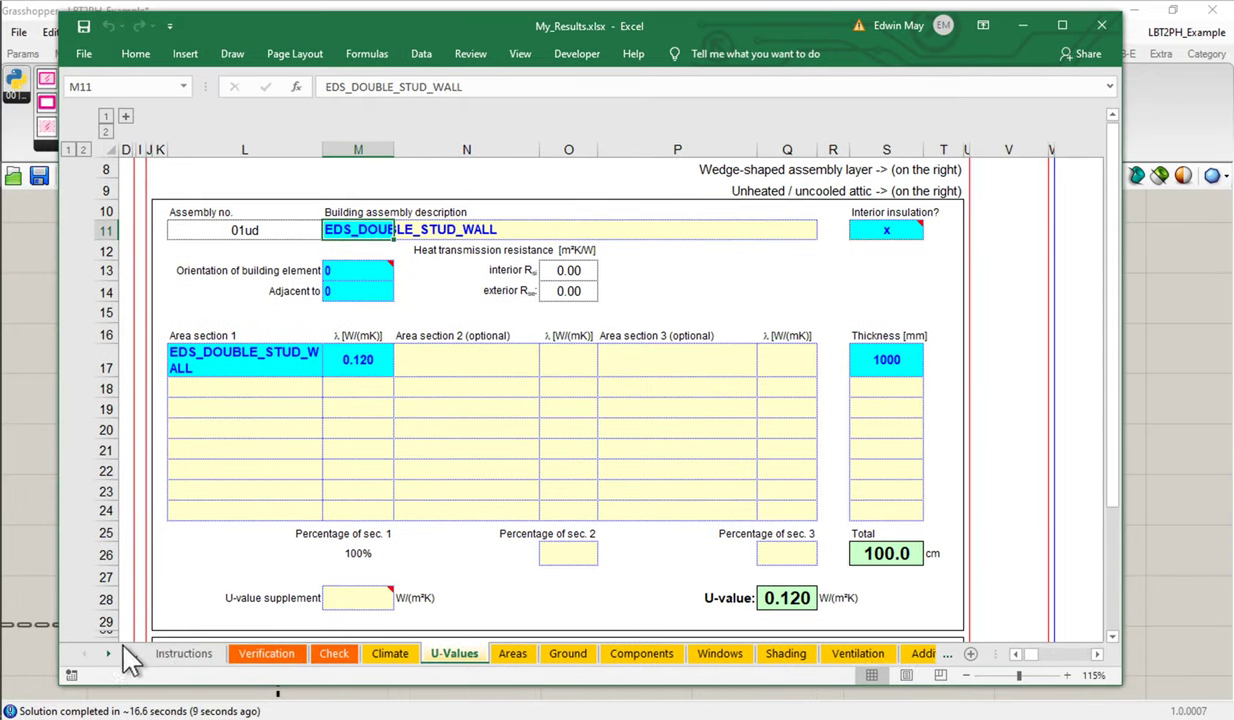
left_click(262, 655)
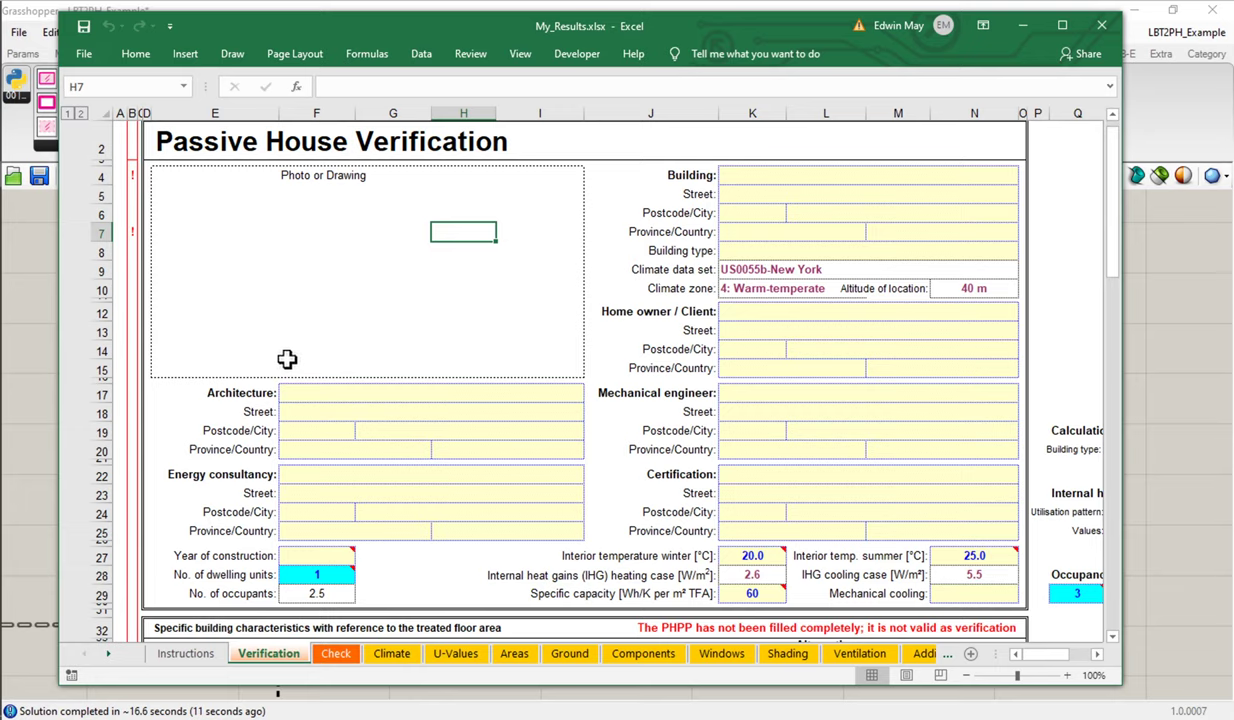
scroll(281, 355, "down", 3)
left_click(330, 398)
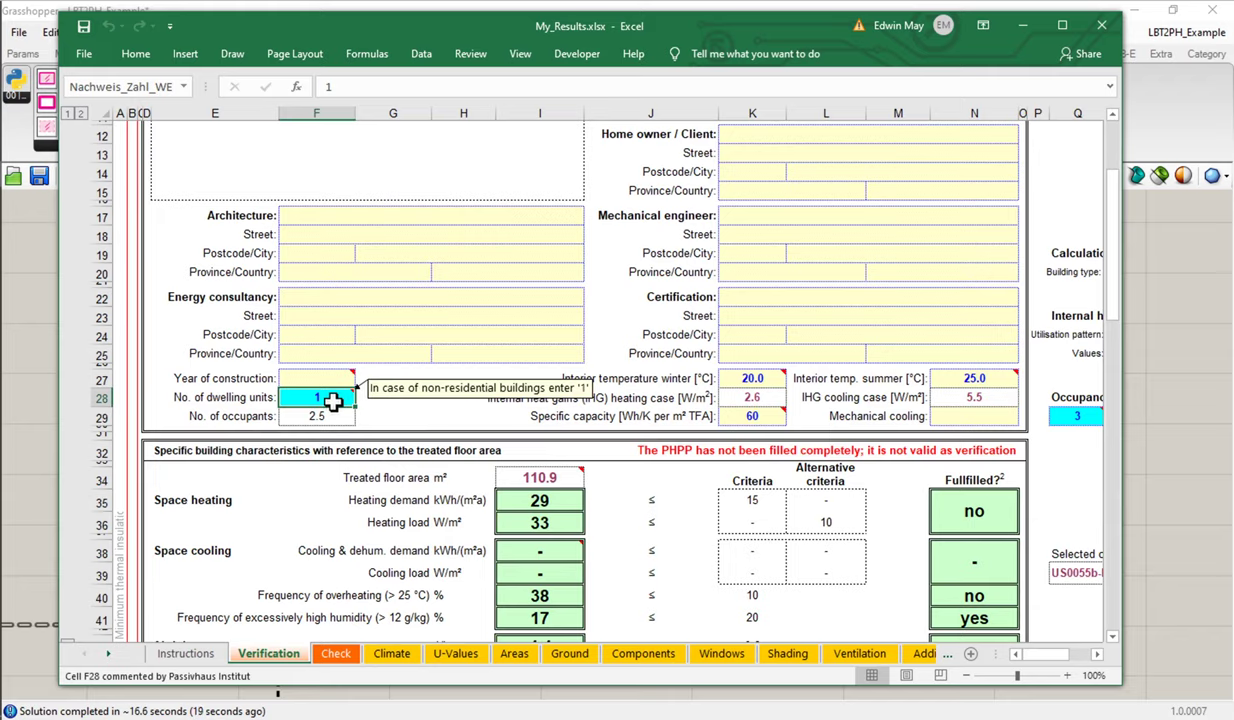
Widen the workbook window, review the internal heat gains and occupancy fields and the No. of occupants formula, and return to Grasshopper.
left_click_drag(1122, 367, 1216, 368)
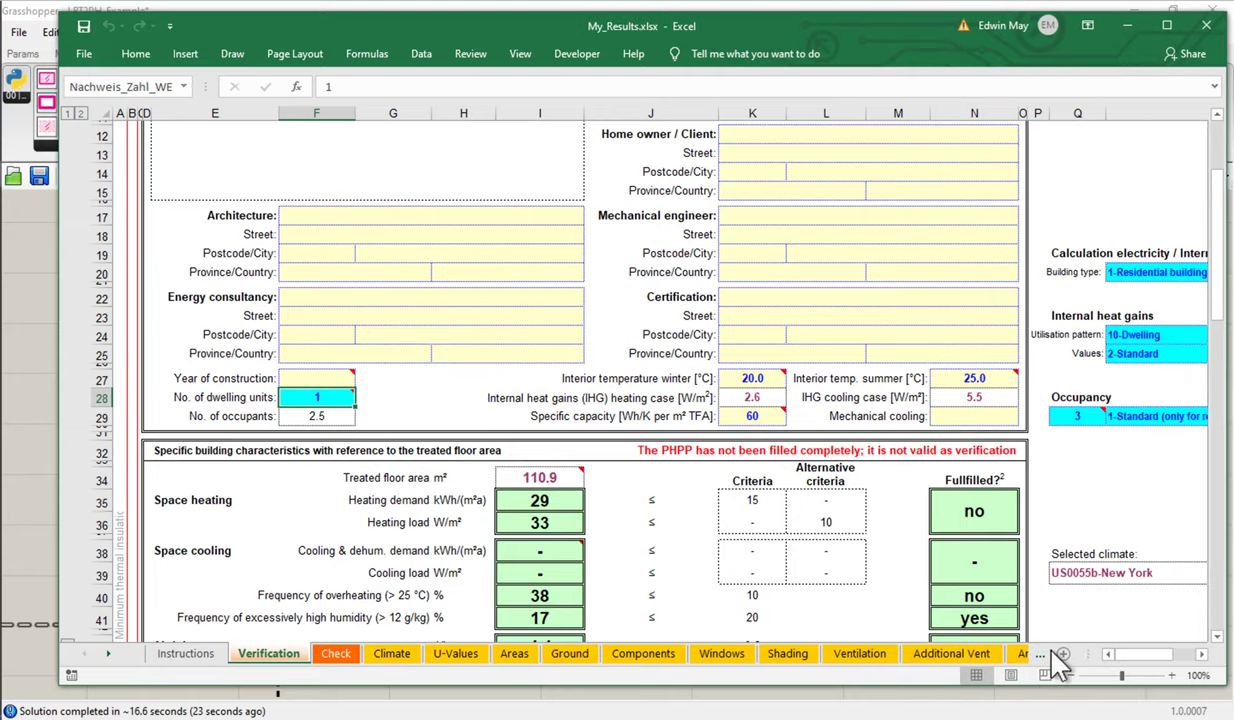
left_click_drag(1040, 654, 785, 654)
left_click_drag(868, 655, 952, 661)
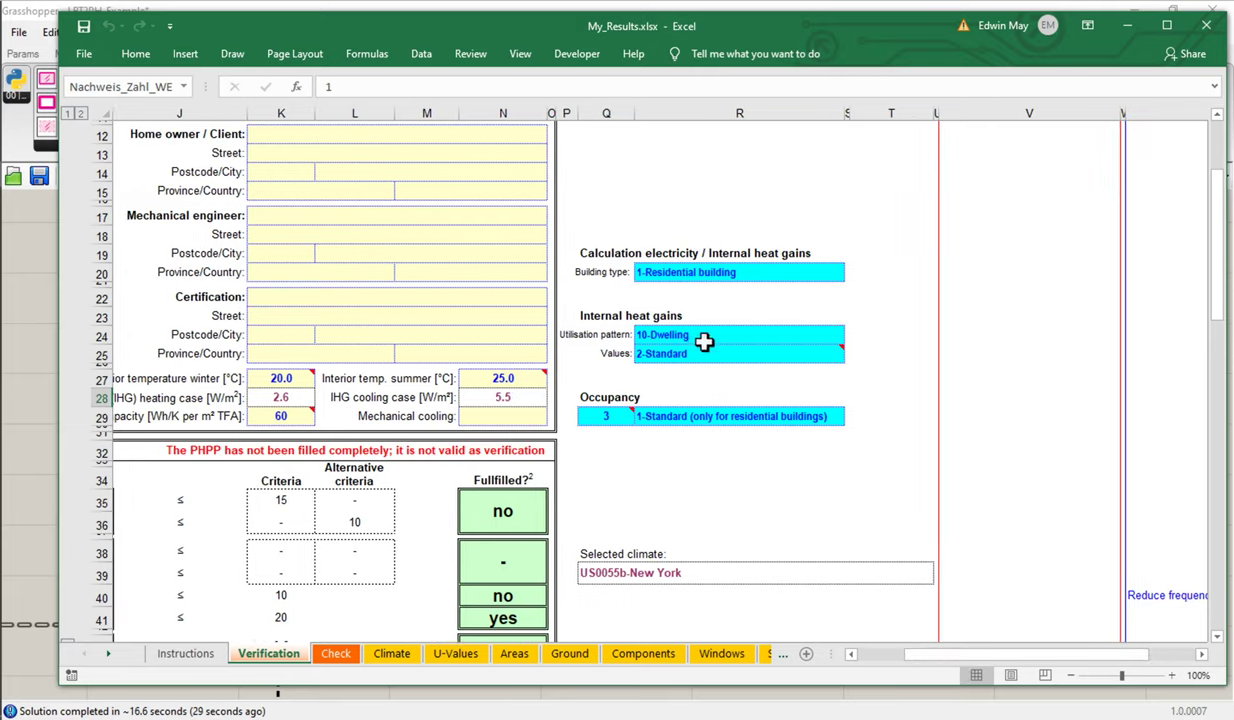
mouse_move(697, 358)
left_click_drag(1055, 662, 939, 669)
left_click(137, 396)
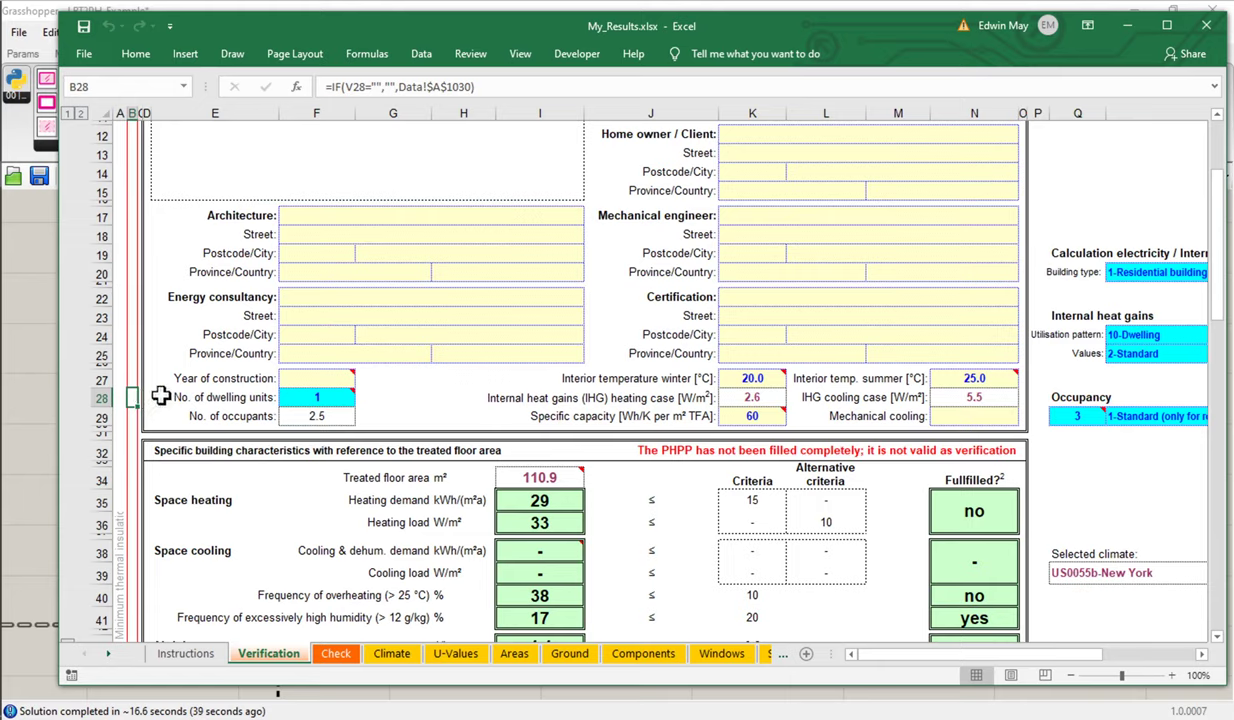
mouse_move(335, 399)
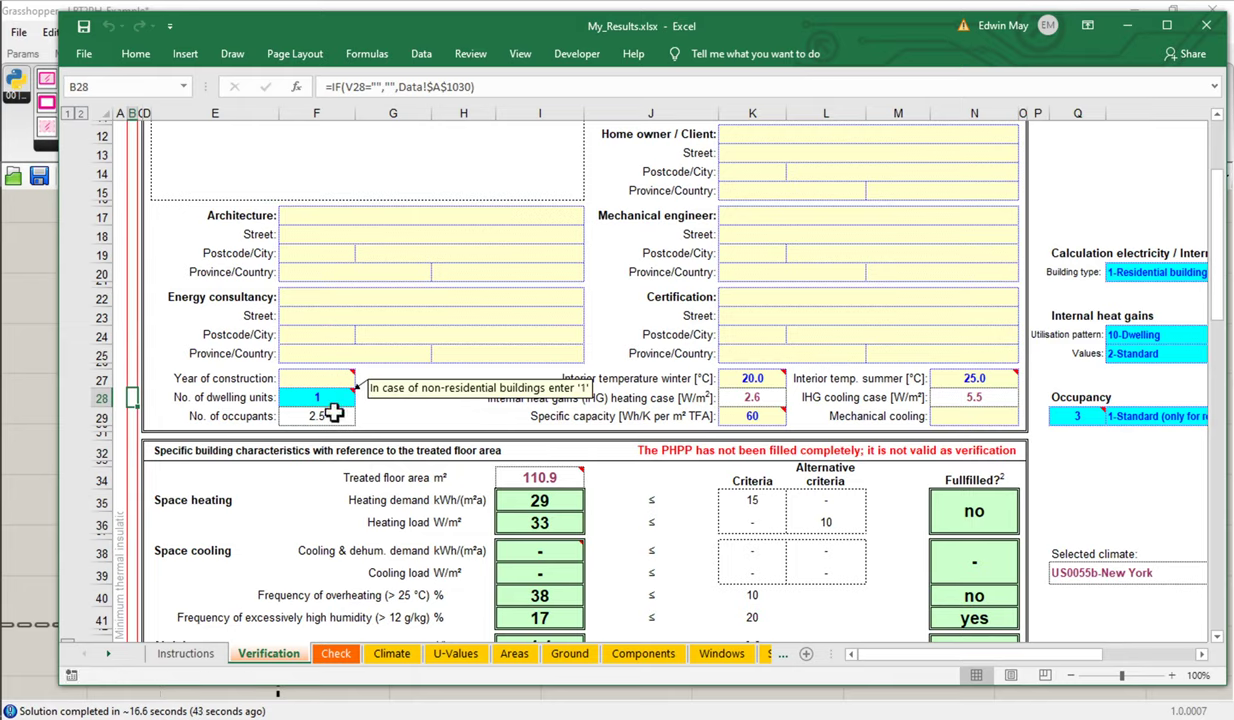
left_click(340, 421)
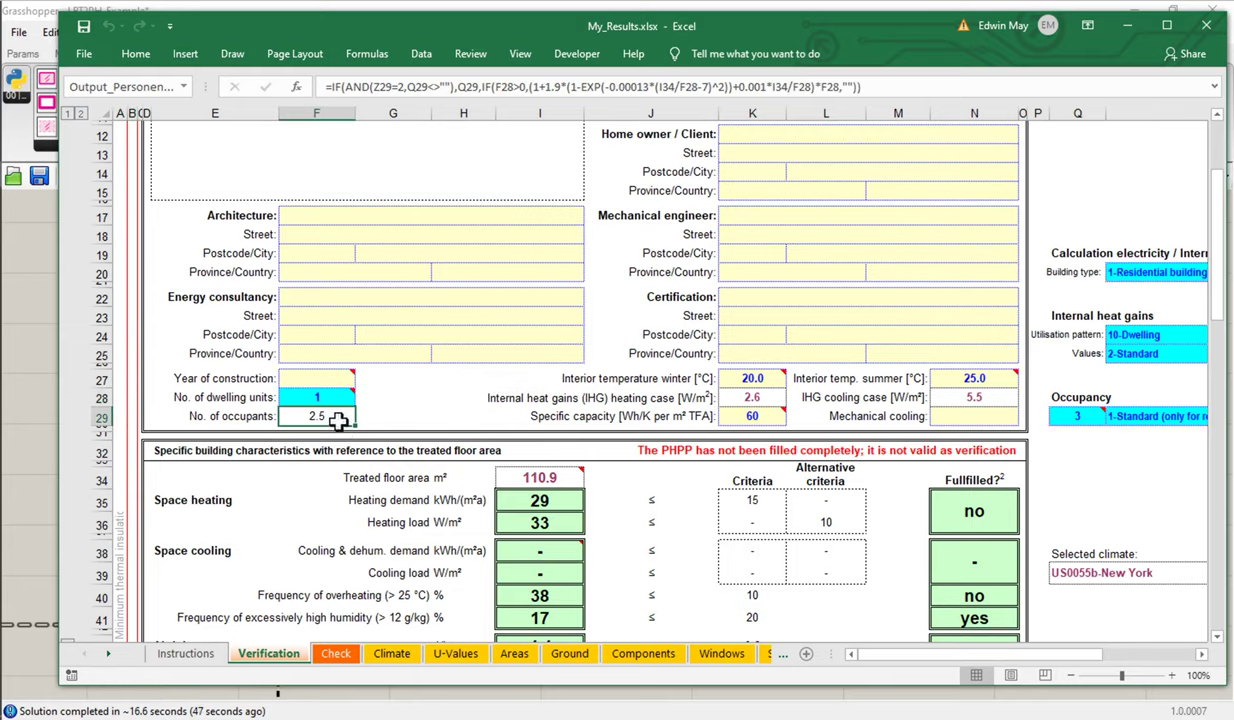
left_click(39, 283)
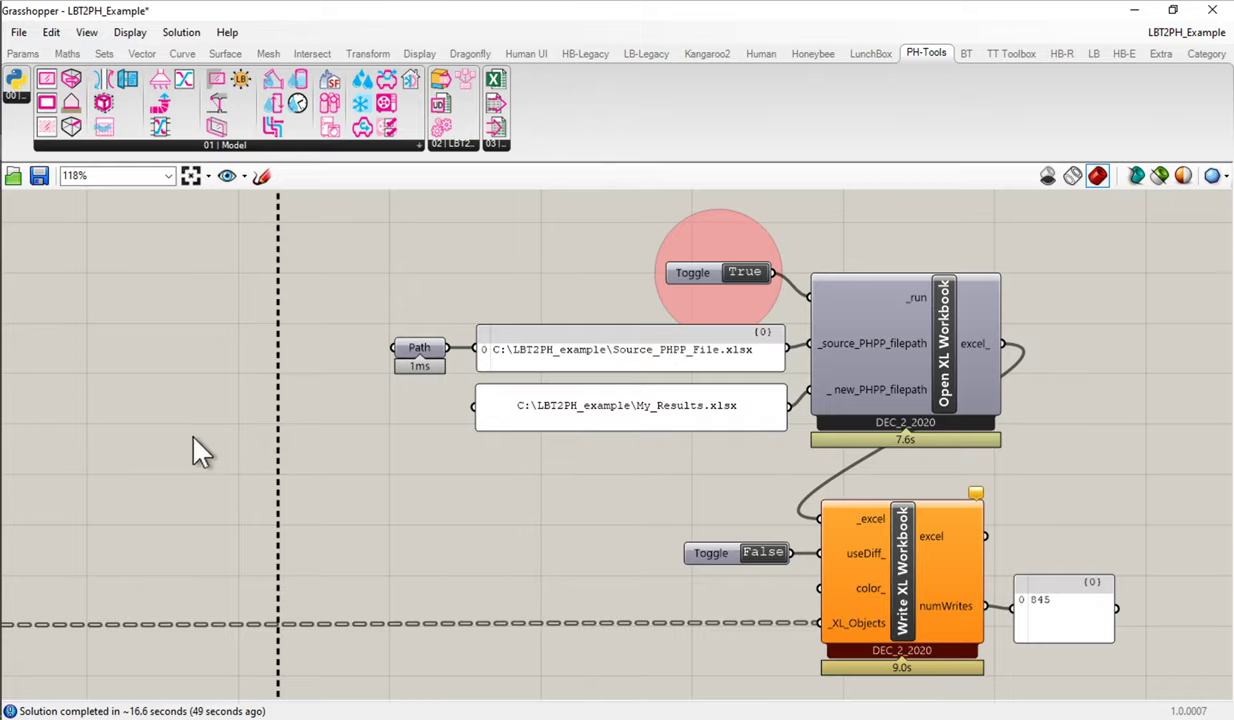
Move the HB Model component and its Eds_First_House panel farther from PHPP Occupancy to make room for input panels.
left_click_drag(193, 449, 790, 430)
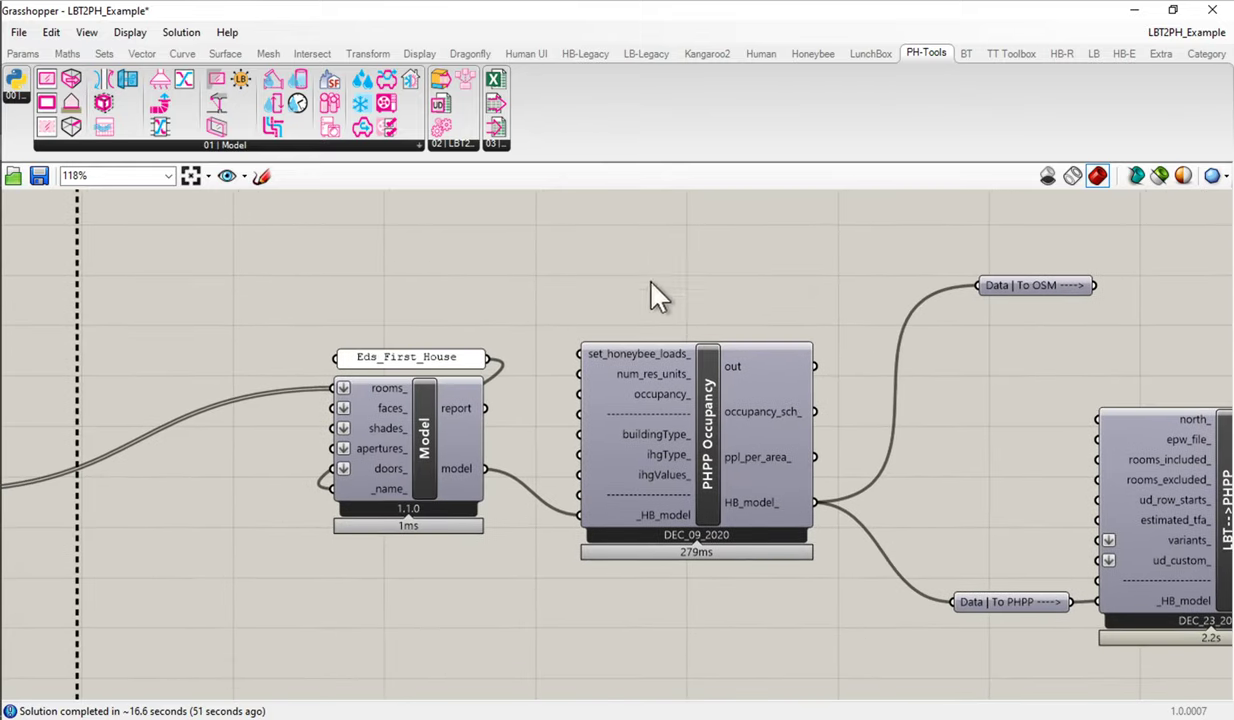
mouse_move(714, 492)
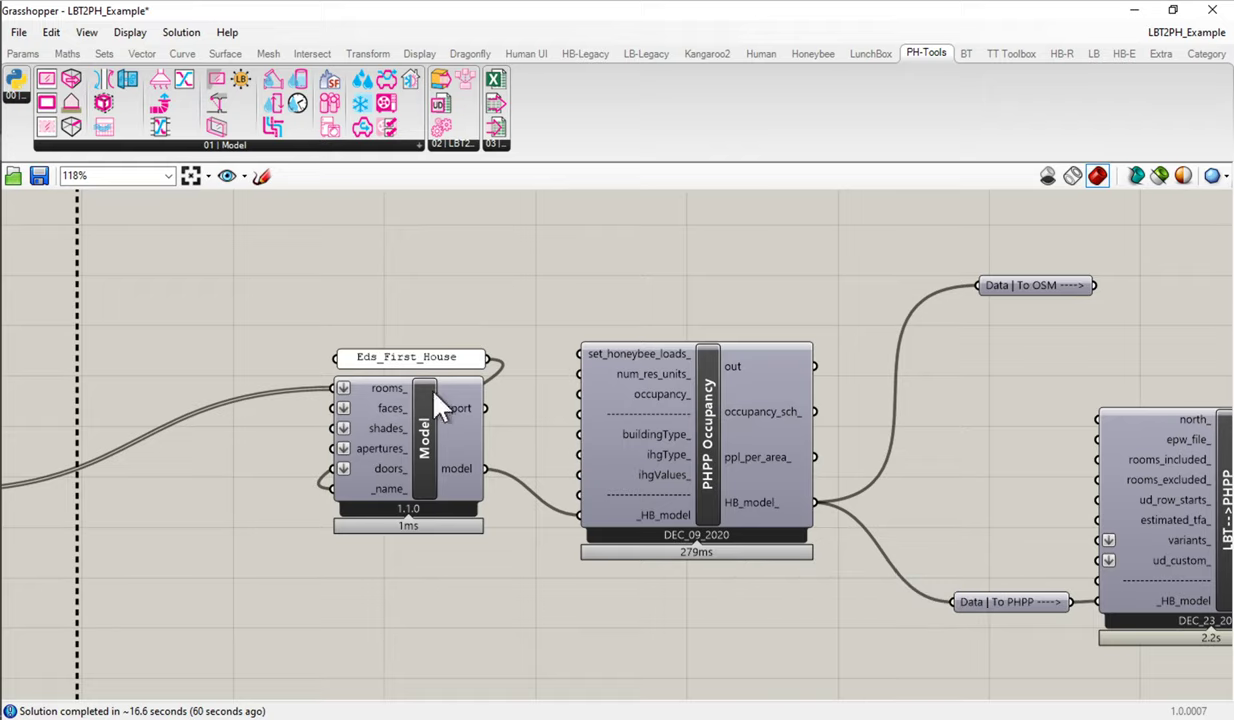
left_click_drag(515, 275, 246, 483)
left_click(474, 400)
Add a panel containing 3 beside PHPP Occupancy and wire it into the num_res_units_ input.
double_click(474, 388)
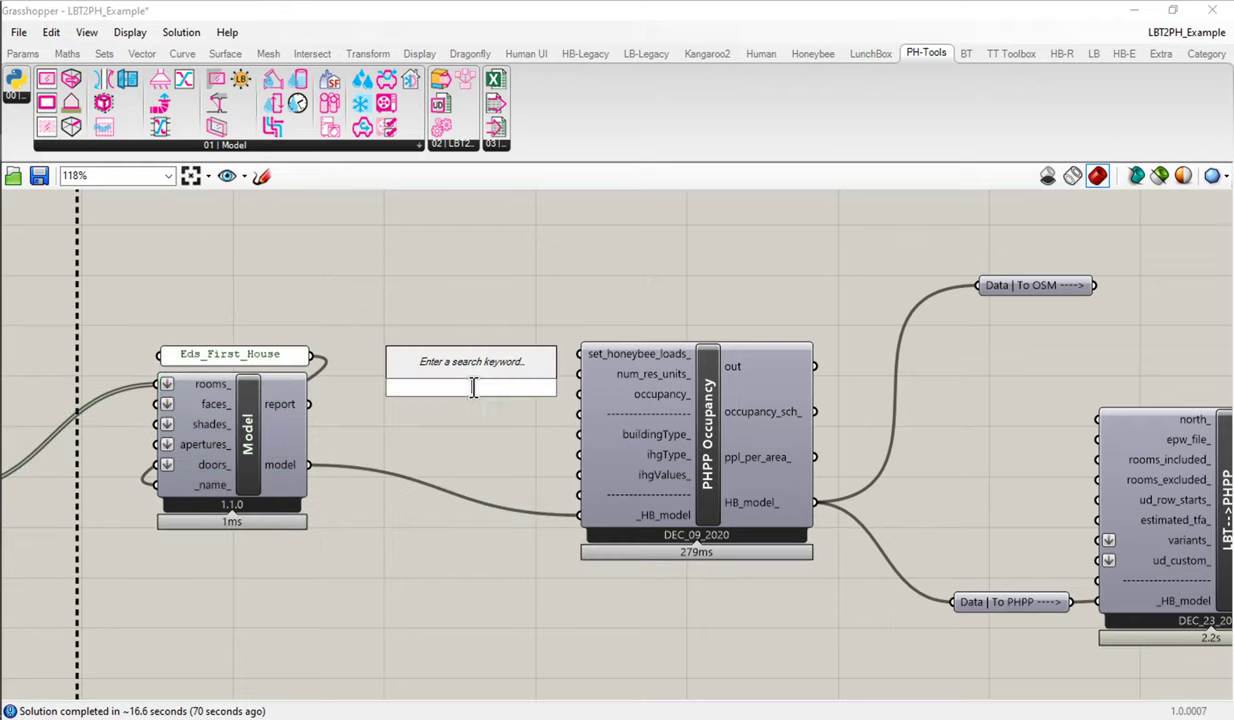
type("\"")
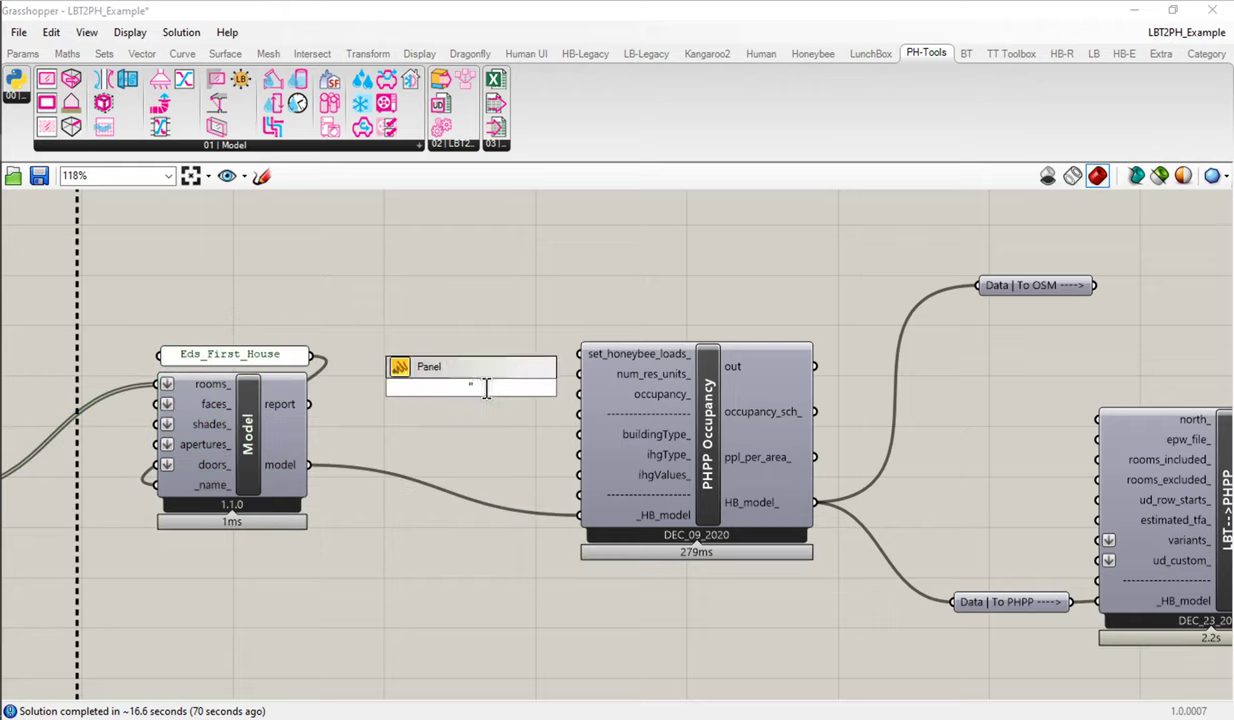
type("3")
key("Return")
left_click_drag(489, 392, 593, 387)
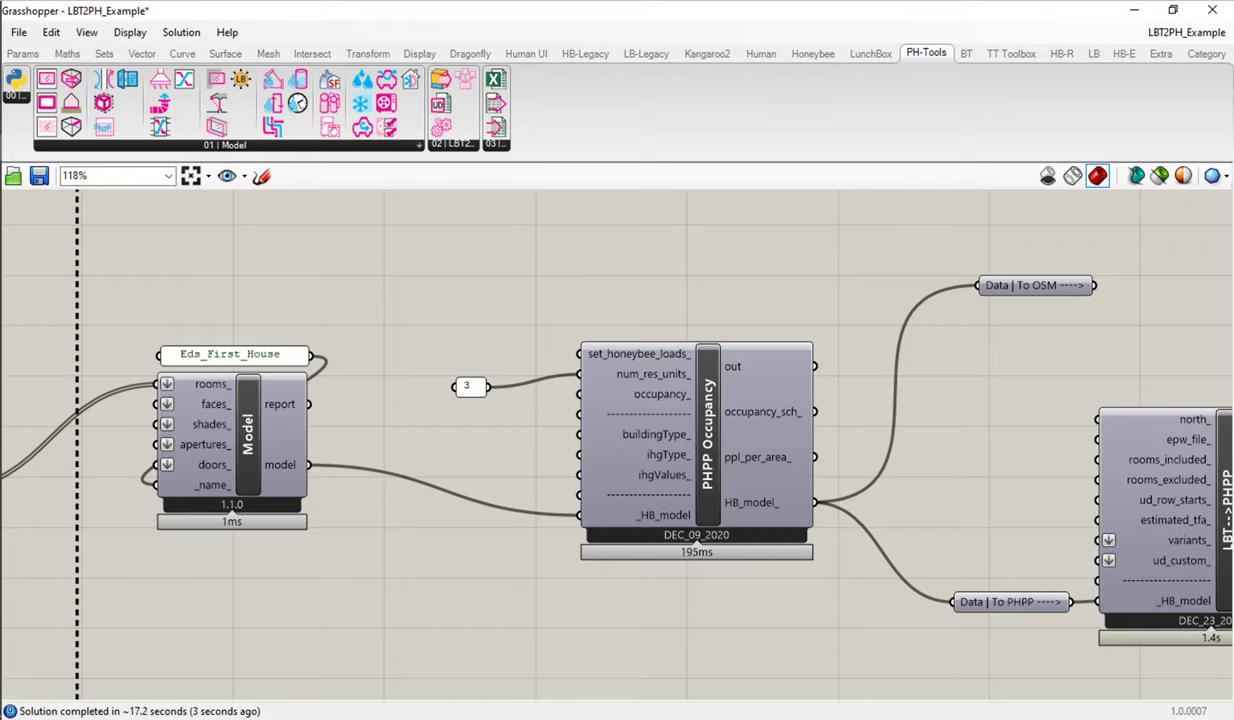
Switch to My_Results.xlsx in Excel and check the dwelling units value and the number of occupants formula on the Verification sheet.
left_click(67, 172)
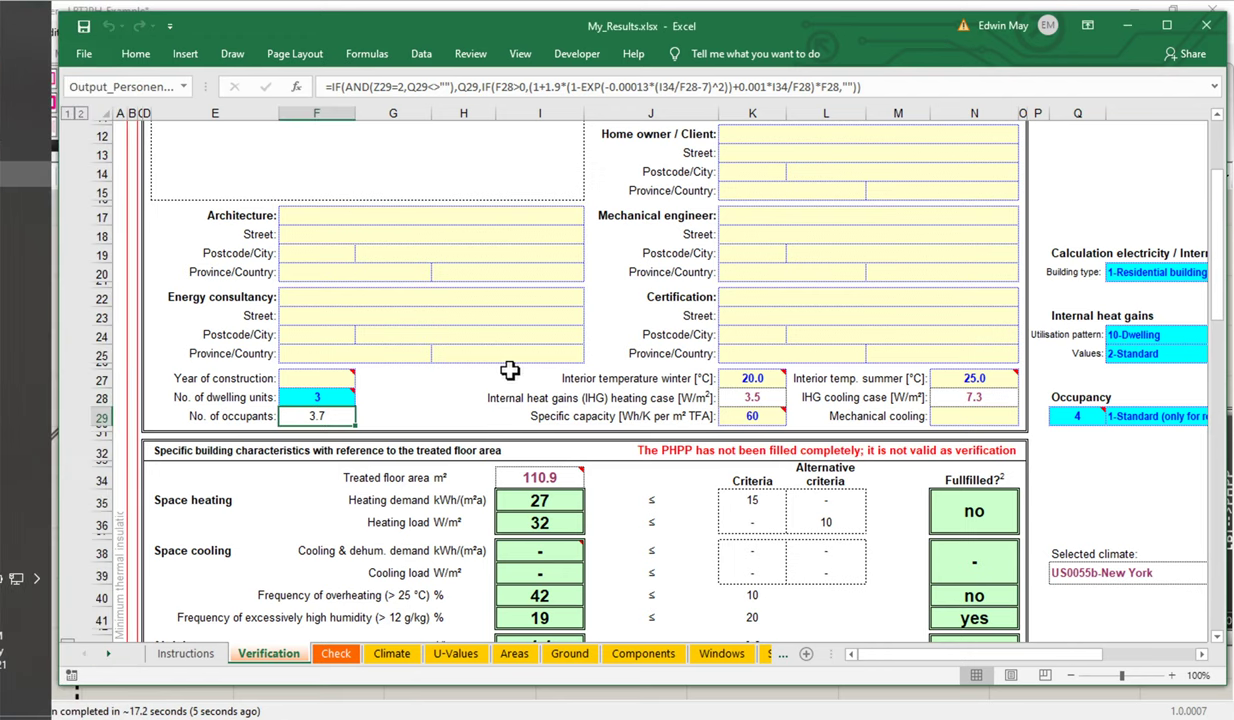
left_click(325, 396)
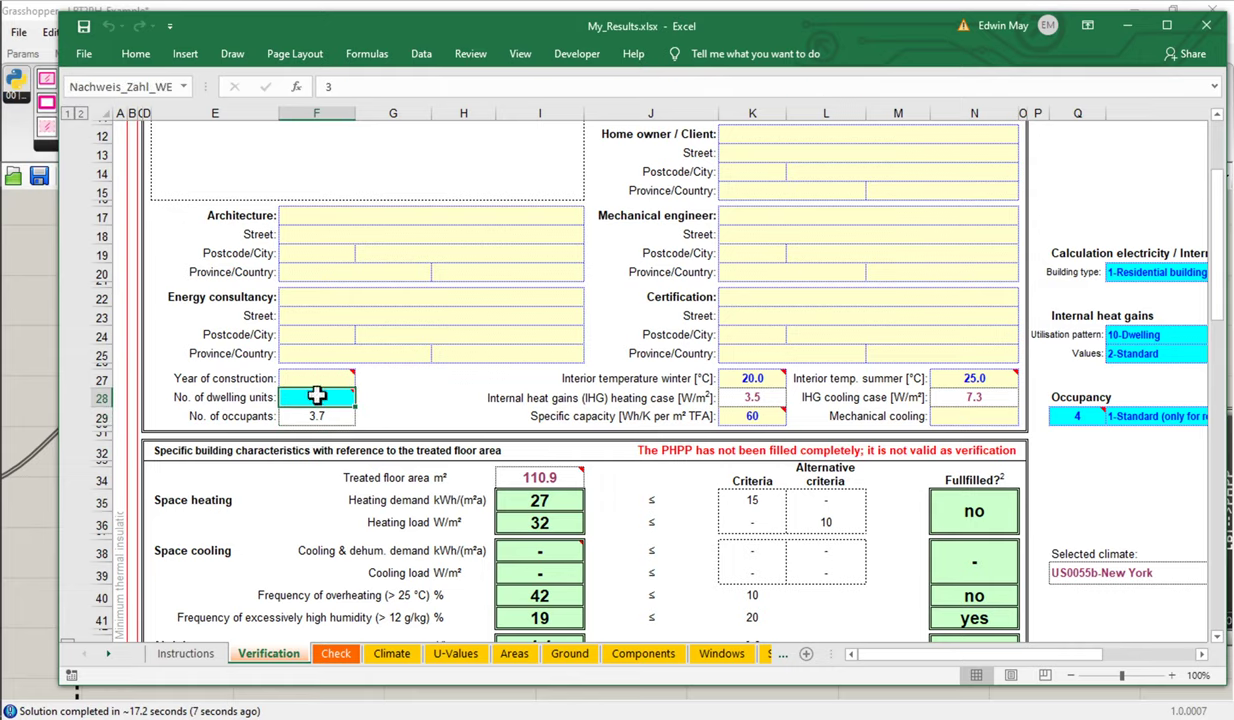
left_click(344, 413)
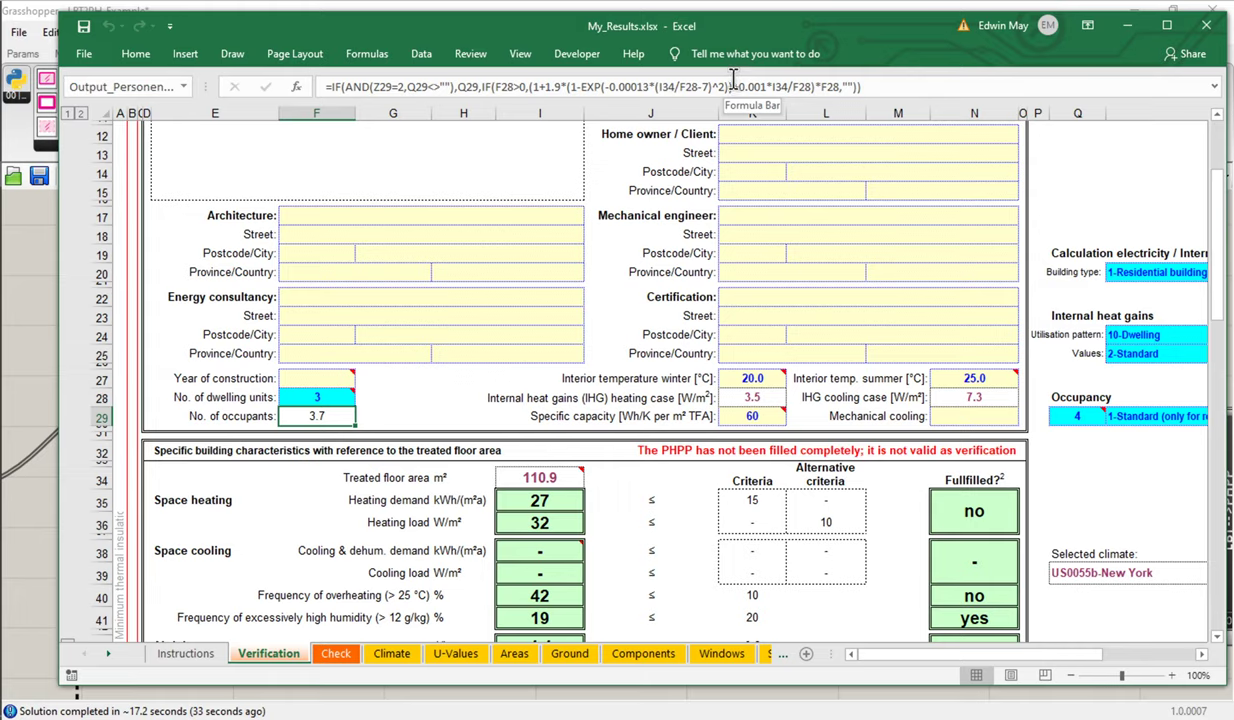
mouse_move(308, 398)
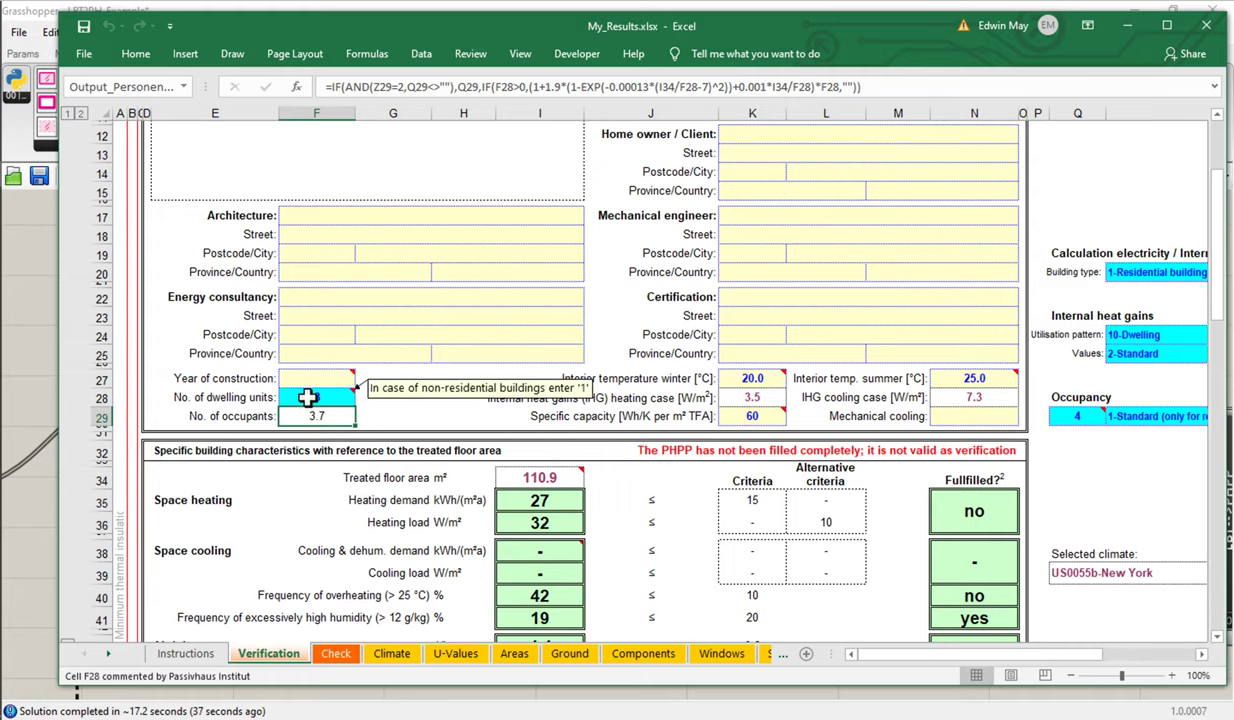
left_click(308, 398)
type("3")
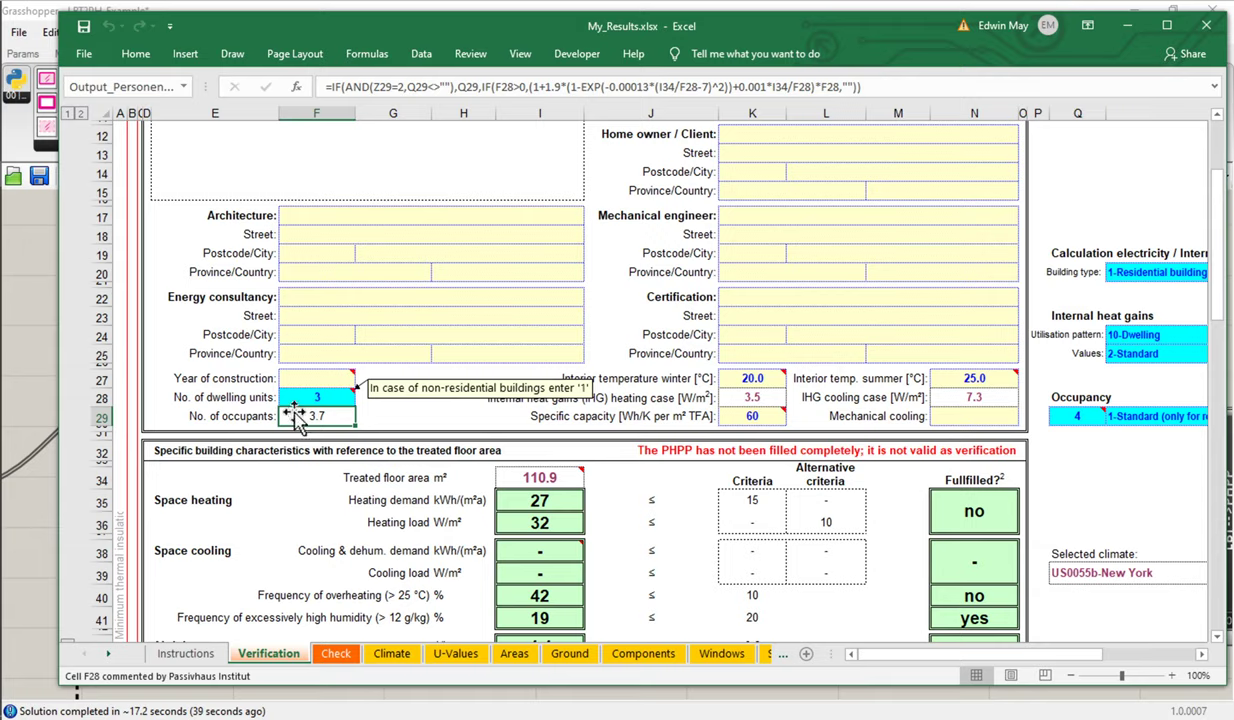
key("Return")
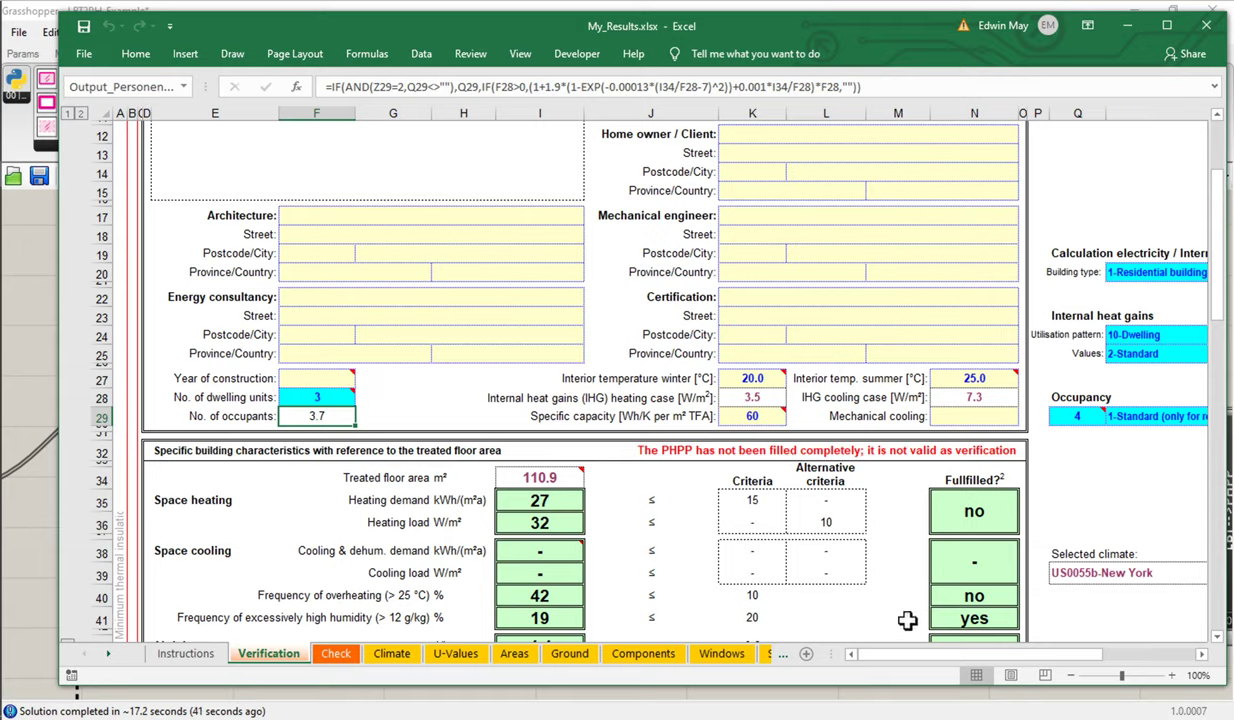
Review the Building type options beside the internal heat gains and occupancy fields, and switch back to Grasshopper.
left_click_drag(1035, 660, 1068, 660)
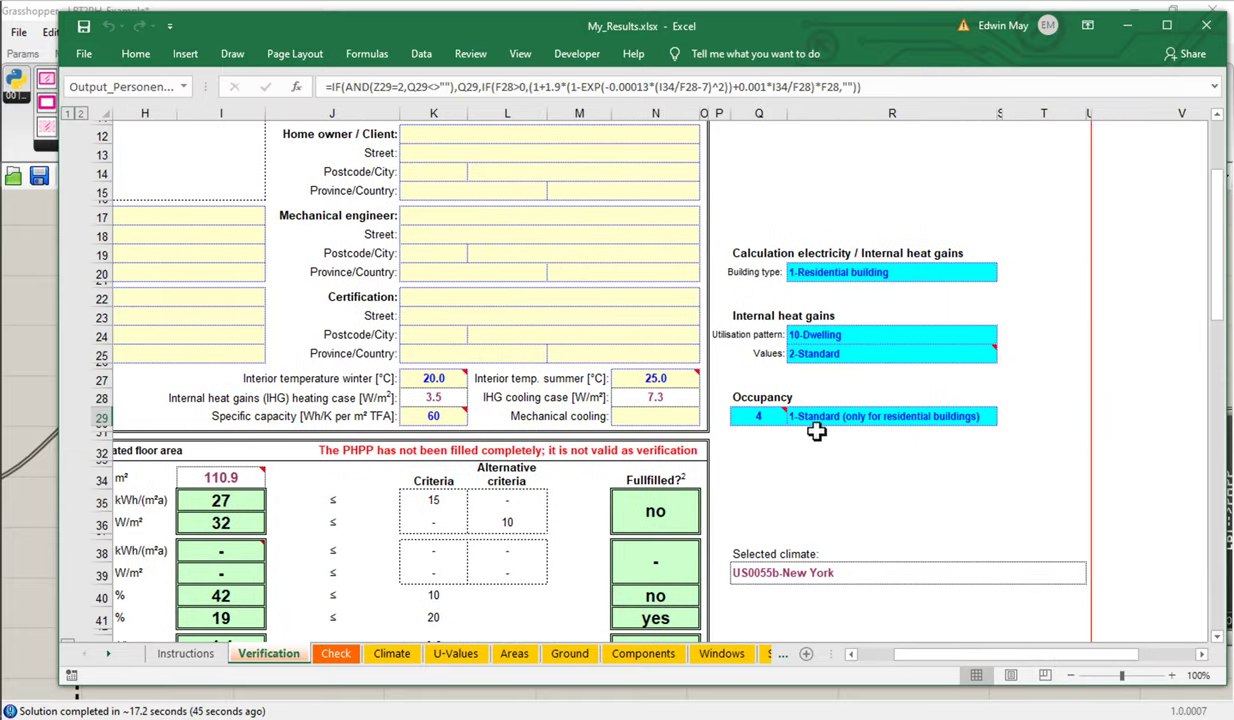
left_click(886, 272)
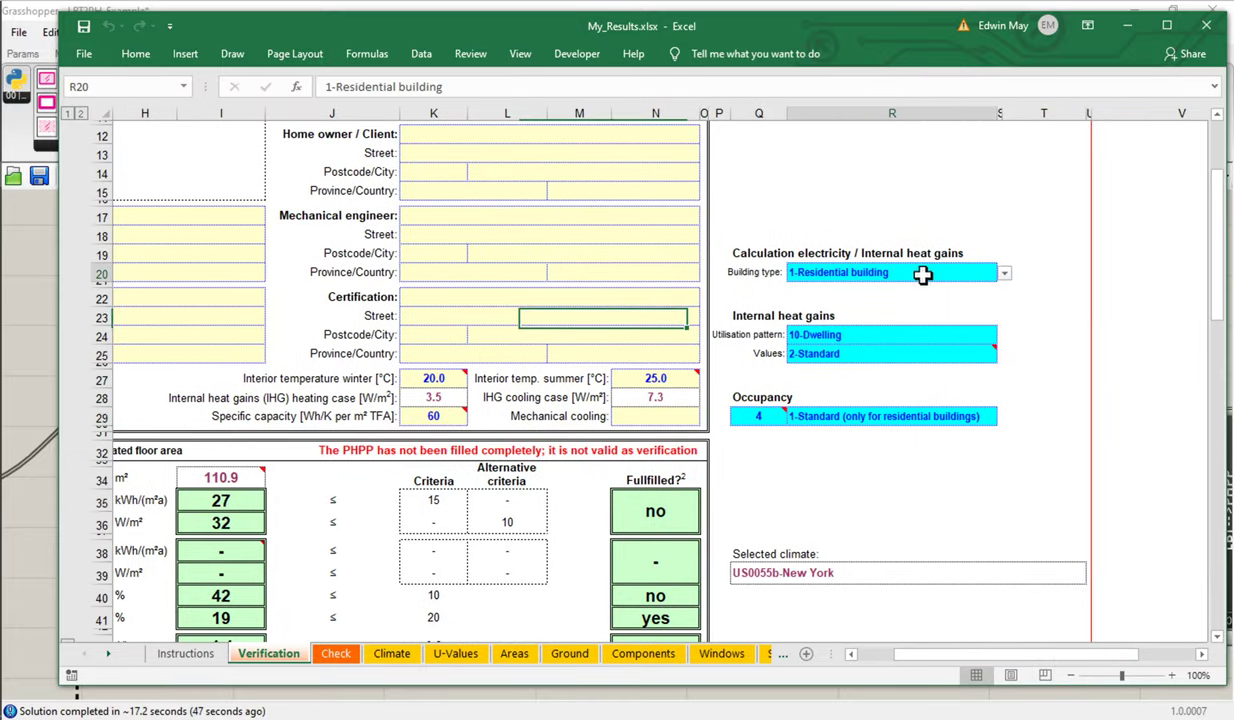
left_click(1005, 273)
key("Escape")
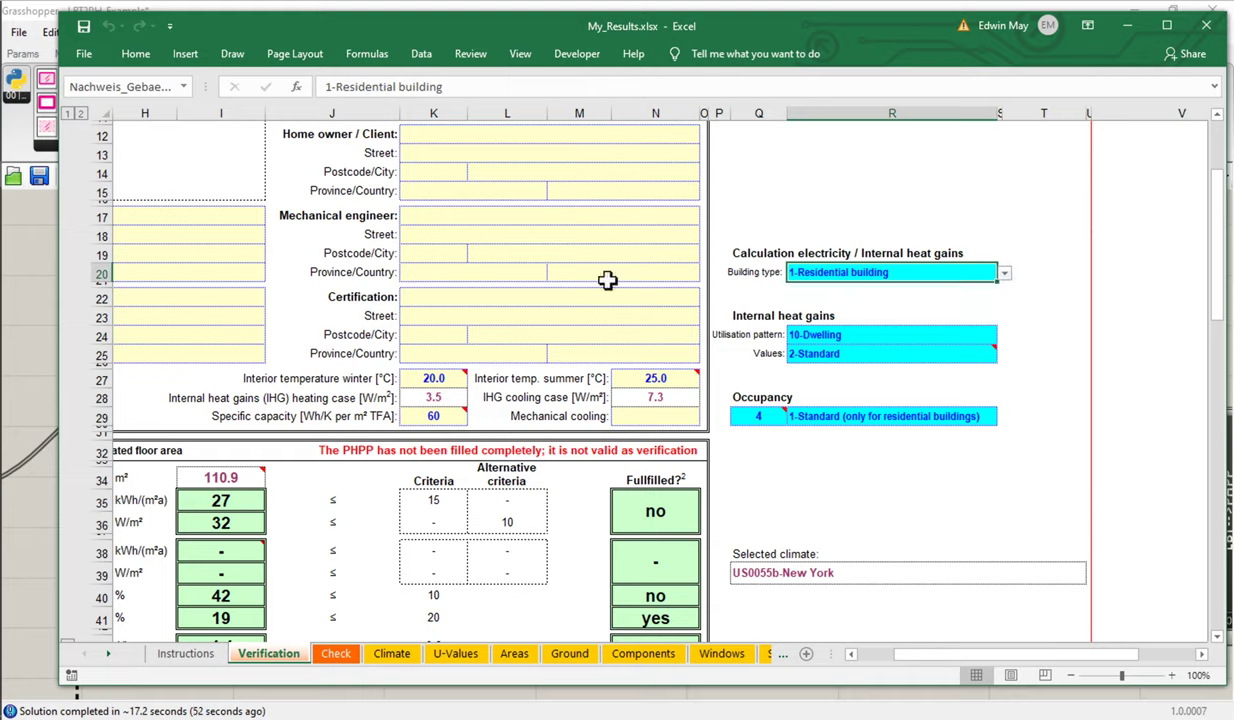
left_click(27, 296)
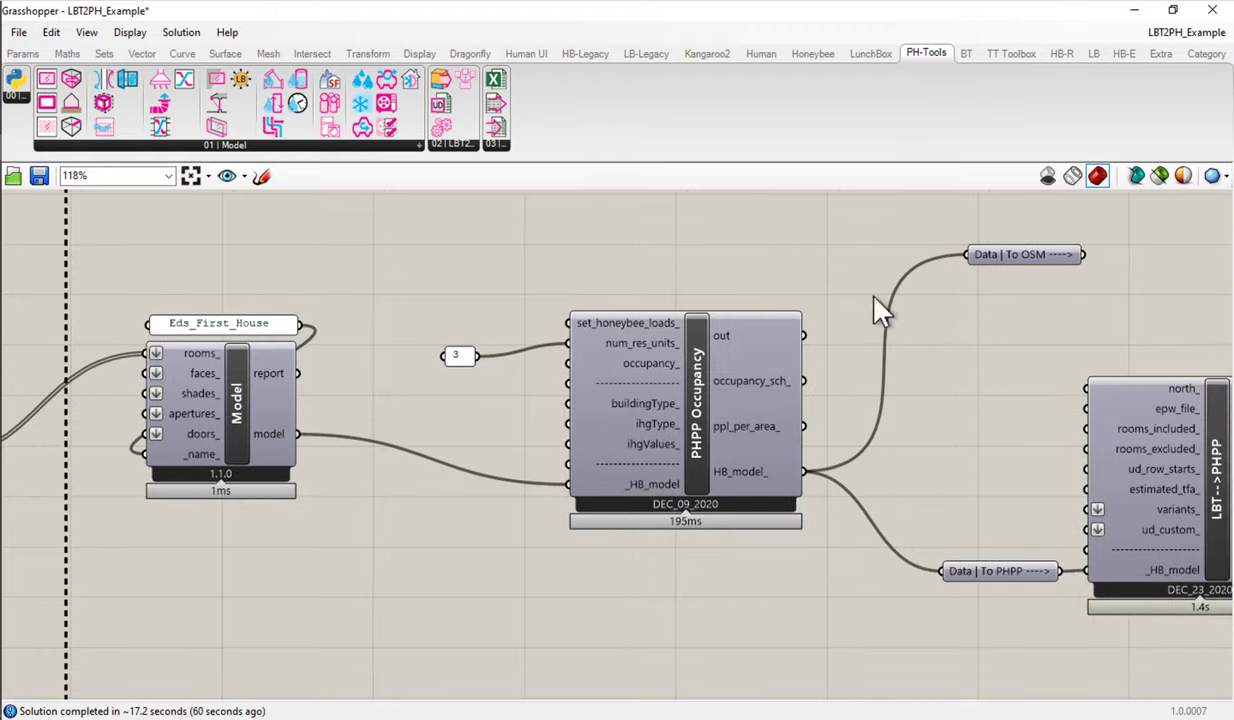
Check the accepted buildingType_ values, add a panel reading "2-Non-Residential Building", and wire it into the buildingType_ input of PHPP Occupancy.
scroll(873, 313, "up", 2)
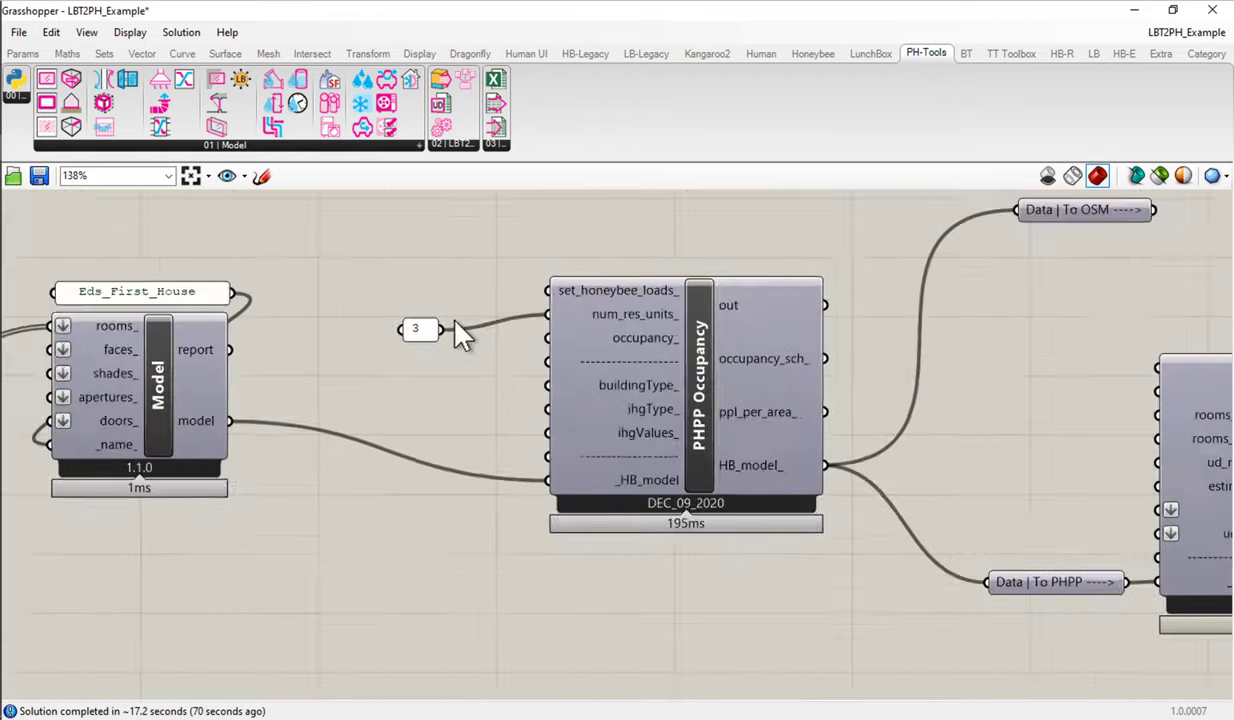
scroll(455, 330, "up", 1)
left_click(440, 316)
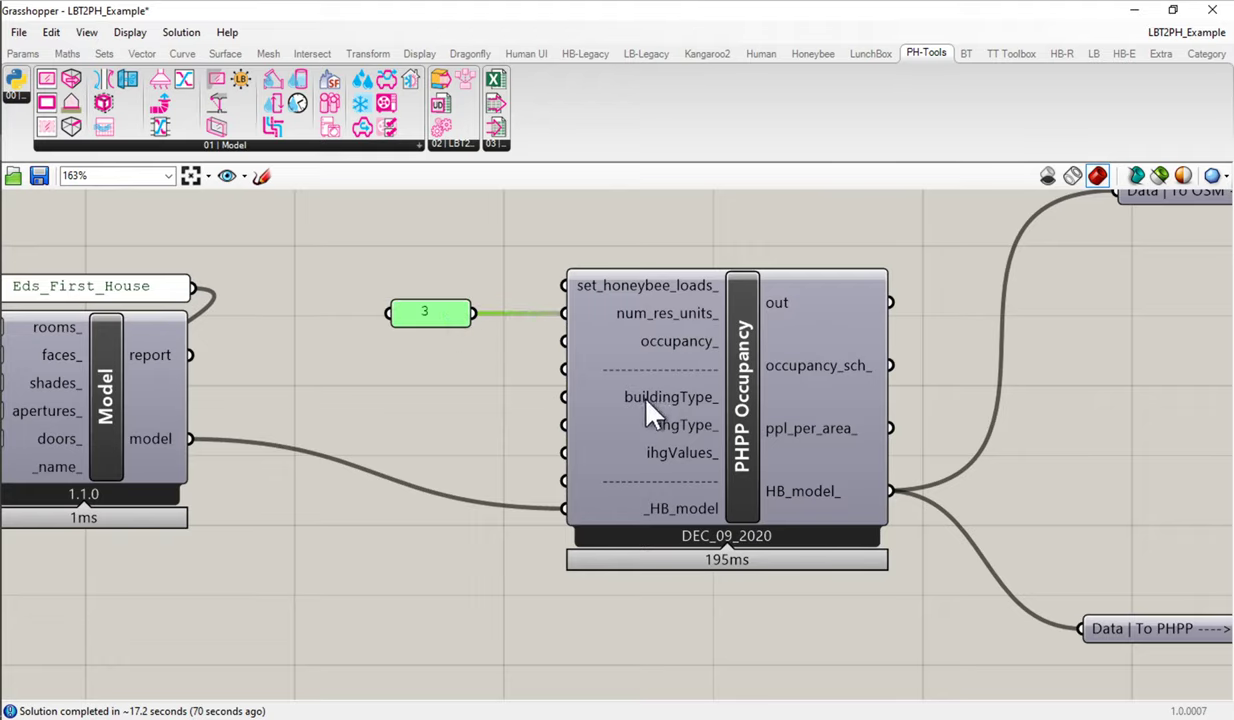
mouse_move(647, 408)
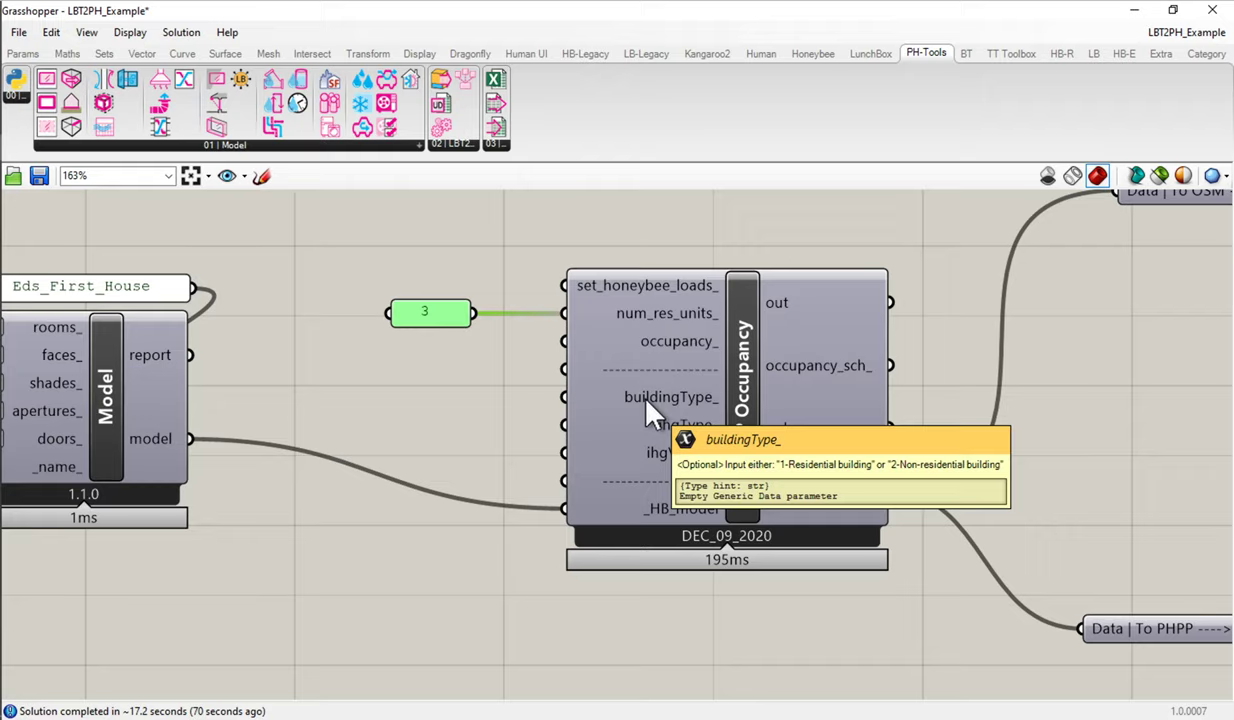
double_click(402, 400)
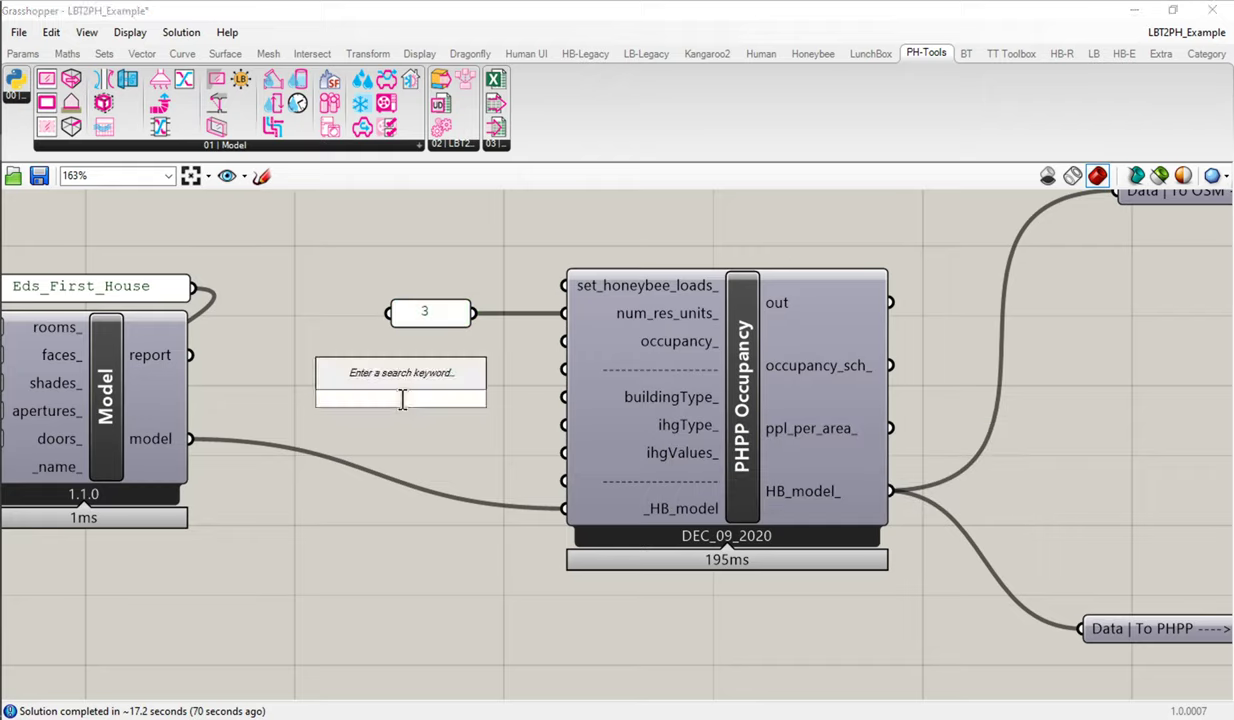
type("\"2-Non-")
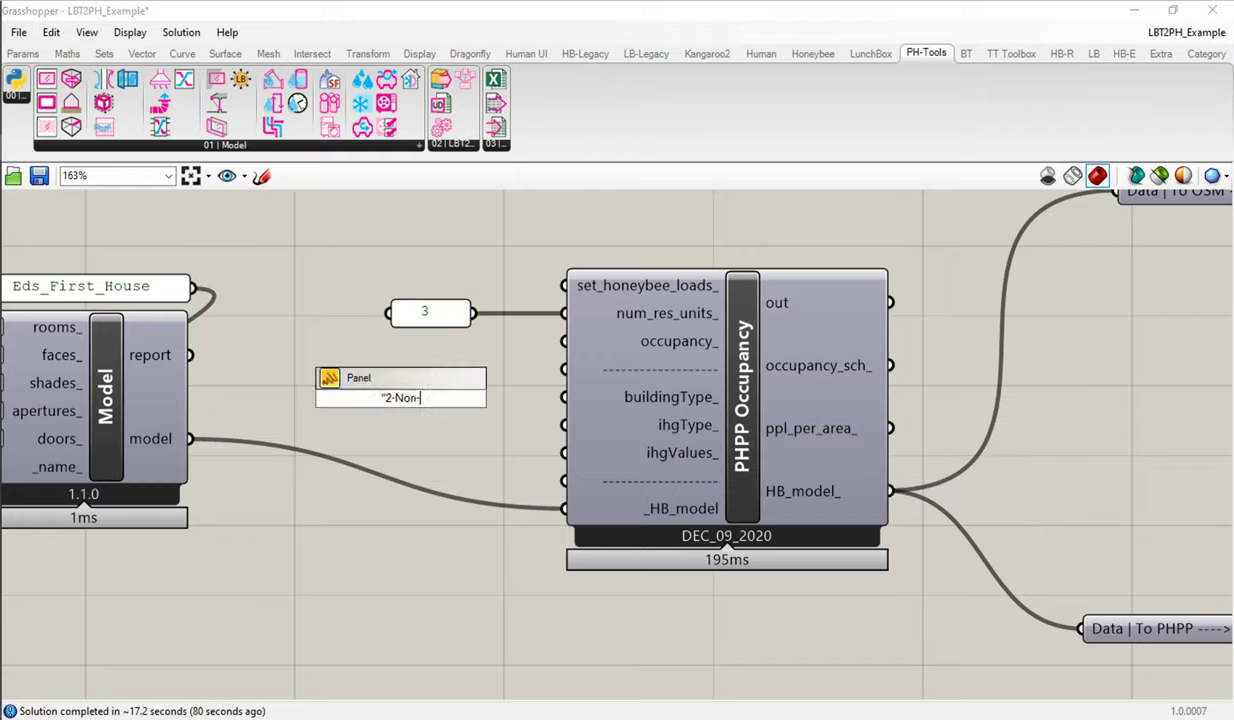
type("Residential Building")
key("Return")
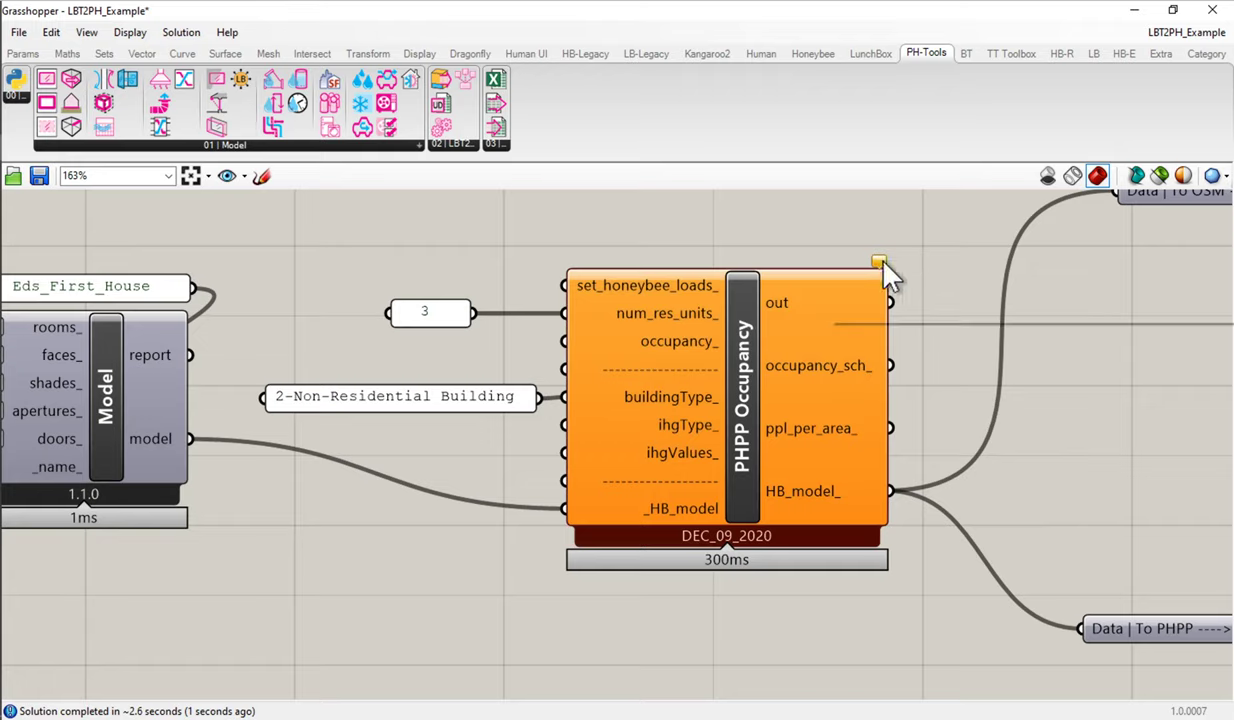
Read the PHPP Occupancy warnings, add a panel containing 7, and wire it into the occupancy_ input.
mouse_move(880, 263)
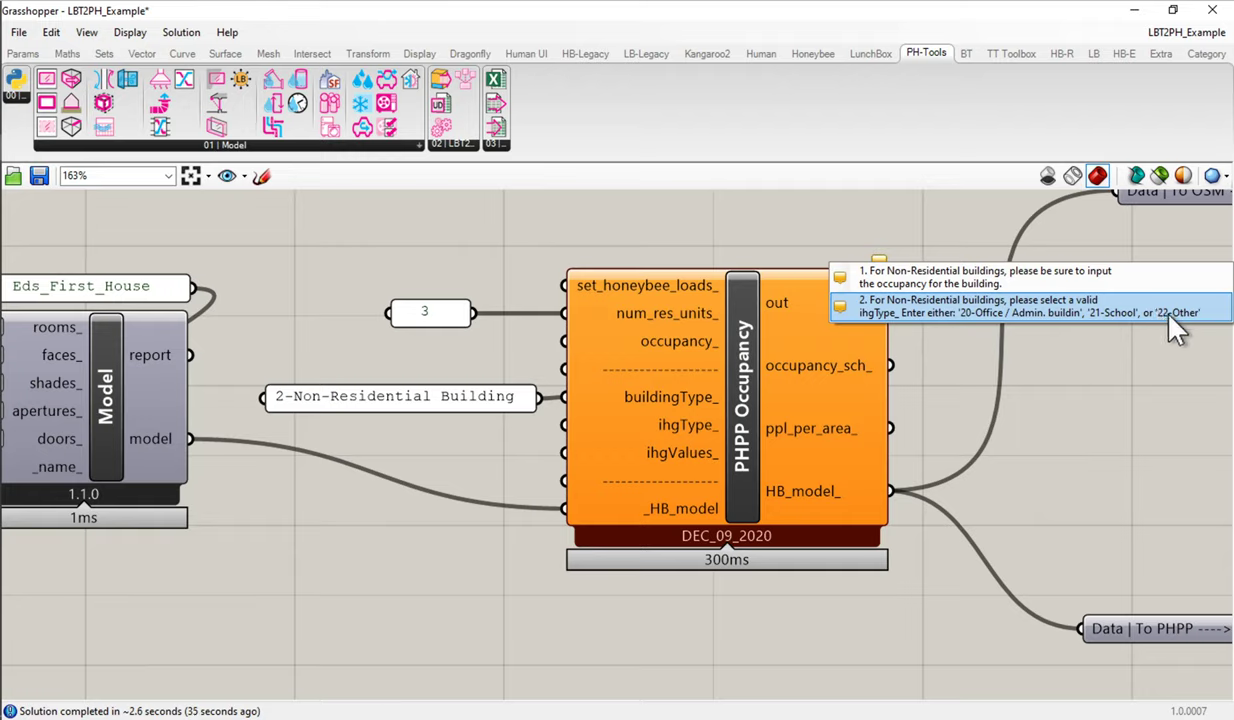
double_click(406, 352)
type("\"")
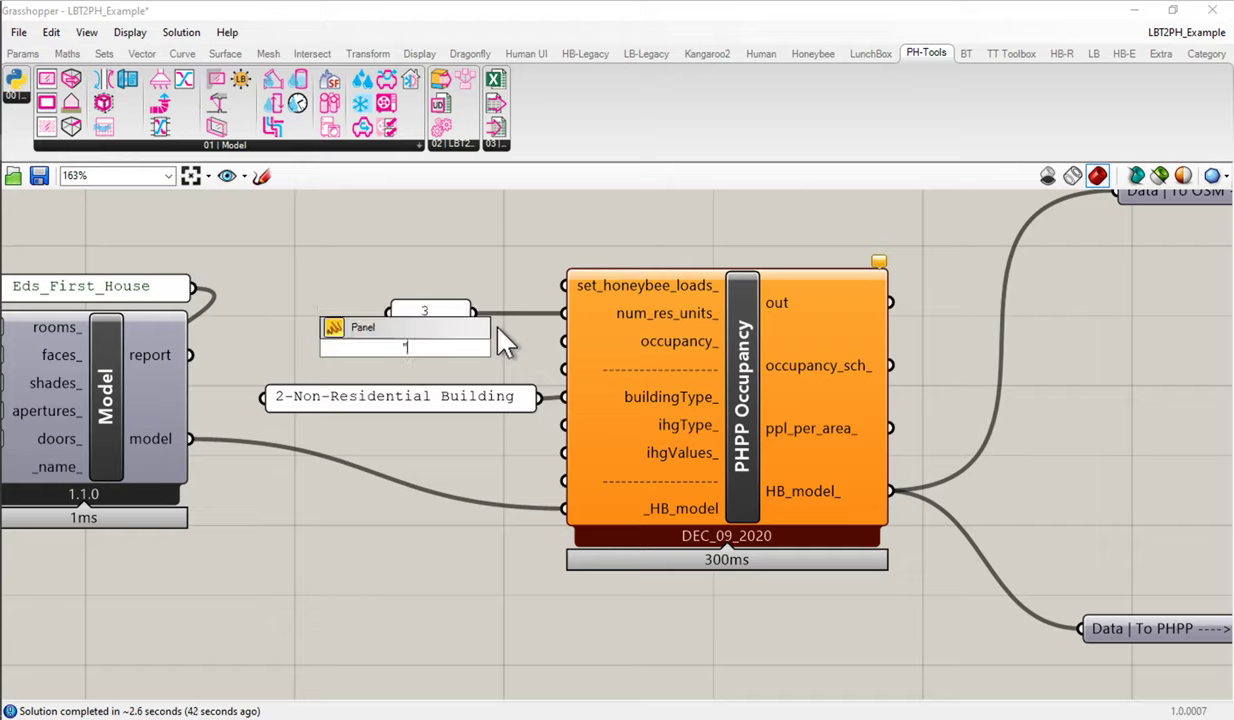
type("7")
key("Return")
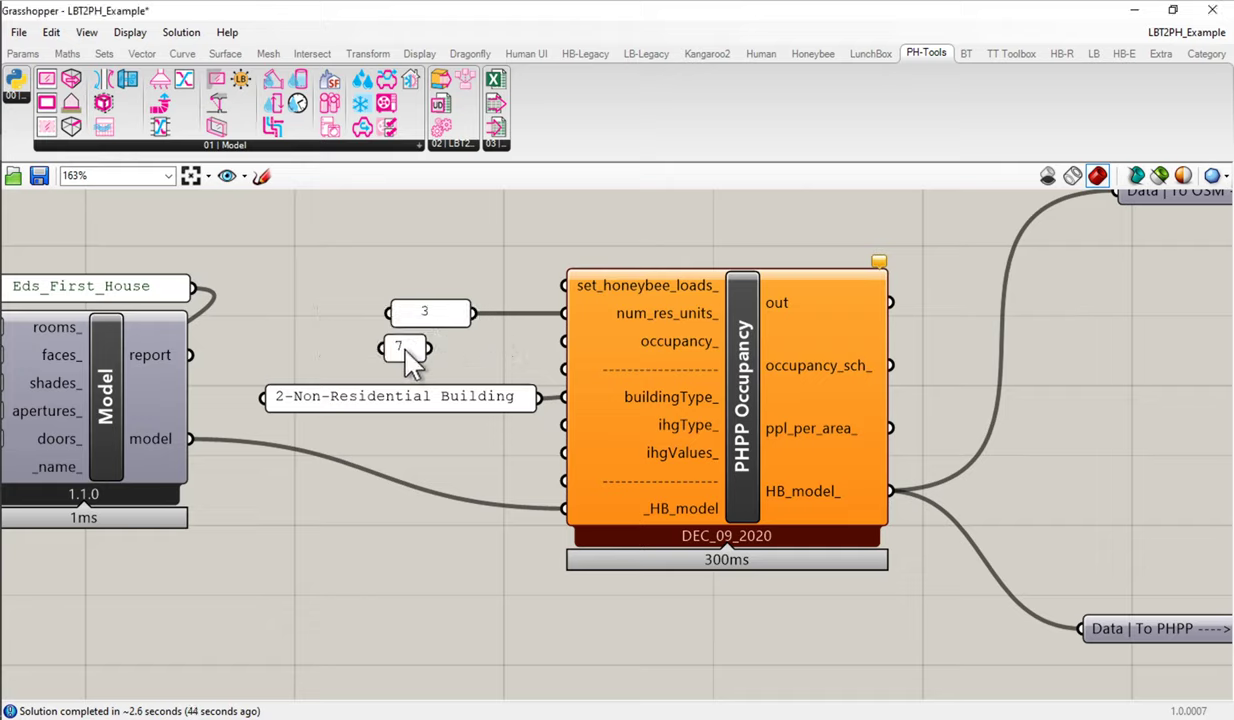
left_click_drag(429, 347, 564, 341)
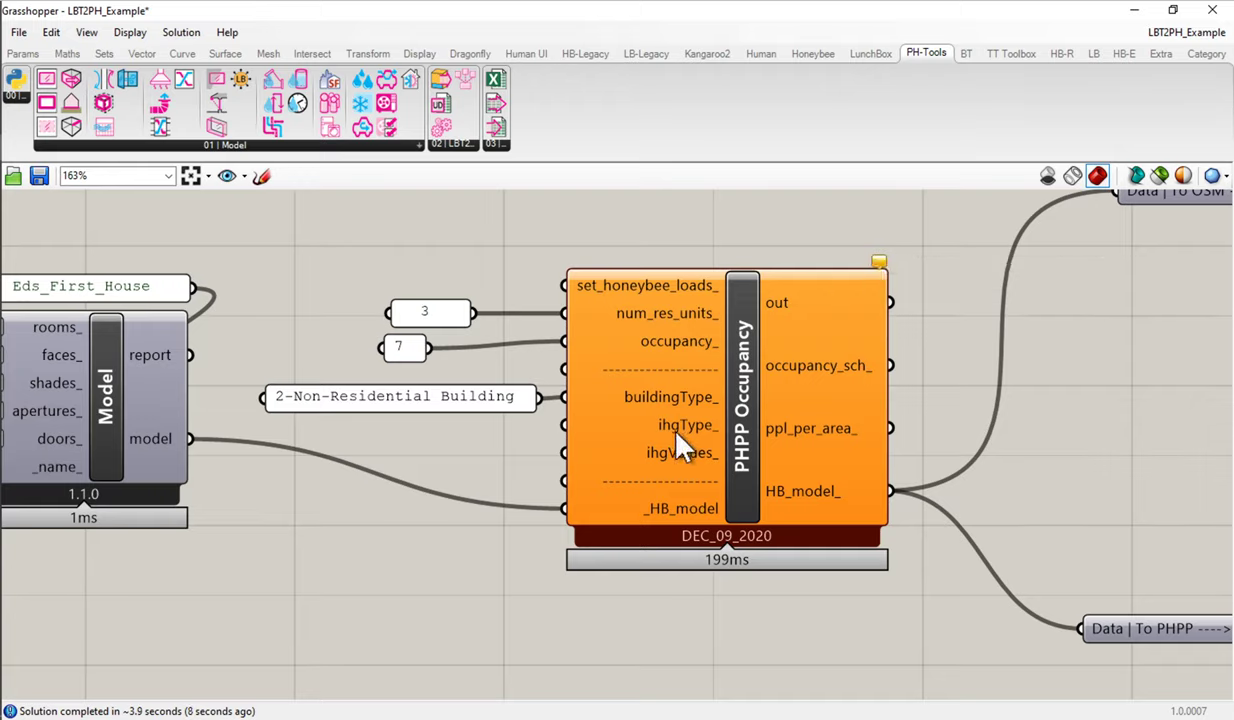
Check the accepted ihgType_ values, add a panel reading "21-School", and wire it into the ihgType_ input of PHPP Occupancy.
mouse_move(676, 437)
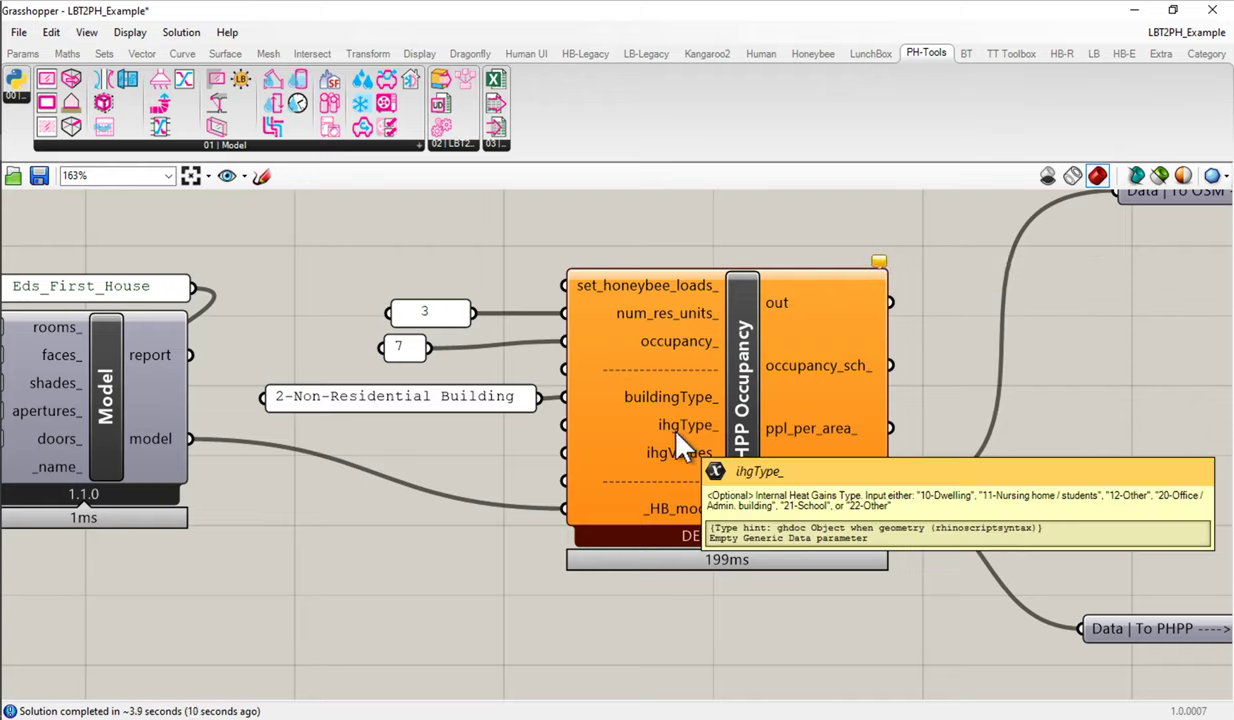
double_click(415, 430)
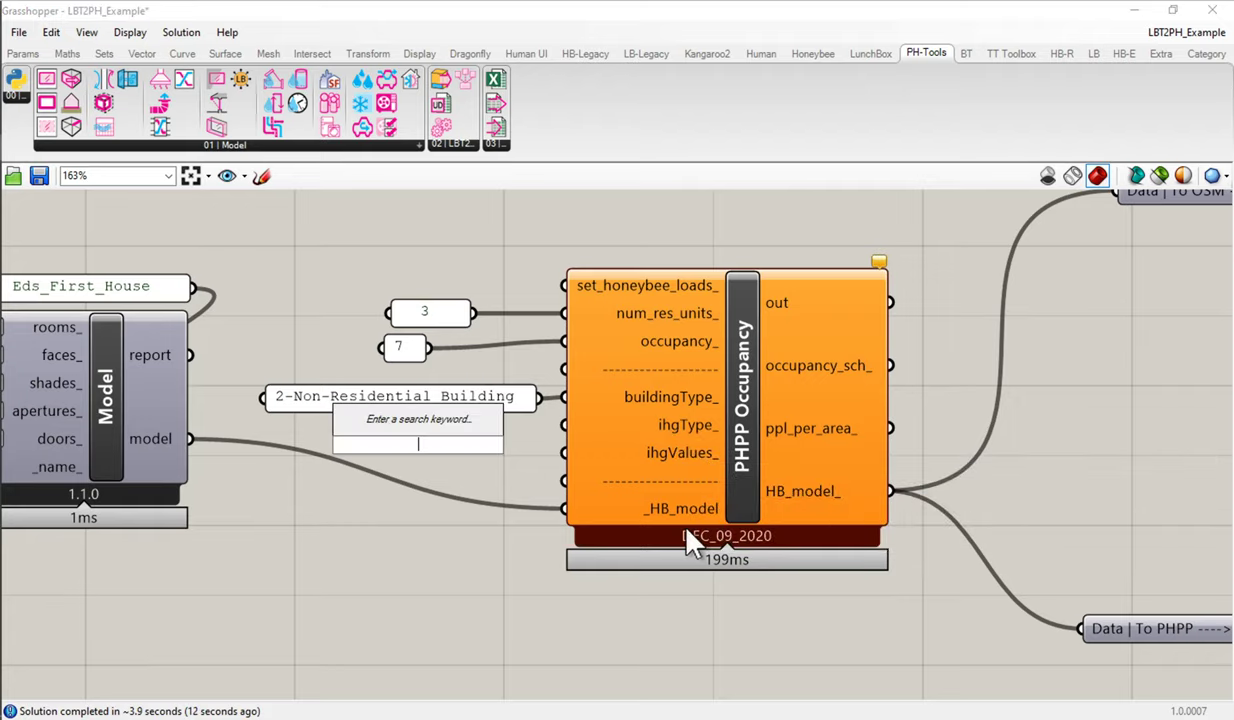
type("\"21-School")
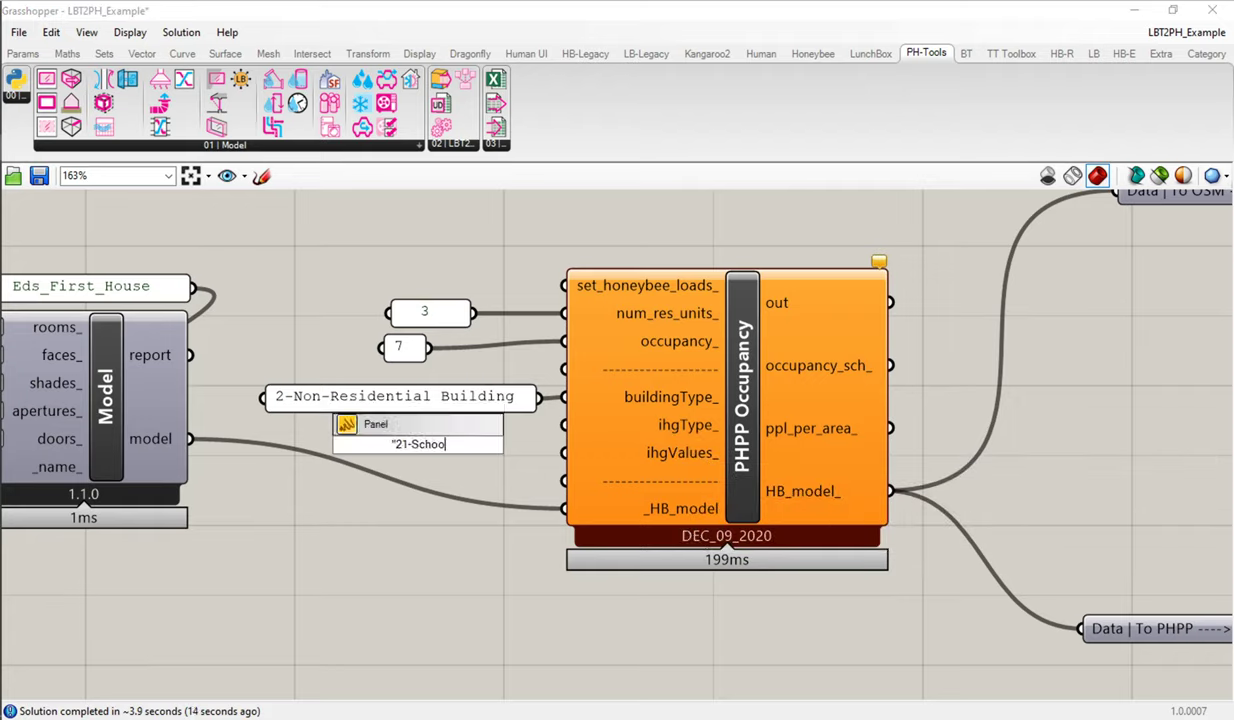
key("Return")
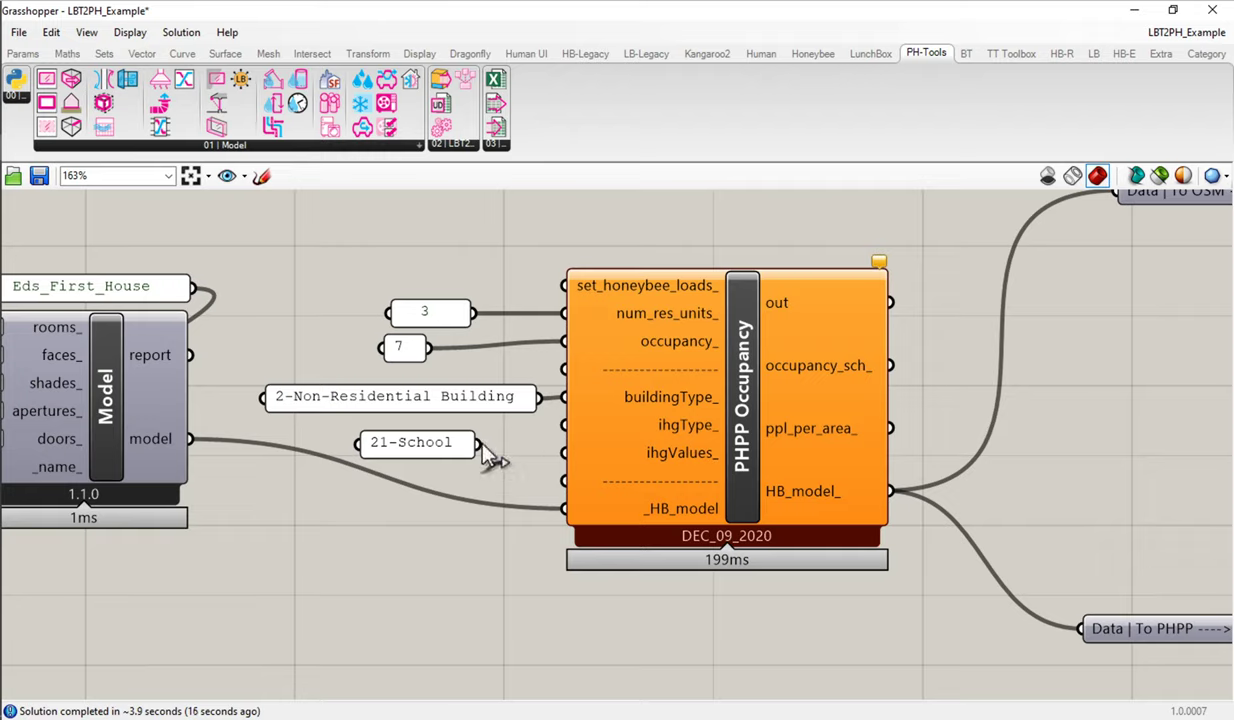
left_click_drag(482, 445, 575, 429)
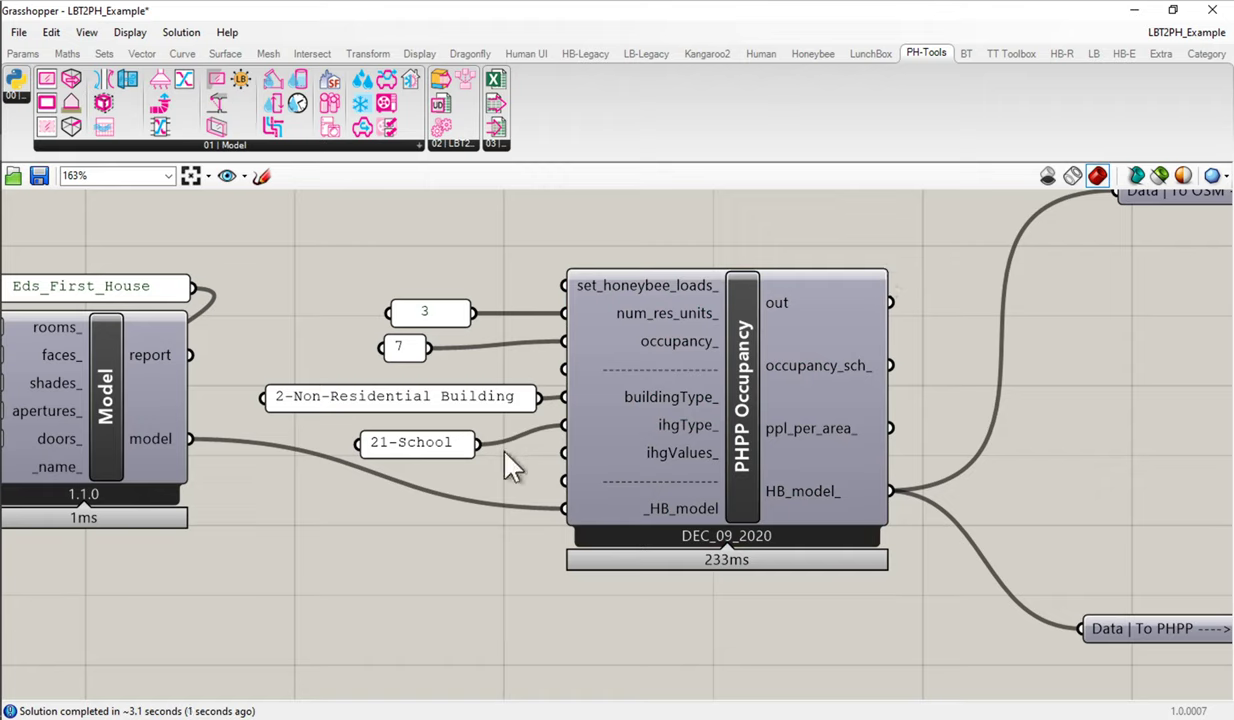
Switch to My_Results.xlsx in Excel, check the building type, utilisation pattern and occupancy fields on the Verification sheet, and return to Grasshopper.
mouse_move(5, 94)
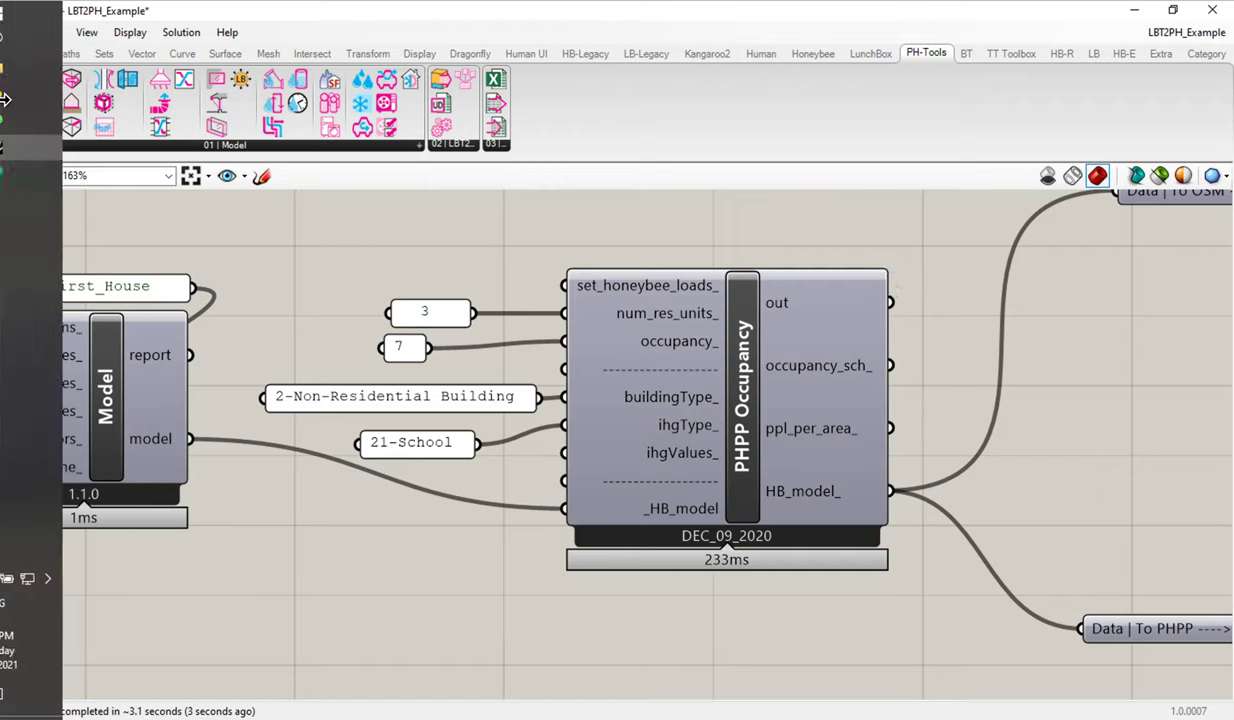
left_click(65, 176)
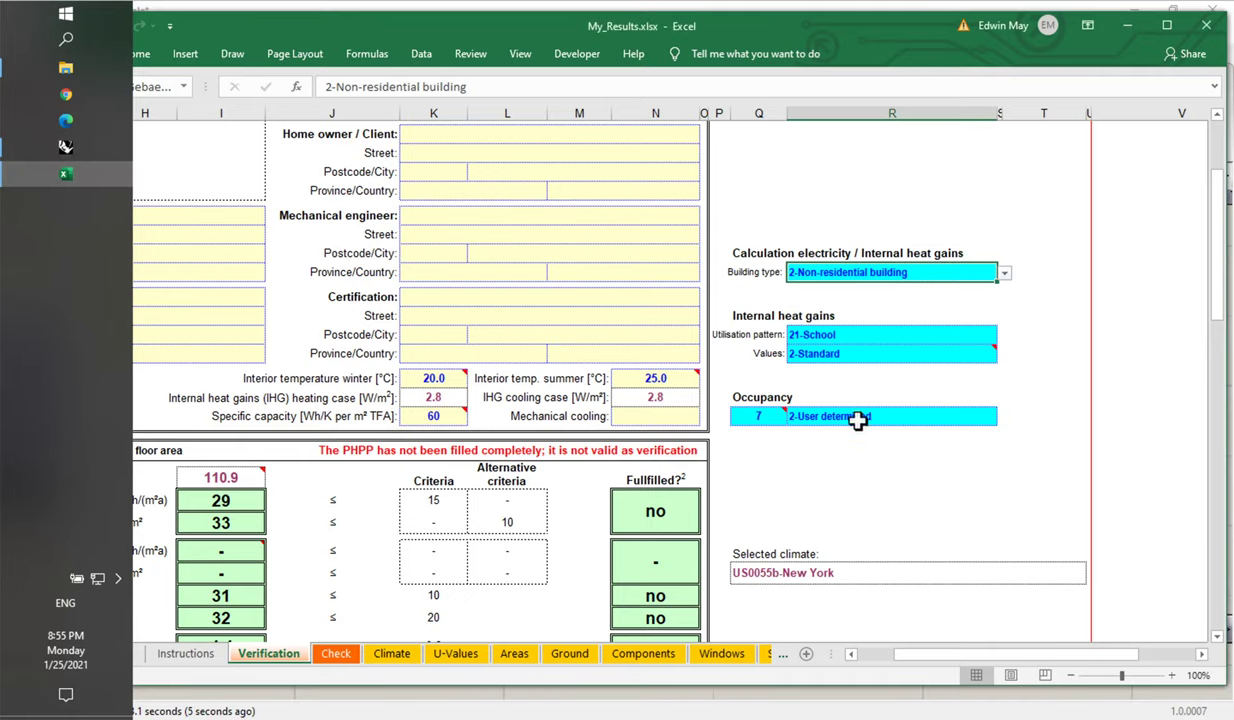
left_click(899, 276)
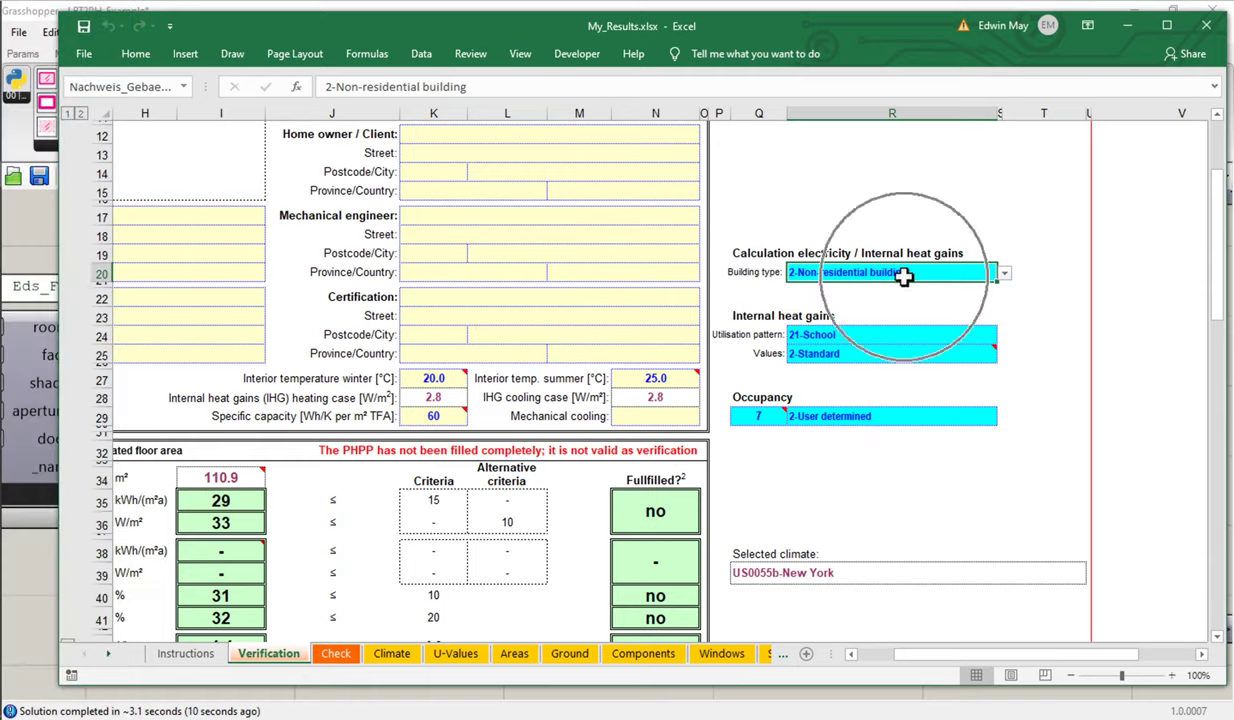
left_click(854, 339)
left_click(854, 339)
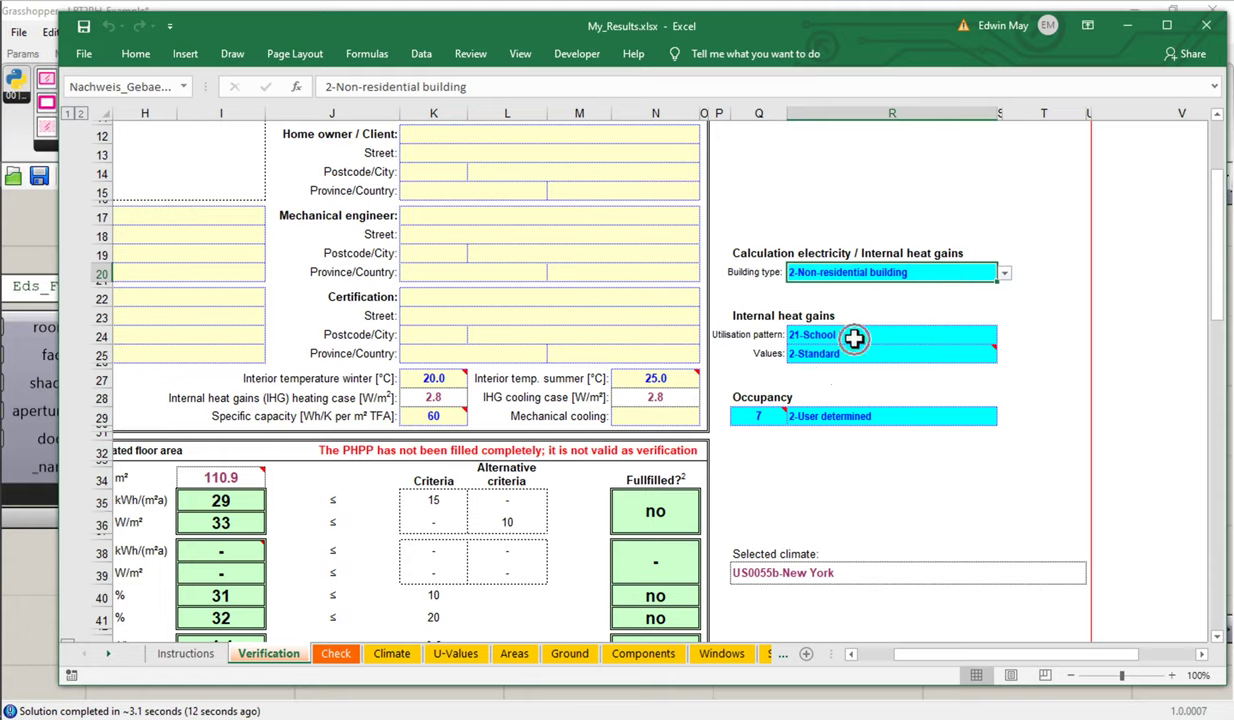
left_click(857, 416)
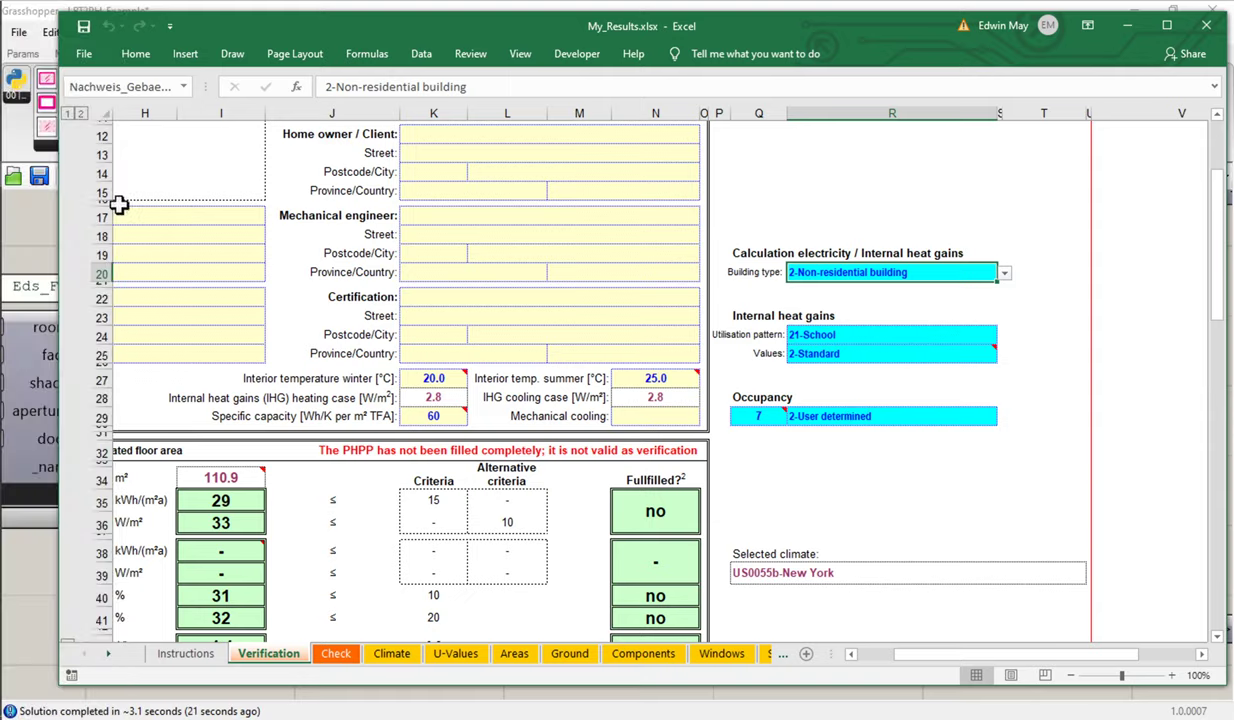
key("alt+Tab")
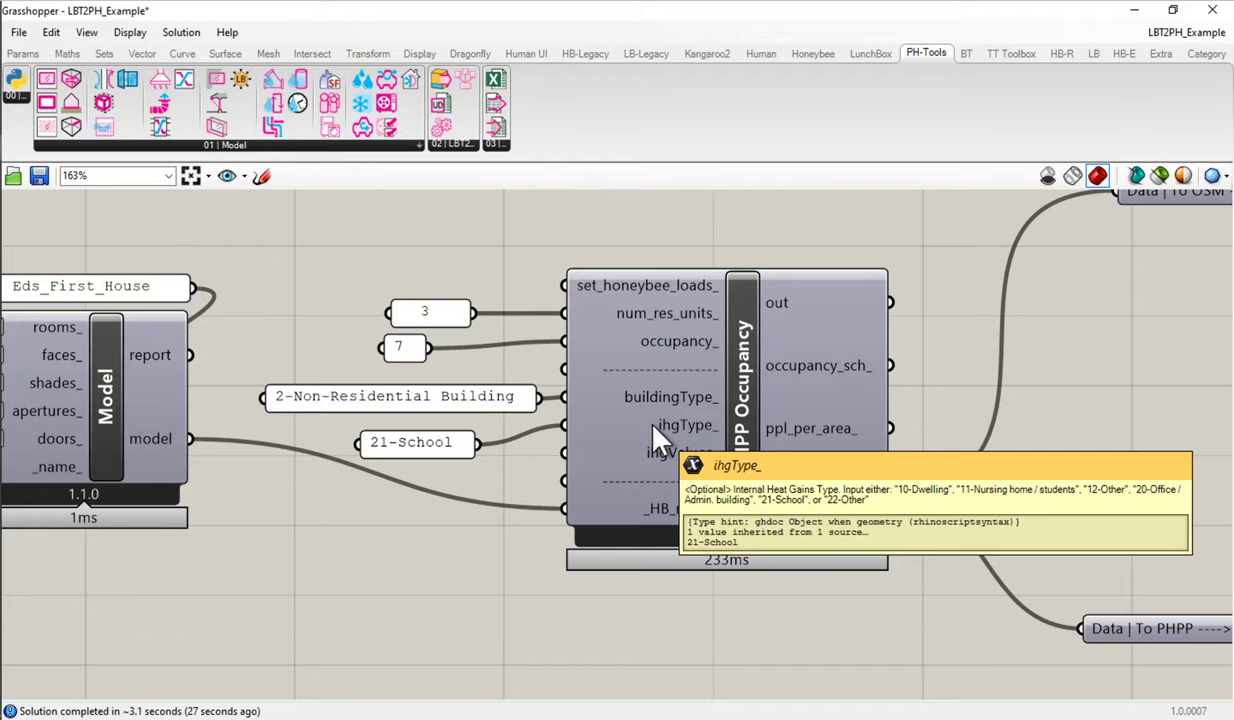
Change the text of the panel feeding ihgType_ to 21.
double_click(433, 430)
left_click(416, 350)
left_click_drag(416, 350, 325, 328)
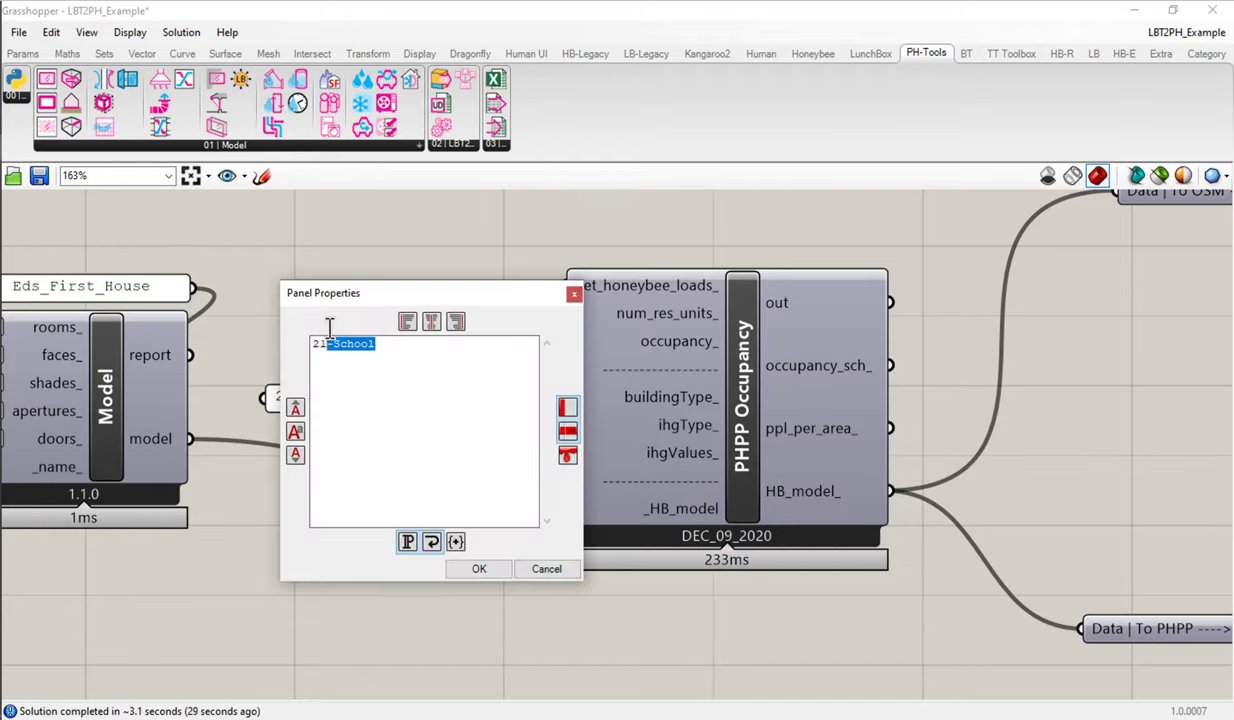
type("21")
left_click(479, 568)
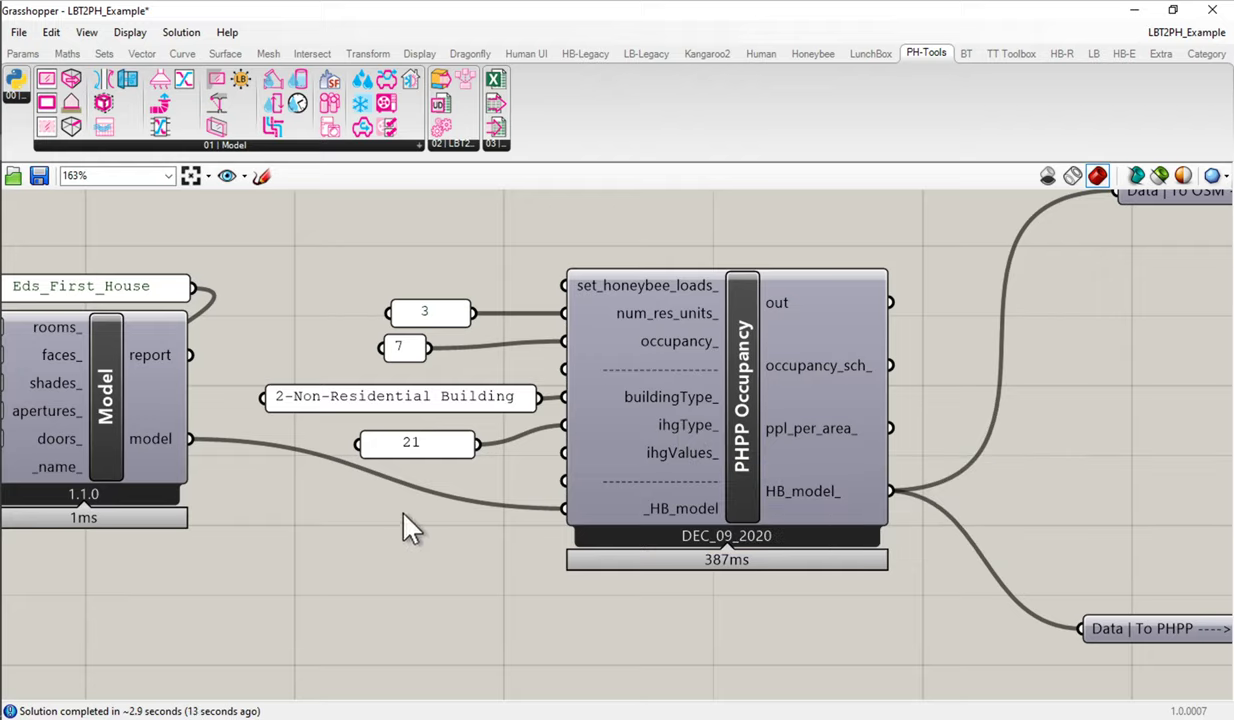
Delete all four panels feeding the num_res_units_, occupancy_, buildingType_ and ihgType_ inputs of PHPP Occupancy.
left_click_drag(485, 245, 380, 495)
type("se")
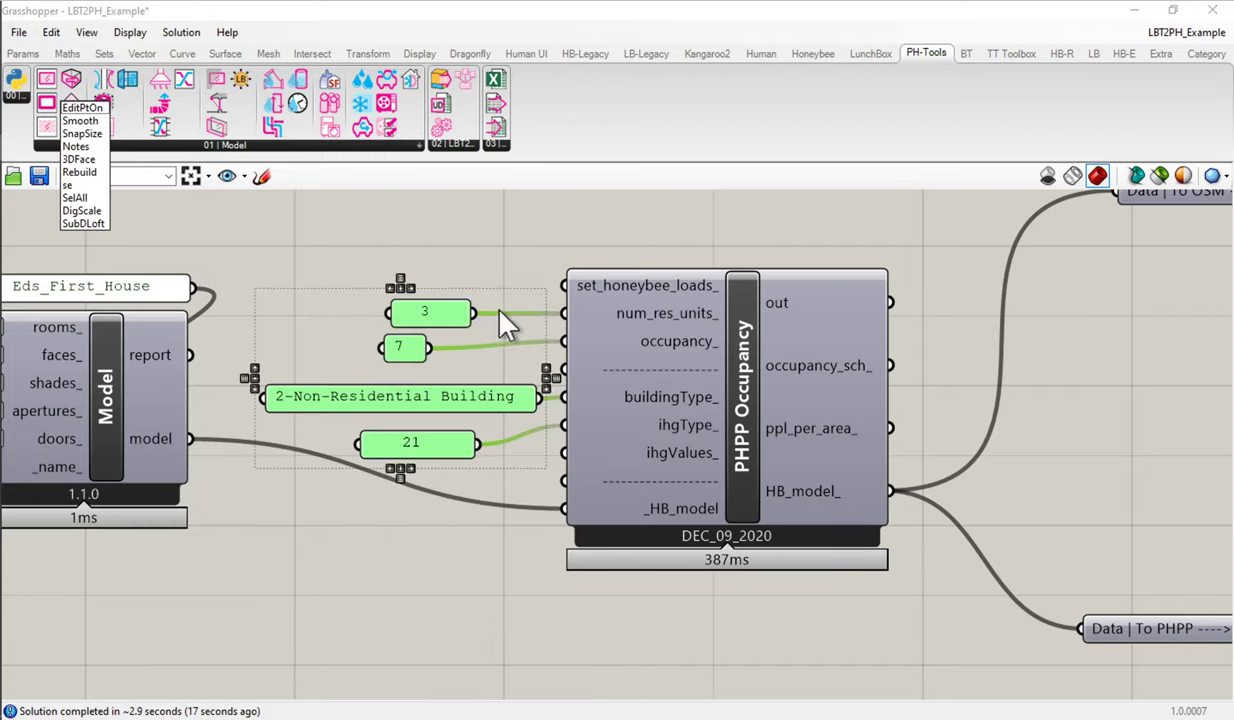
left_click(480, 262)
left_click_drag(505, 245, 391, 424)
type("co")
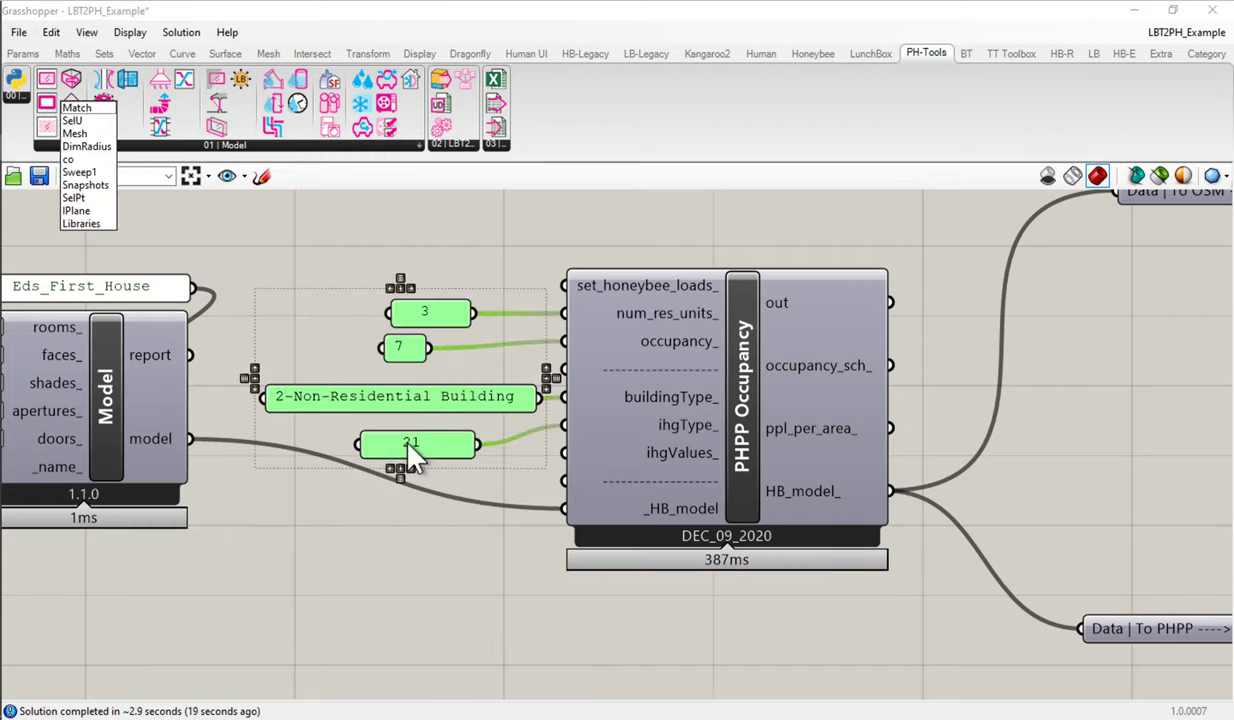
right_click(429, 320)
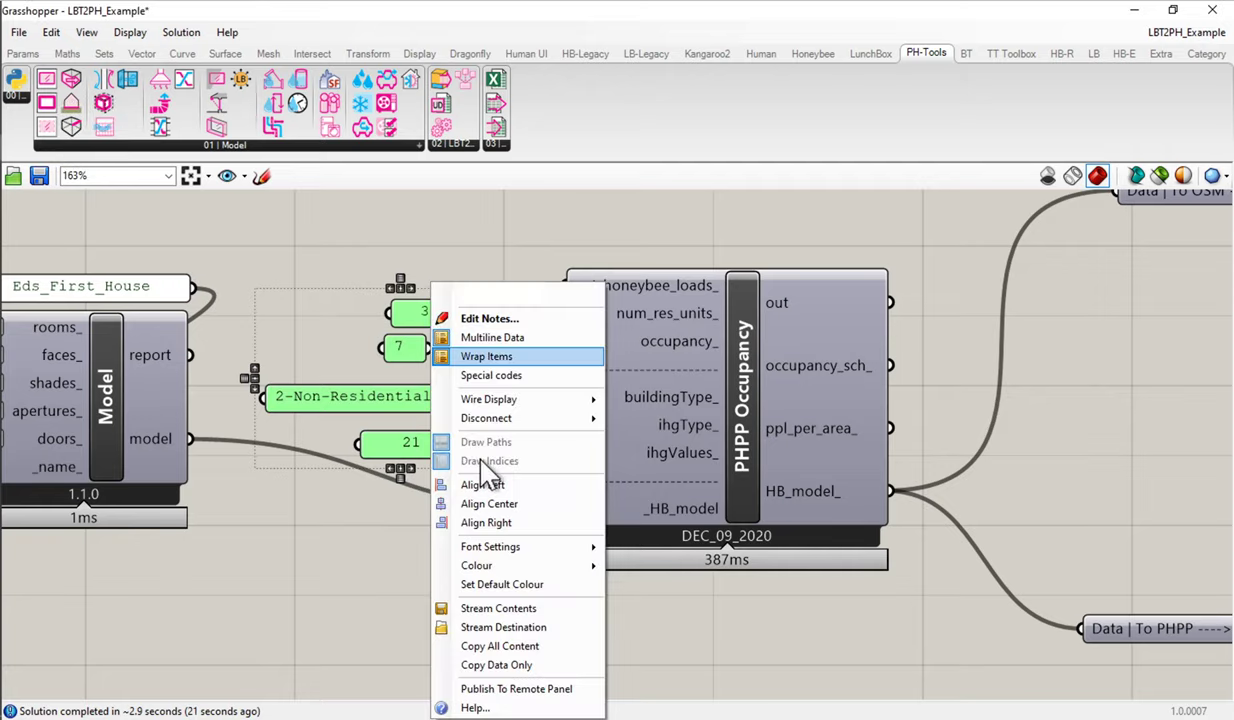
left_click(521, 201)
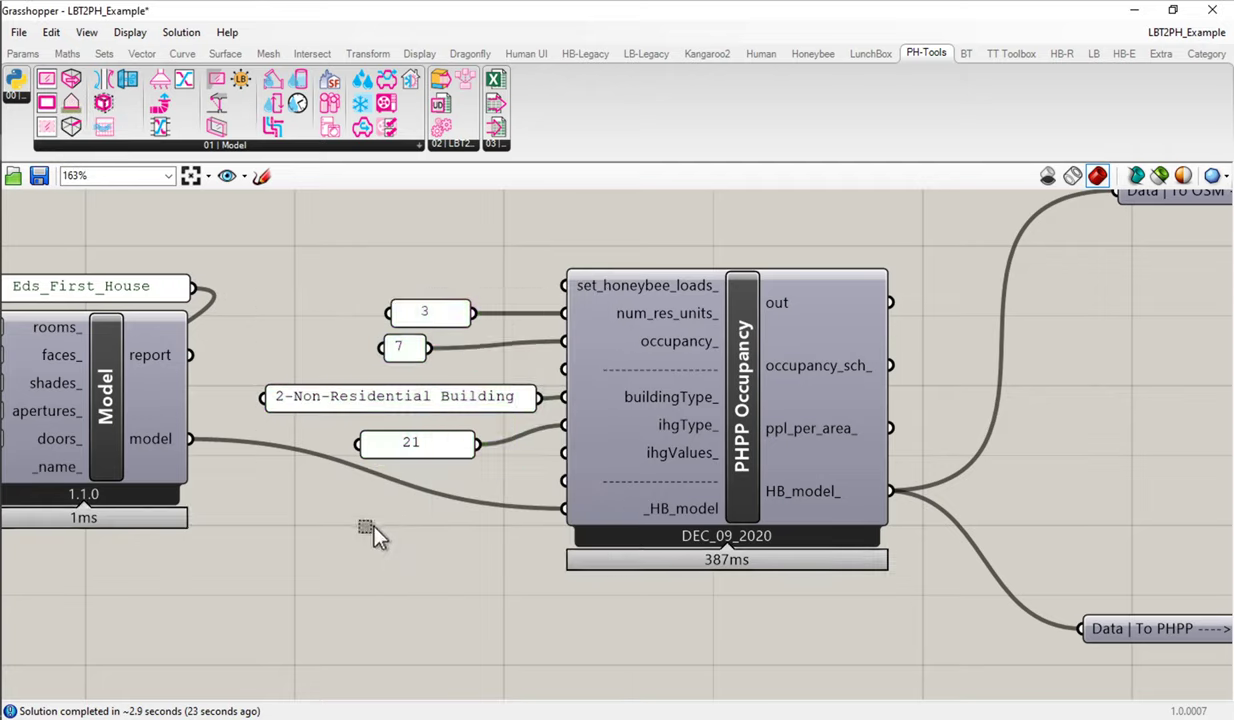
left_click(51, 32)
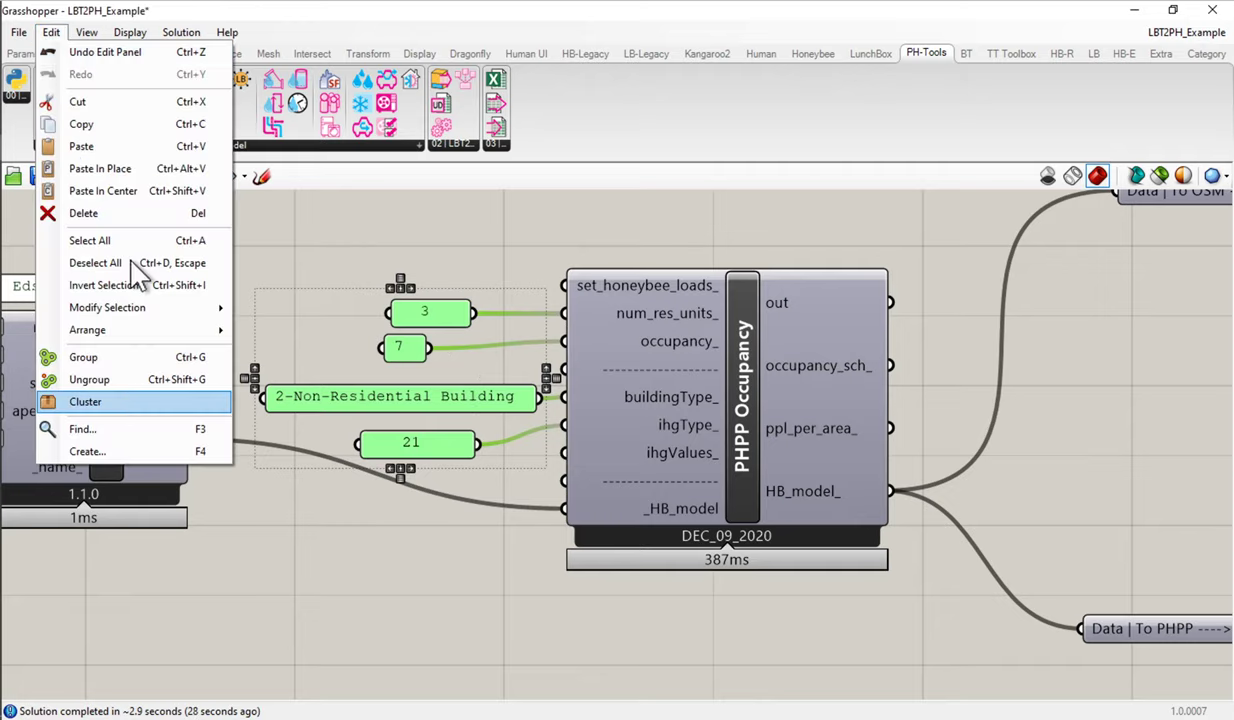
left_click(85, 210)
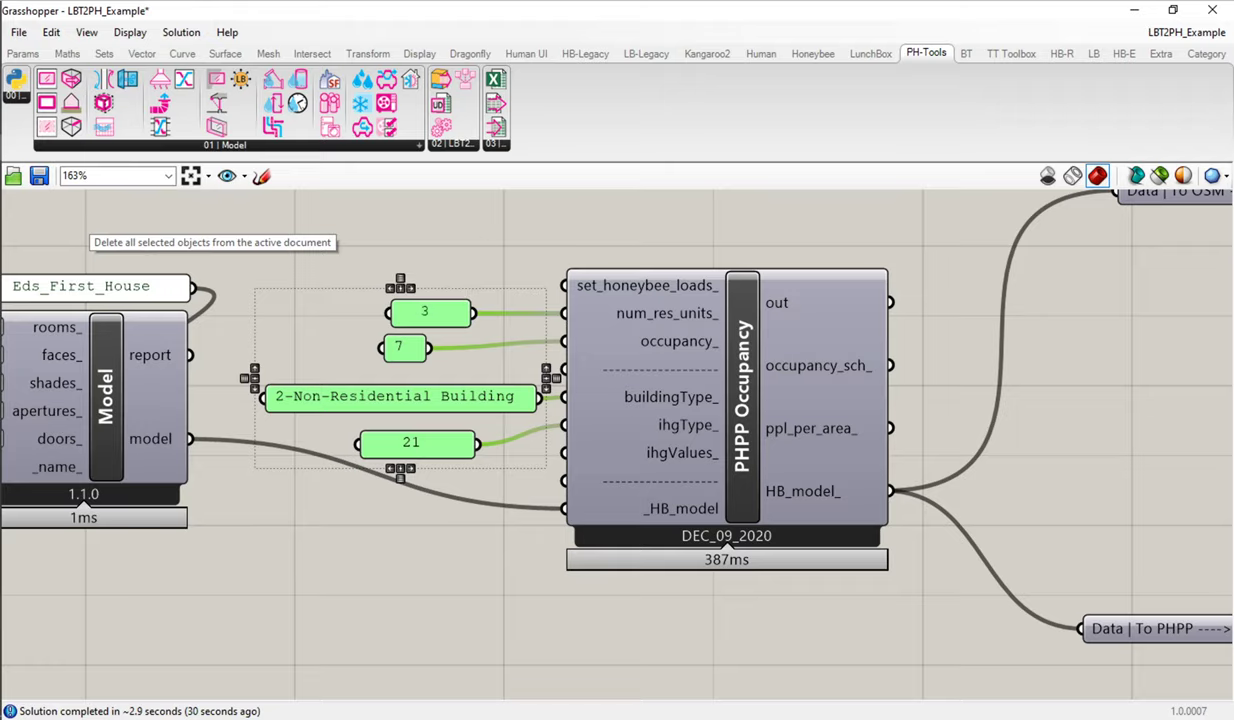
scroll(307, 261, "up", 1)
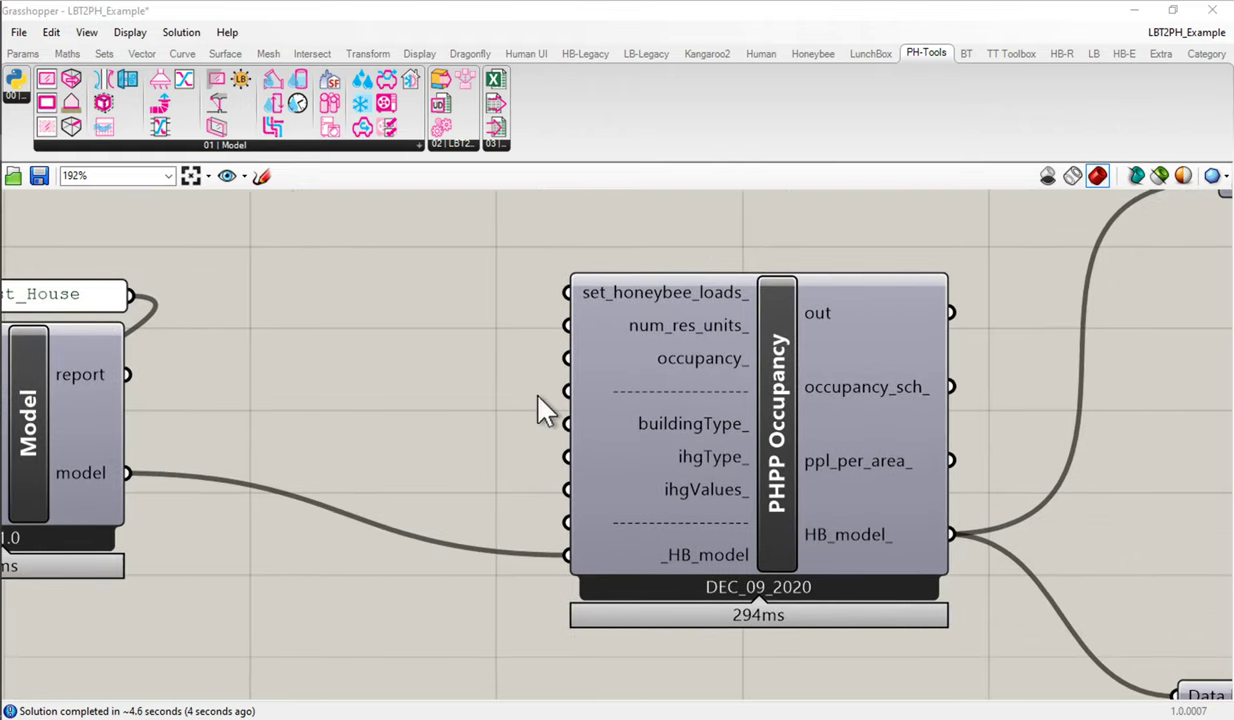
Switch to My_Results.xlsx, check the residential settings, dwelling units and occupants formula on the Verification sheet, and return to Grasshopper.
mouse_move(10, 105)
left_click(66, 174)
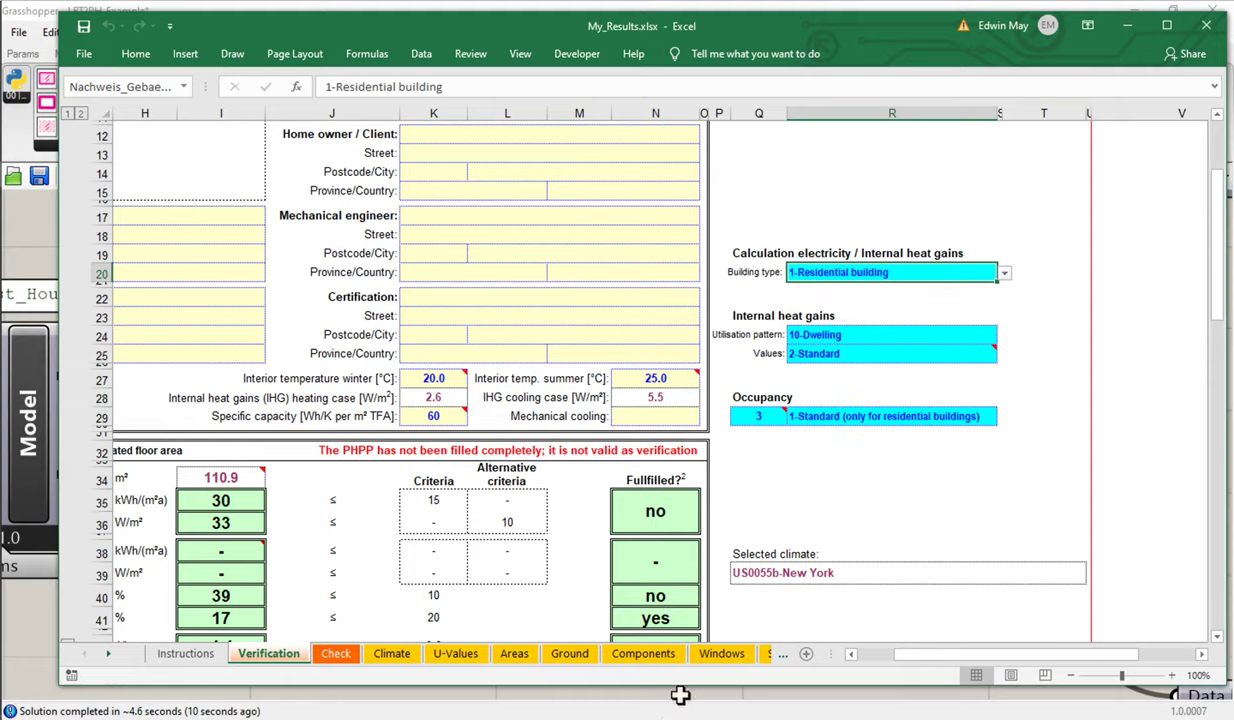
left_click_drag(950, 655, 854, 653)
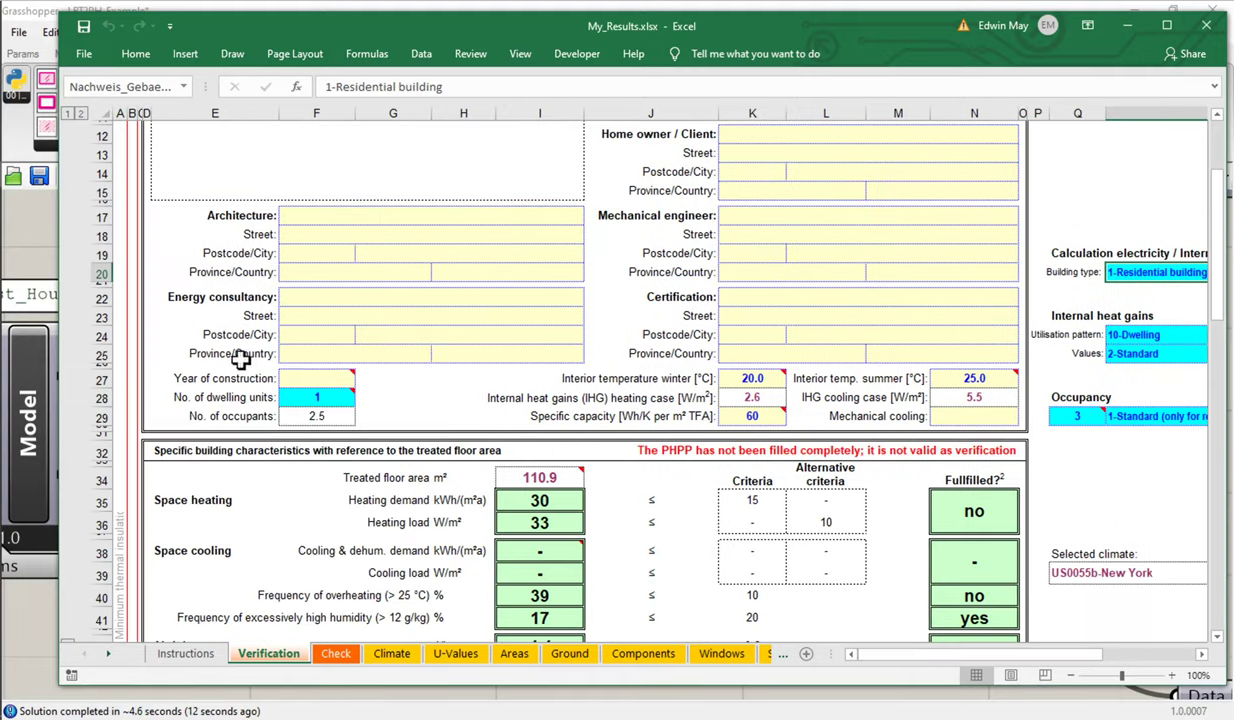
left_click(330, 398)
left_click(341, 418)
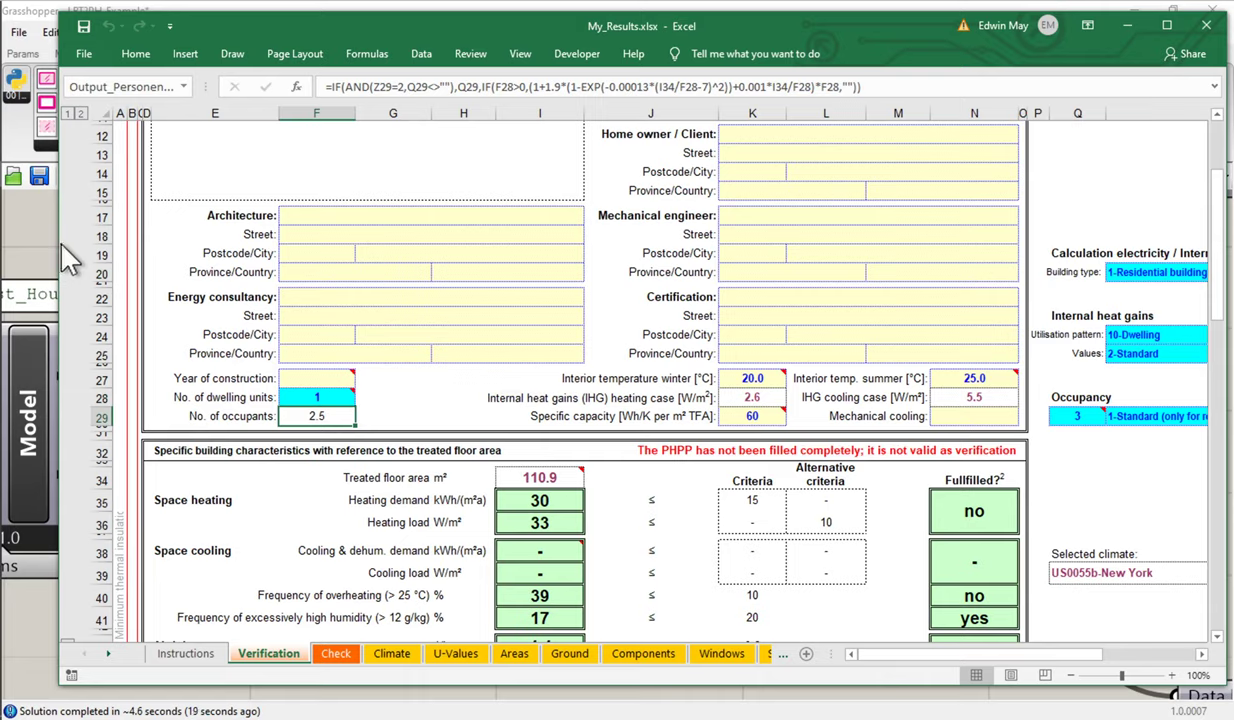
left_click(32, 222)
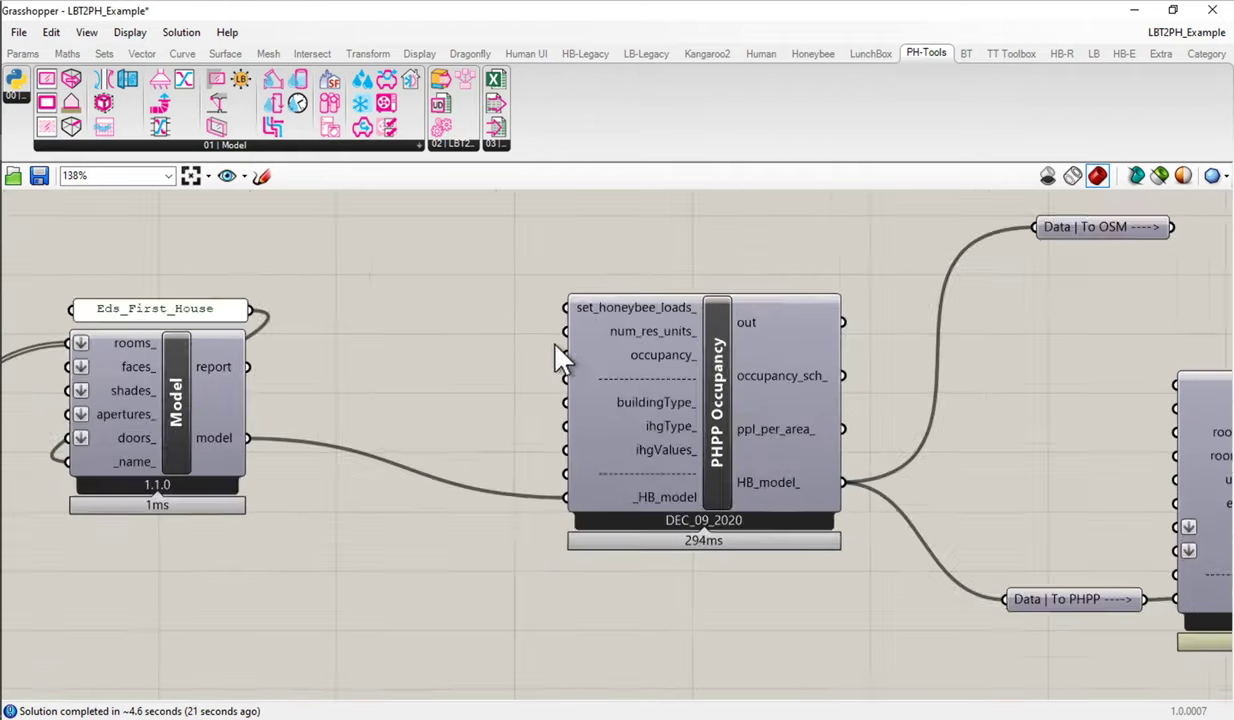
Select the PHPP Occupancy component and read its description.
scroll(562, 358, "down", 2)
left_click(570, 345)
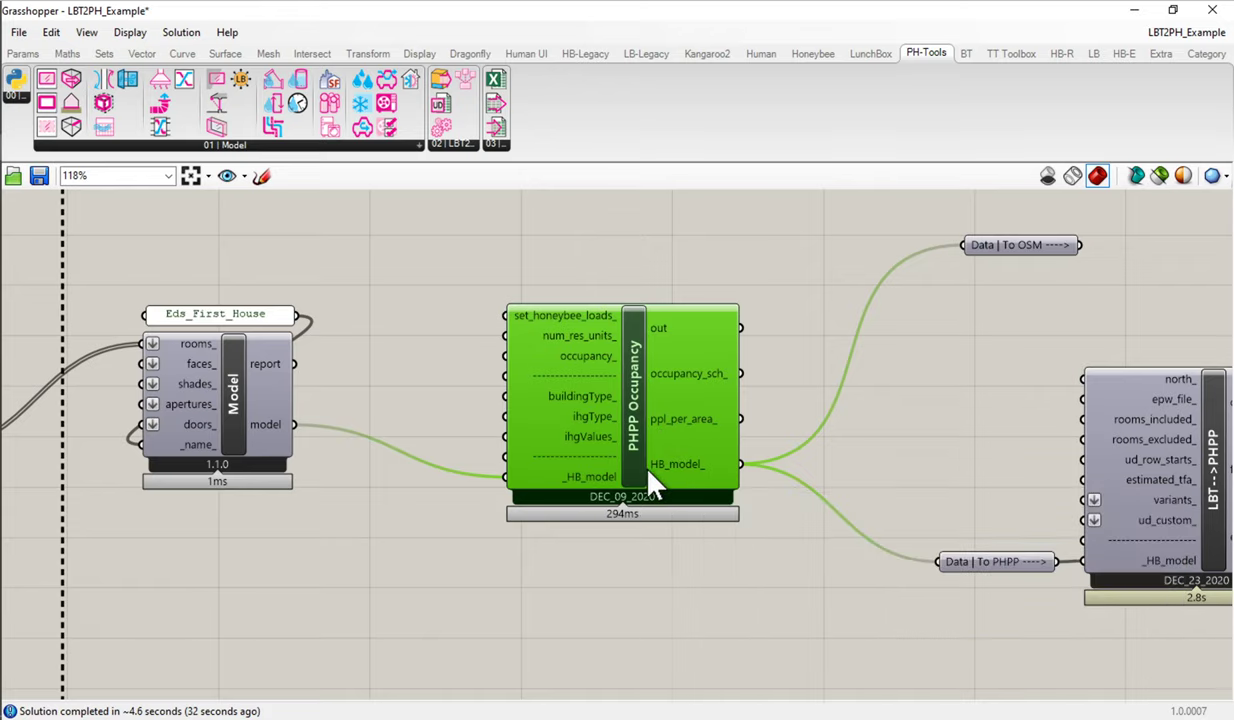
mouse_move(652, 483)
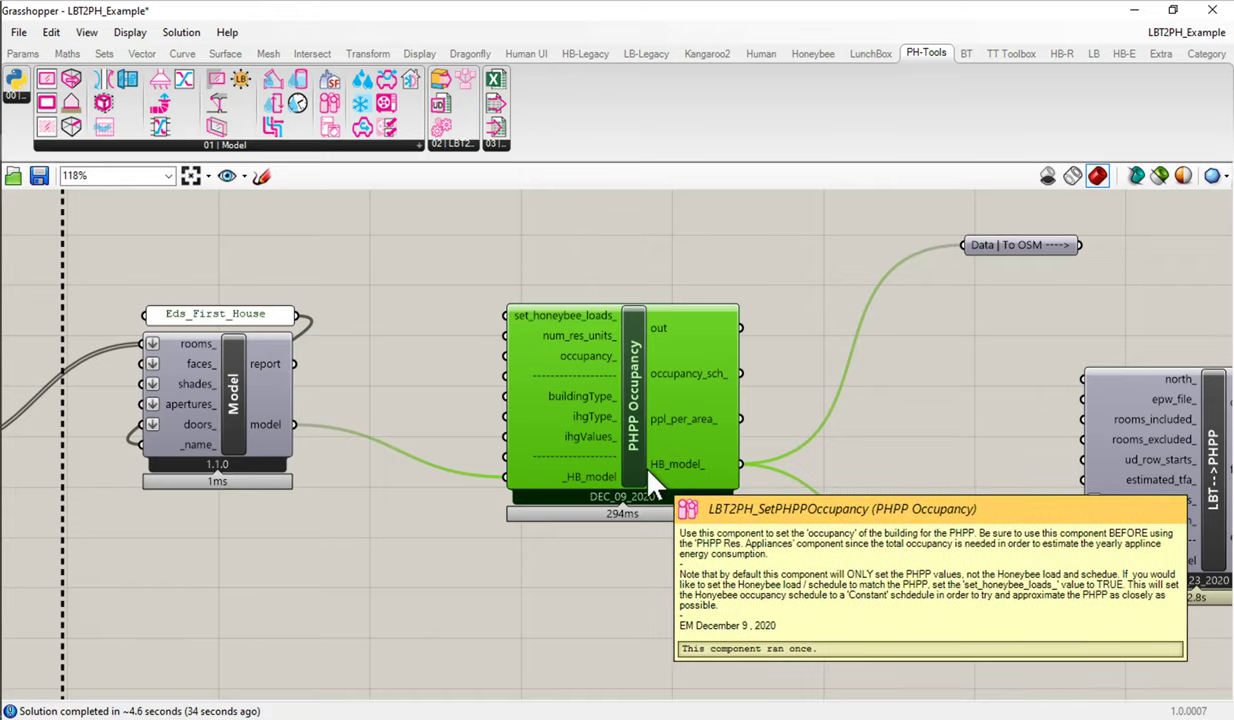
Switch to My_Results.xlsx and highlight the block from Building energy standard to New building / Retrofit on the Verification sheet for review.
left_click(67, 176)
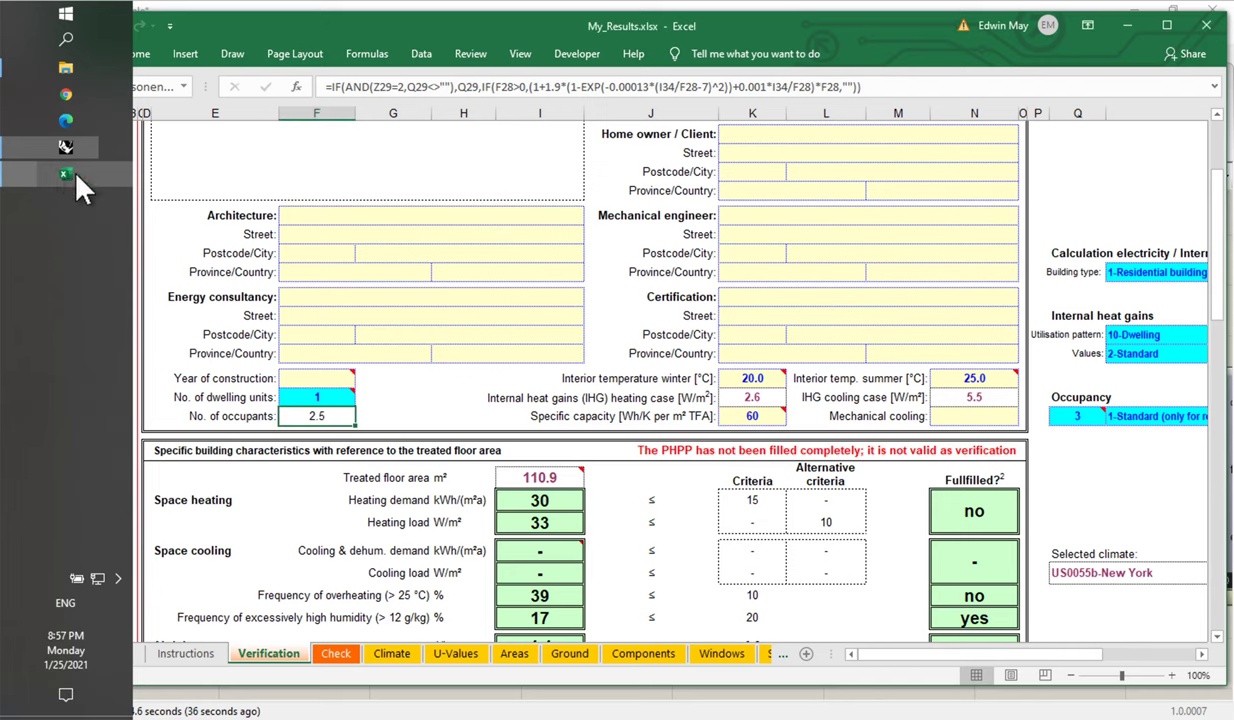
scroll(940, 470, "down", 3)
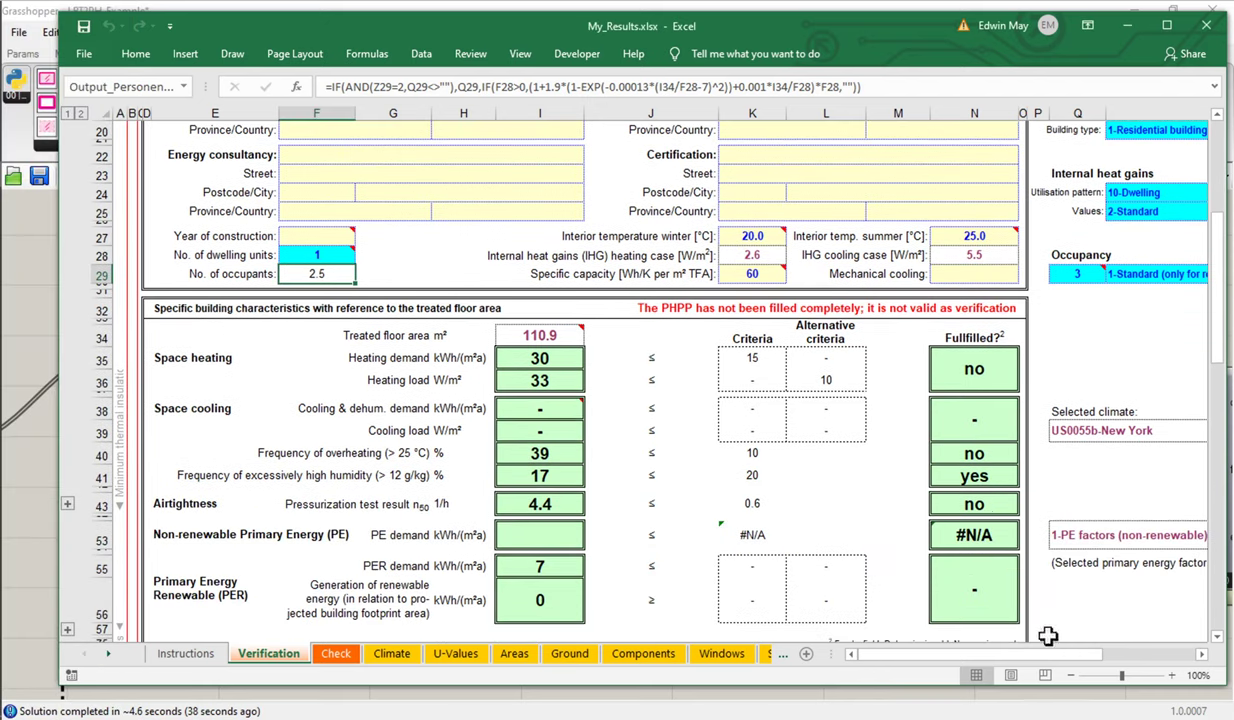
left_click_drag(1065, 655, 1102, 668)
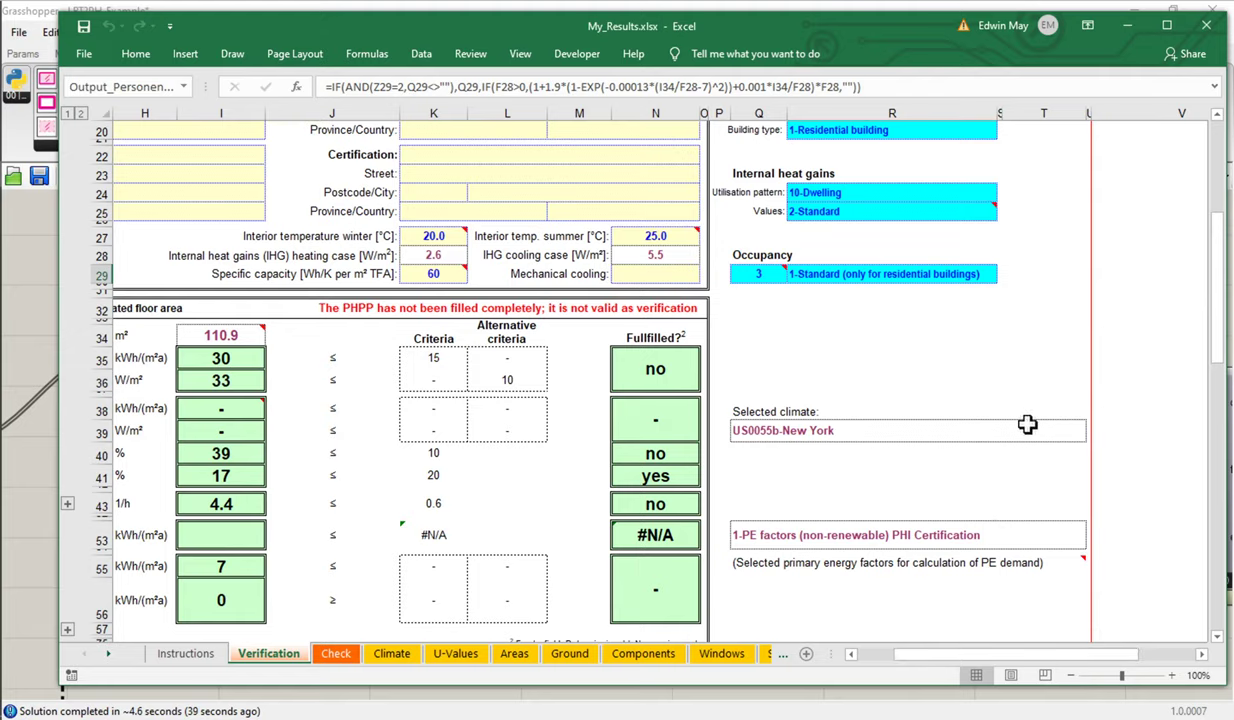
scroll(1025, 421, "down", 10)
scroll(882, 448, "up", 10)
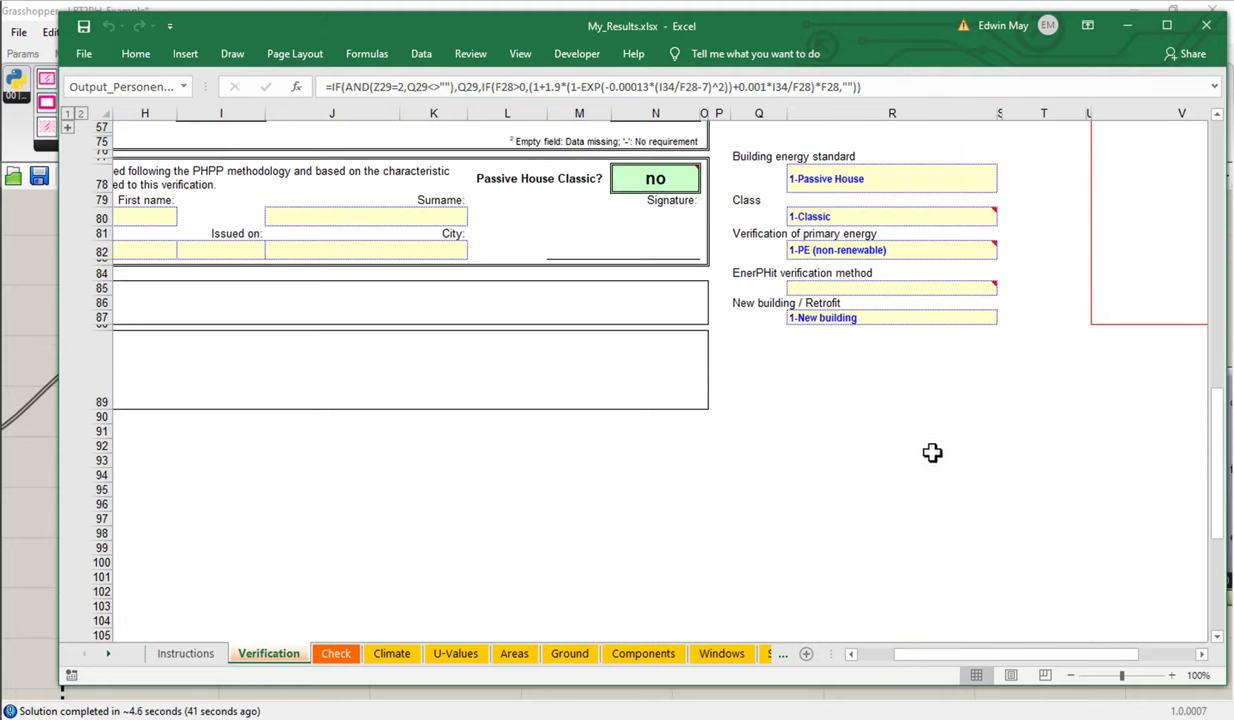
left_click_drag(1000, 258, 727, 521)
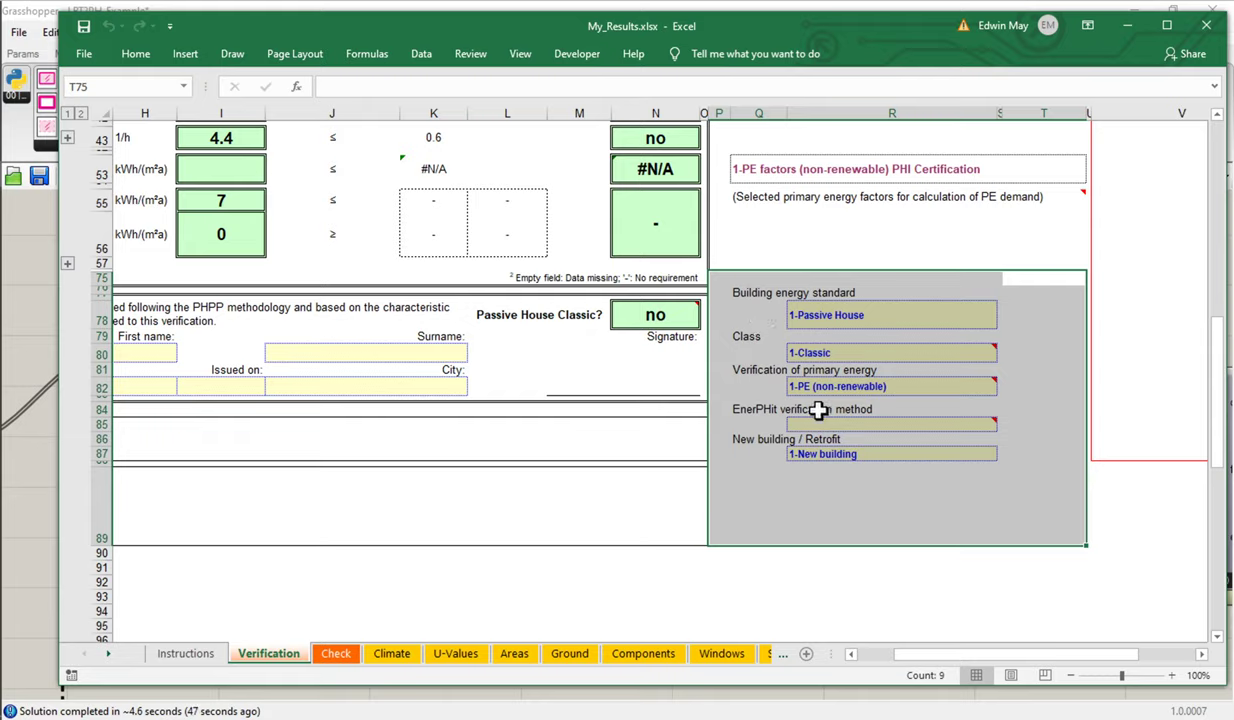
Return to Grasshopper and place an LBT2PH_SetPHPPSetup component on the canvas below PHPP Occupancy.
mouse_move(830, 425)
left_click(24, 325)
left_click(24, 324)
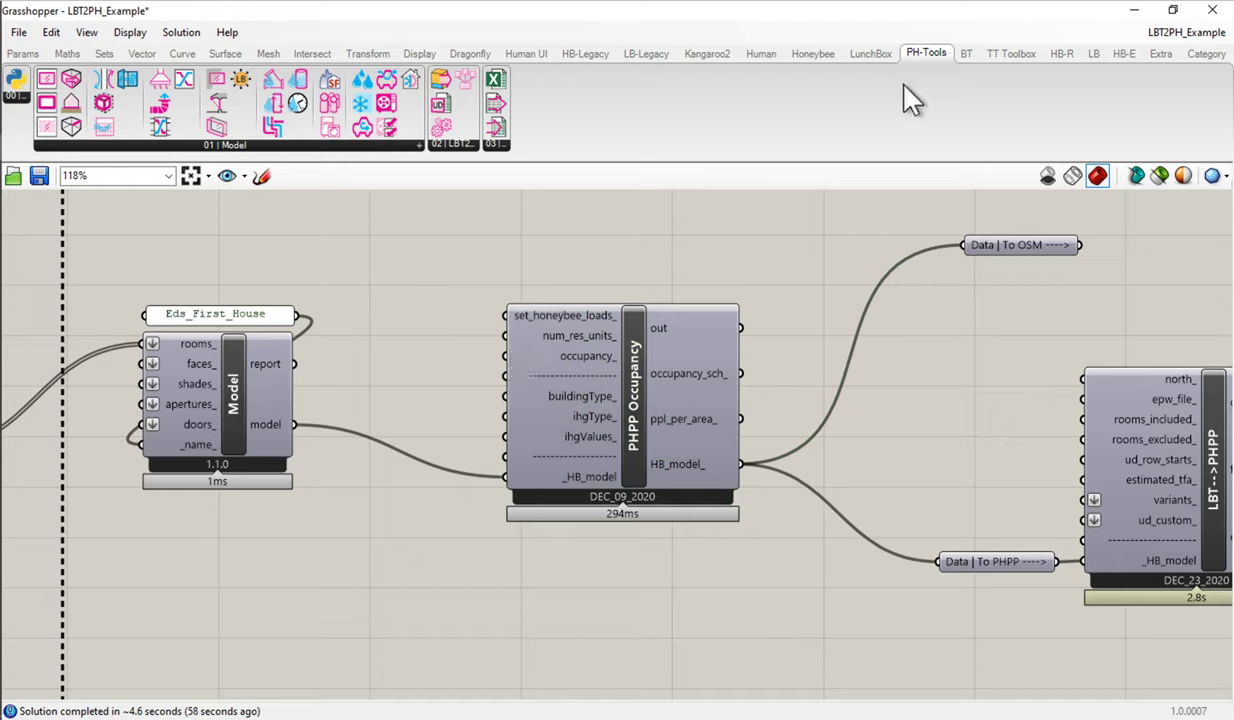
left_click(938, 58)
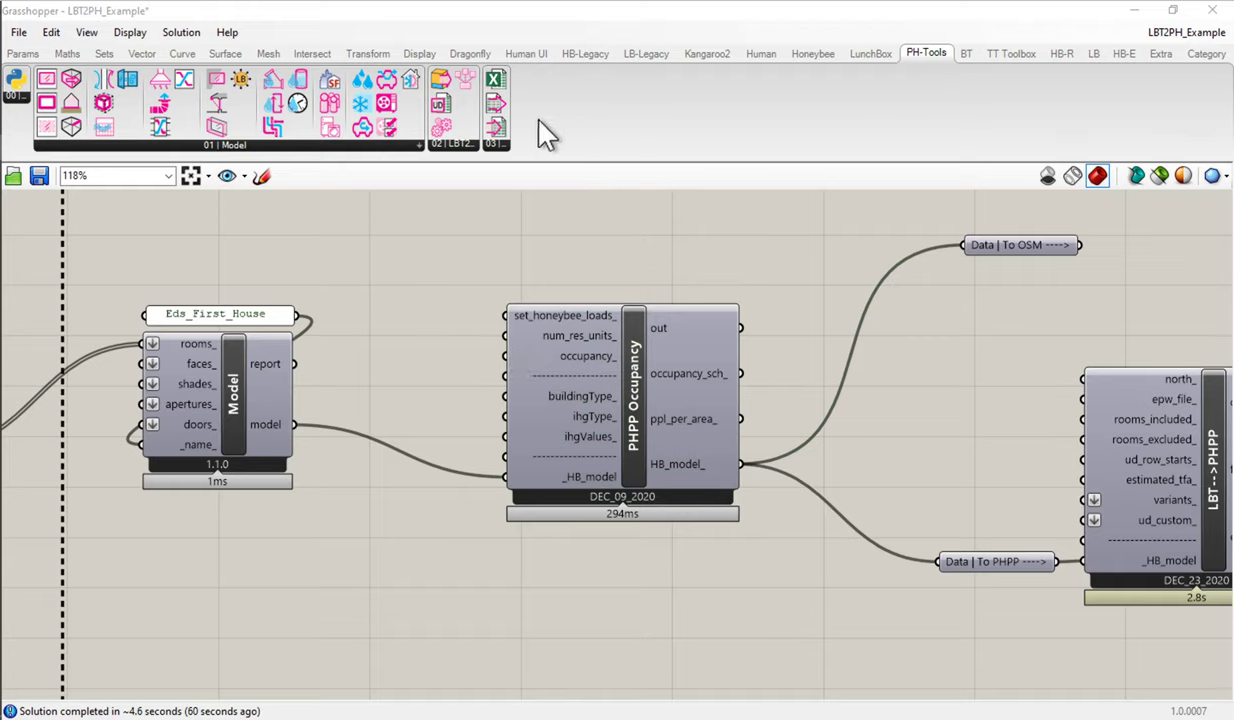
left_click(452, 147)
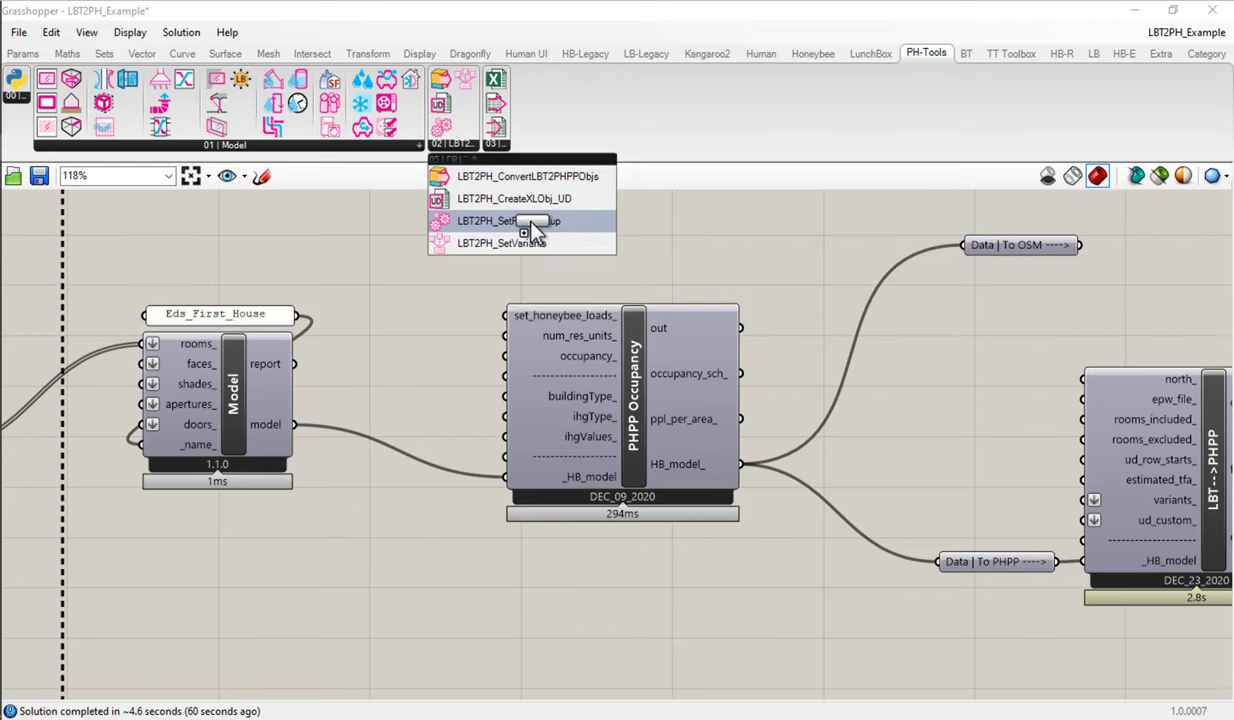
left_click_drag(533, 228, 627, 660)
left_click_drag(707, 591, 653, 414)
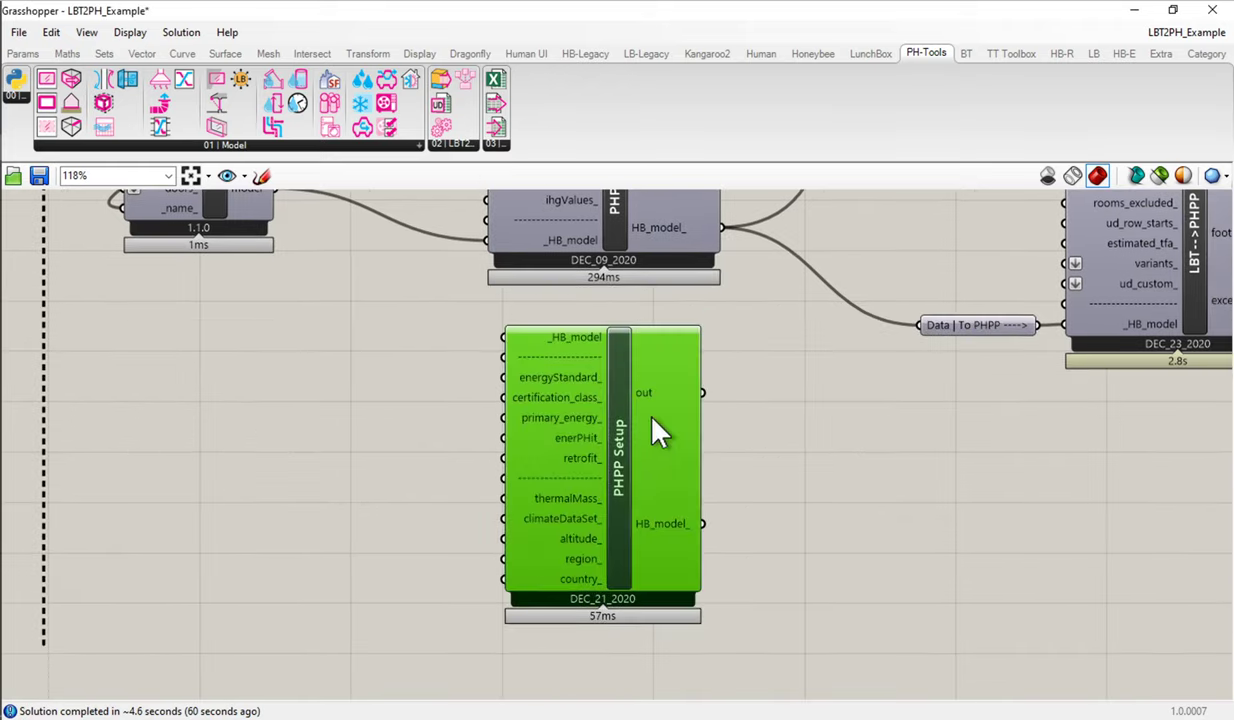
Shift PHPP Occupancy closer to the Model component and move PHPP Setup between it and the Data | To PHPP relay.
scroll(605, 410, "down", 2)
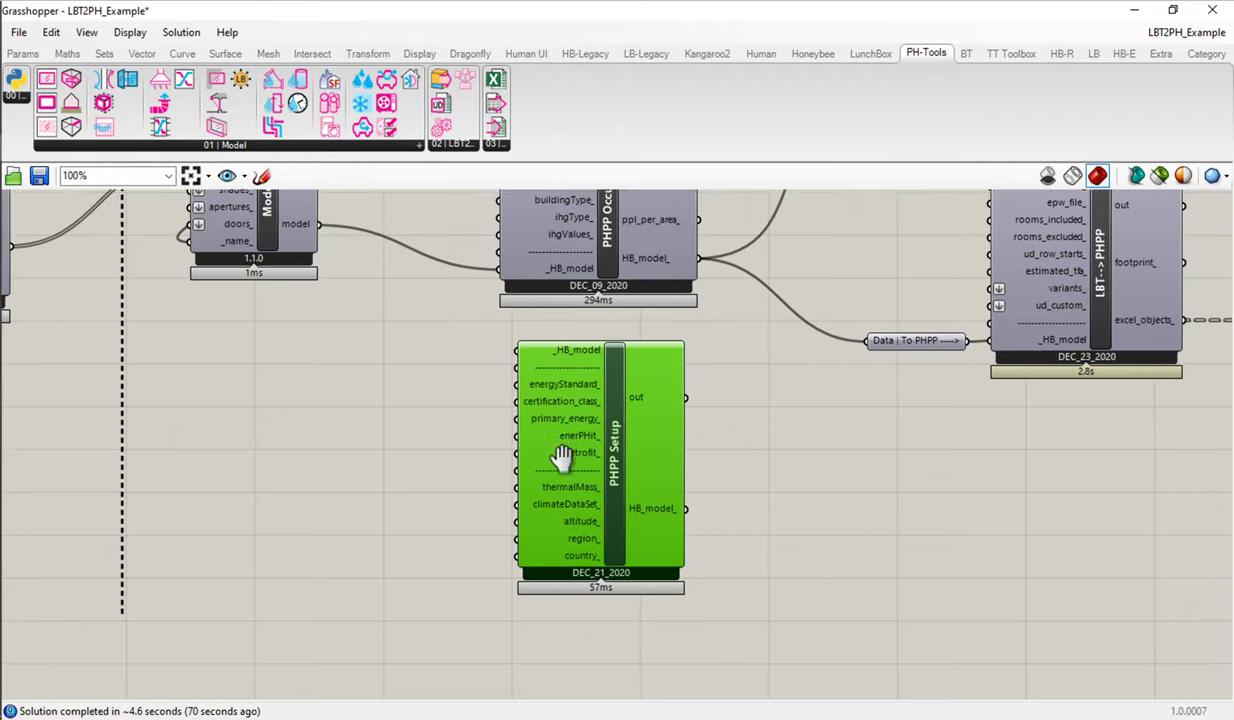
left_click_drag(565, 377, 495, 477)
left_click_drag(583, 316, 497, 313)
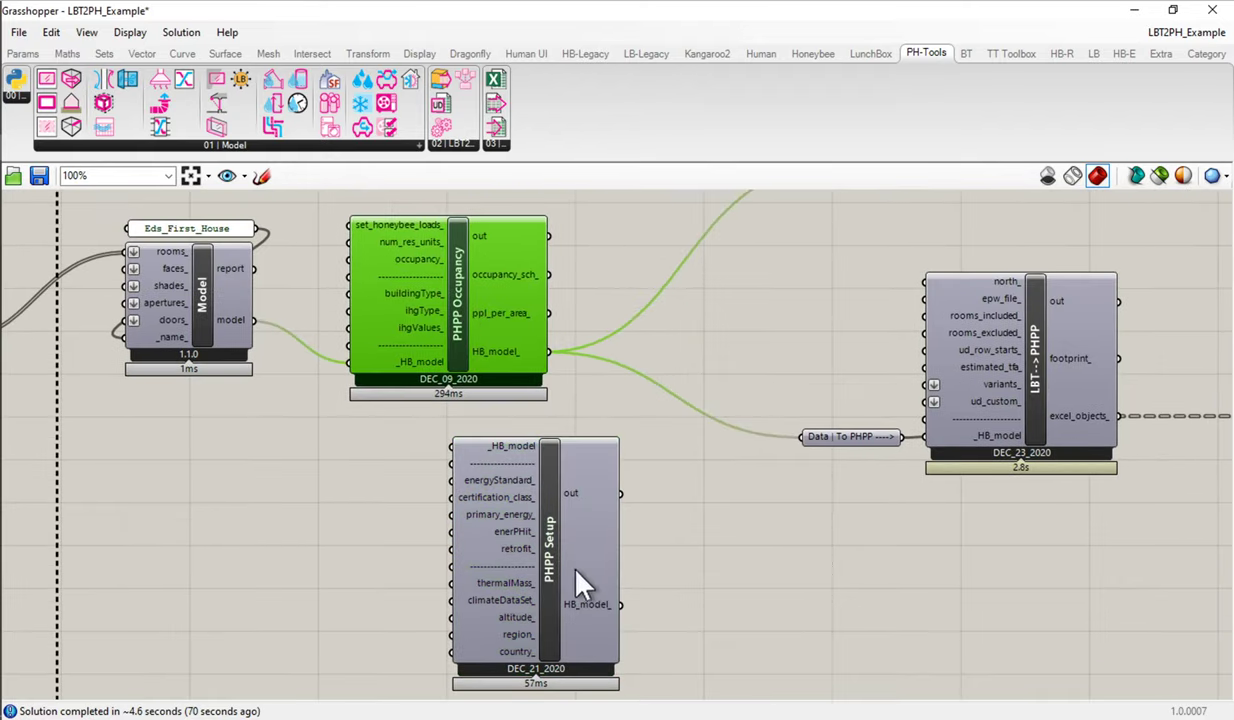
left_click_drag(578, 582, 739, 412)
left_click_drag(729, 456, 717, 465)
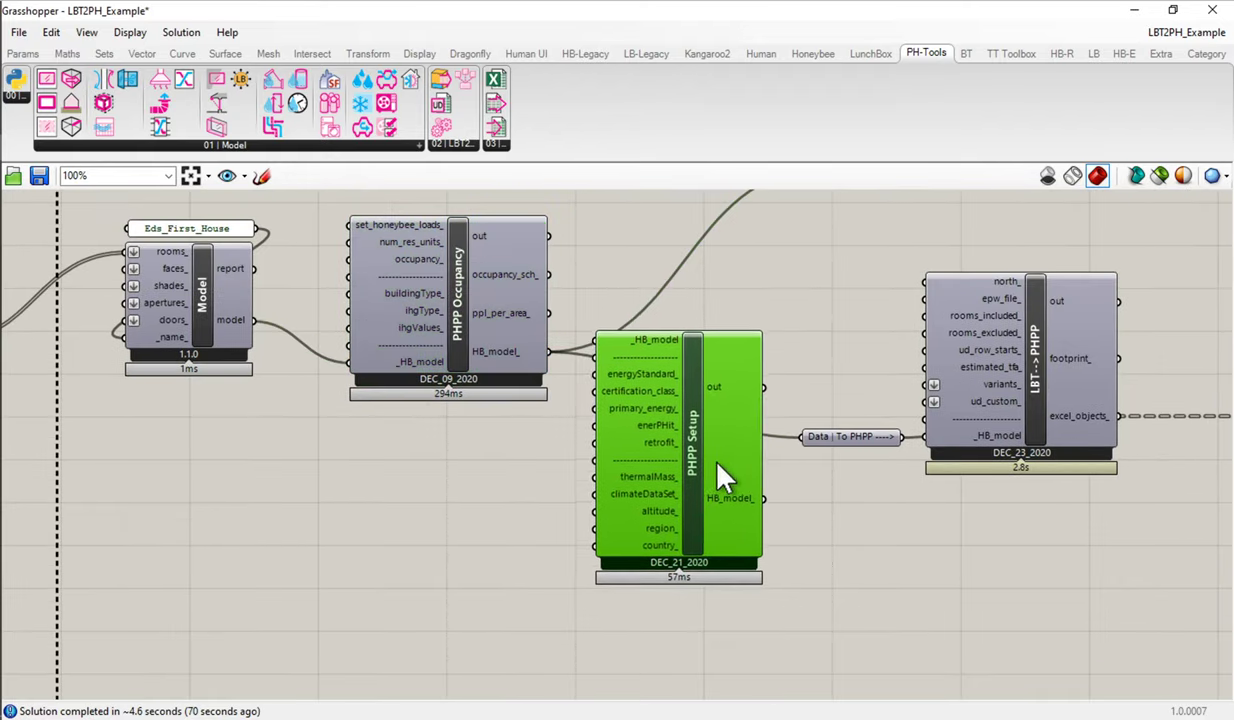
Wire PHPP Occupancy's HB_model_ output through PHPP Setup to the Data | To PHPP and Data | To OSM relays, spacing the components apart.
scroll(550, 333, "up", 2)
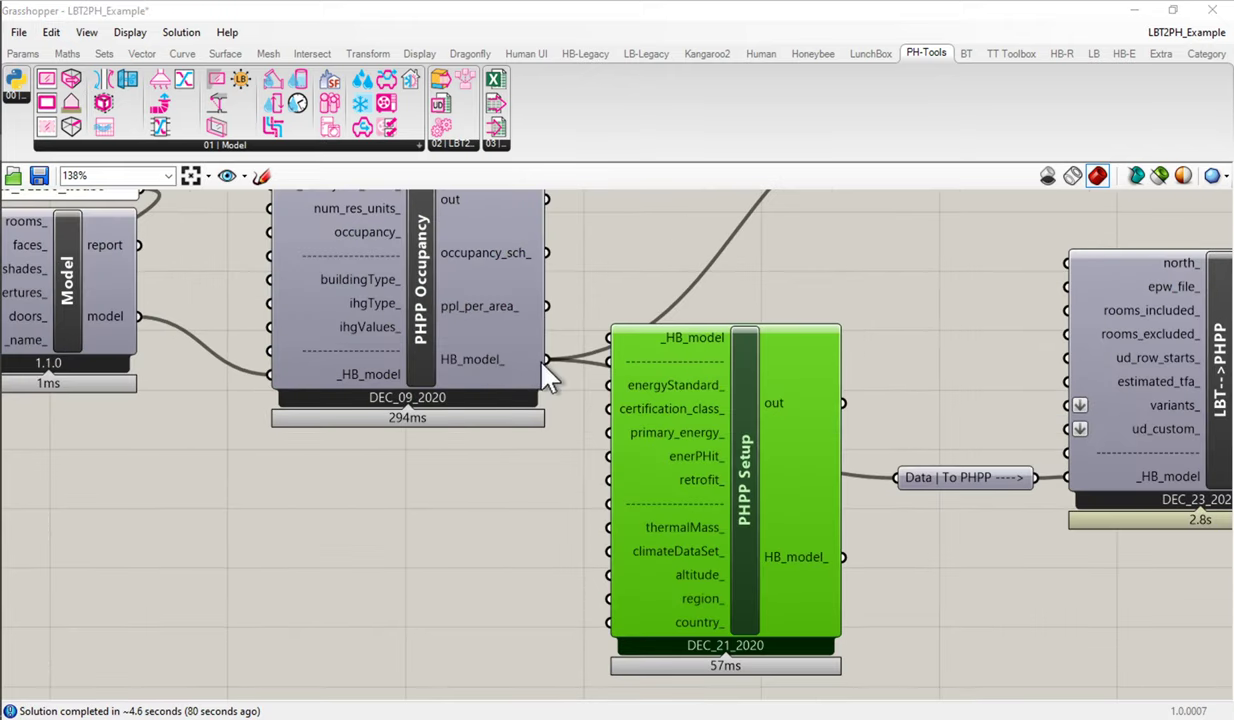
left_click_drag(545, 359, 676, 332)
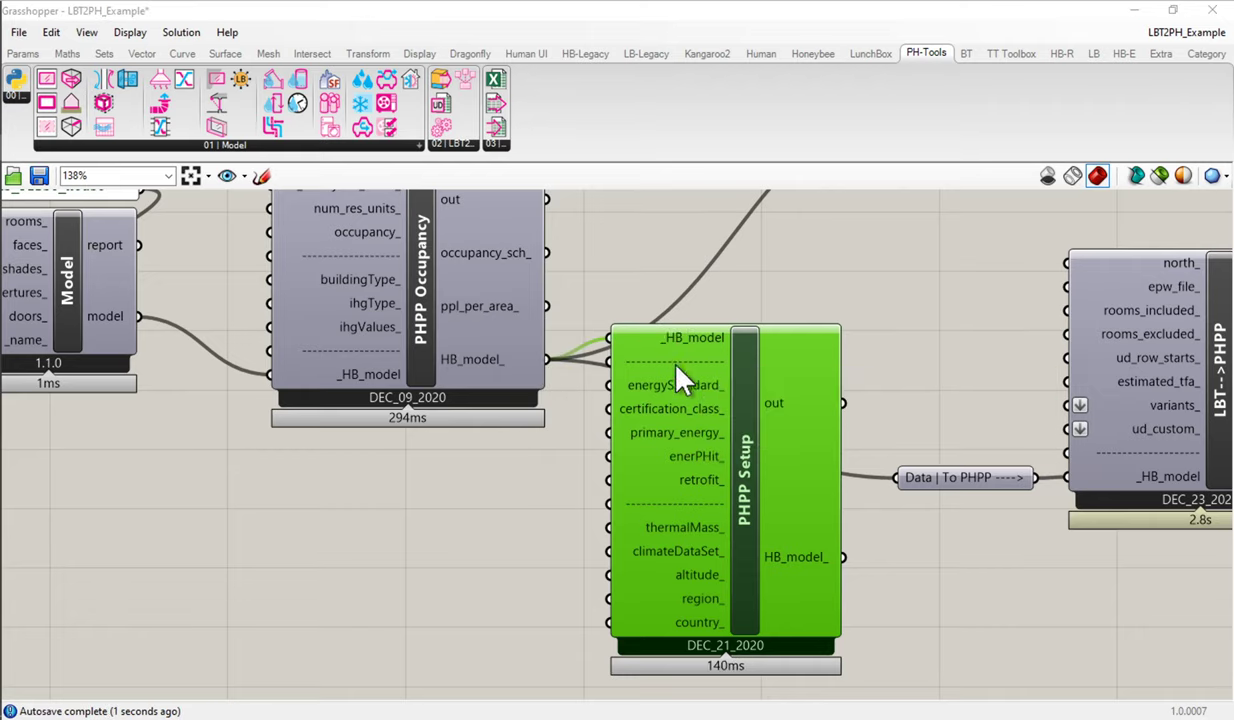
left_click_drag(843, 557, 893, 495)
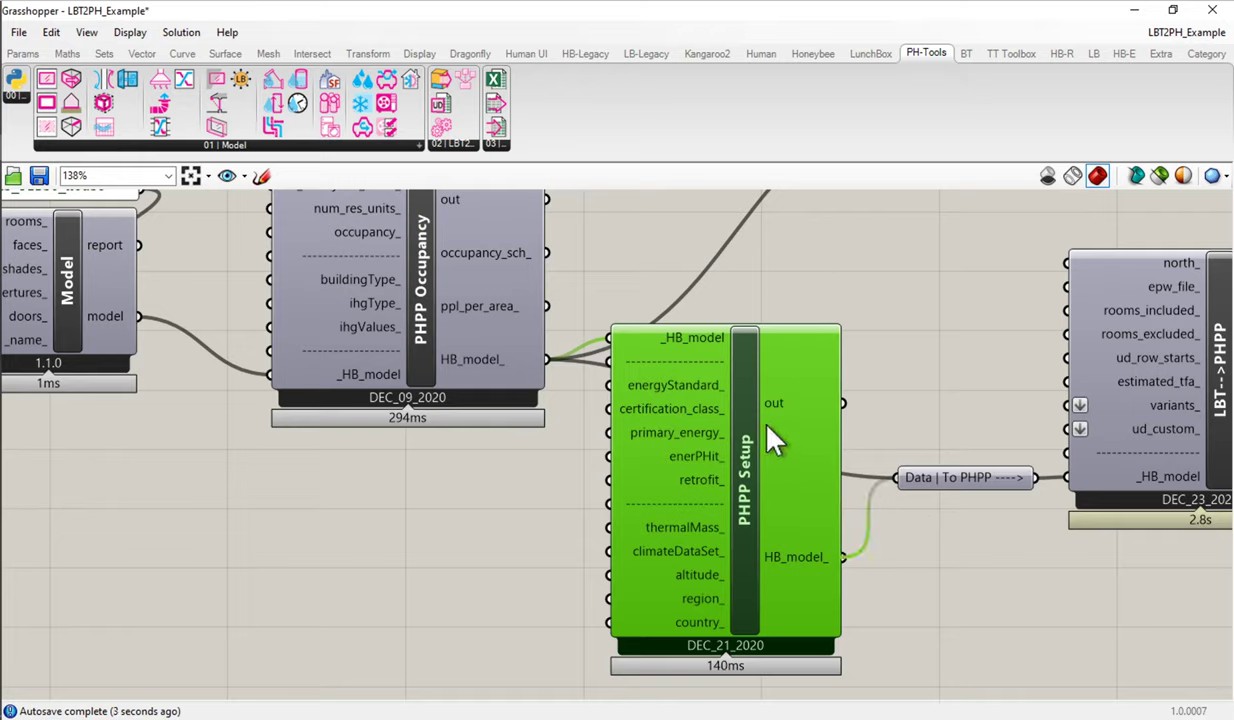
left_click_drag(708, 527, 728, 355)
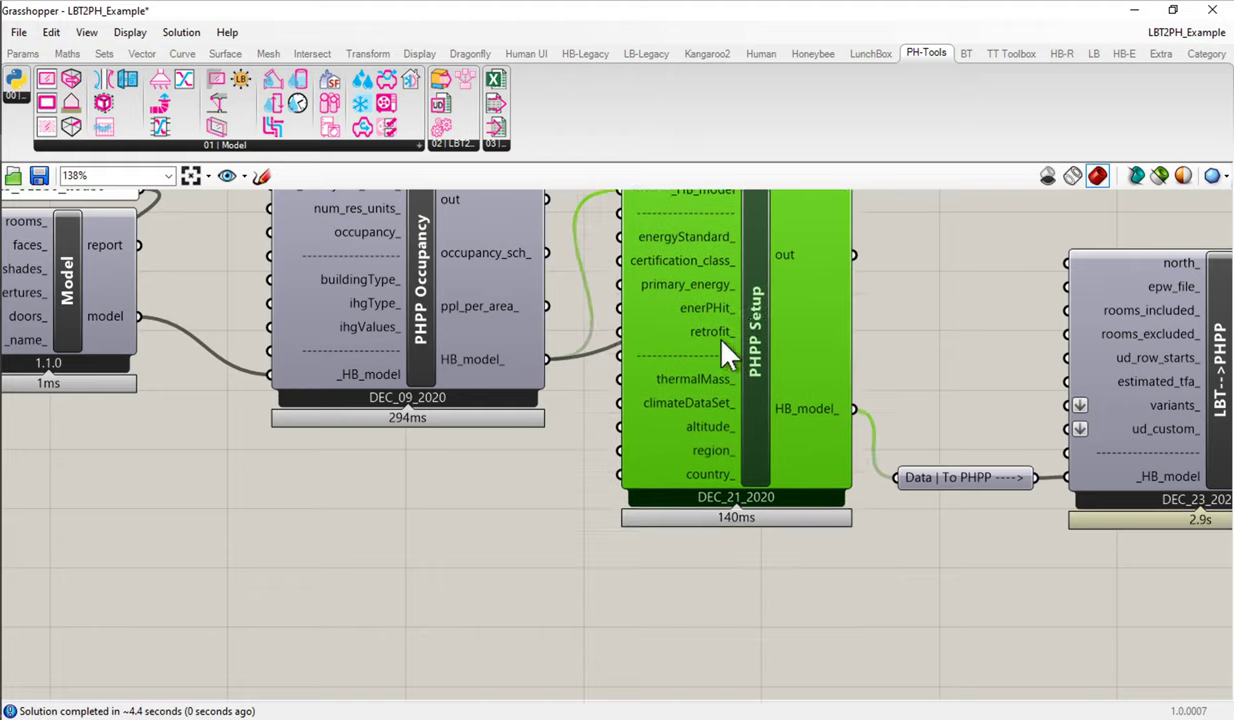
left_click_drag(655, 507, 590, 689)
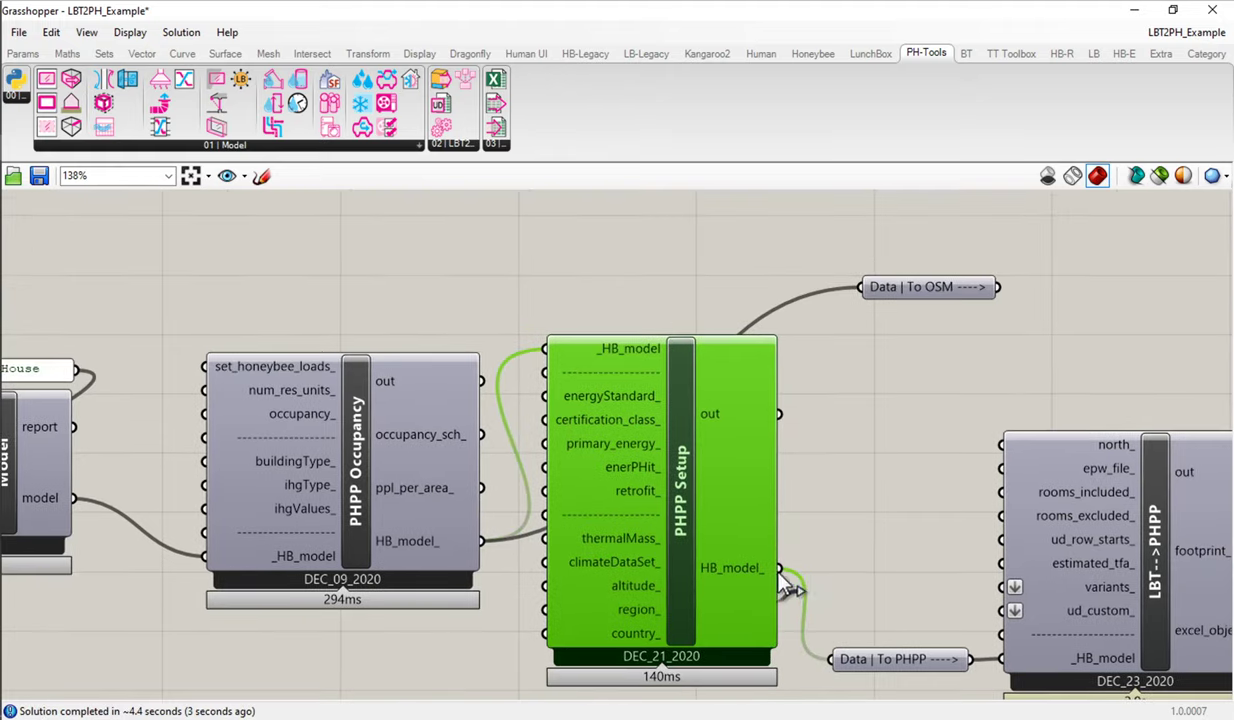
left_click_drag(783, 578, 858, 289)
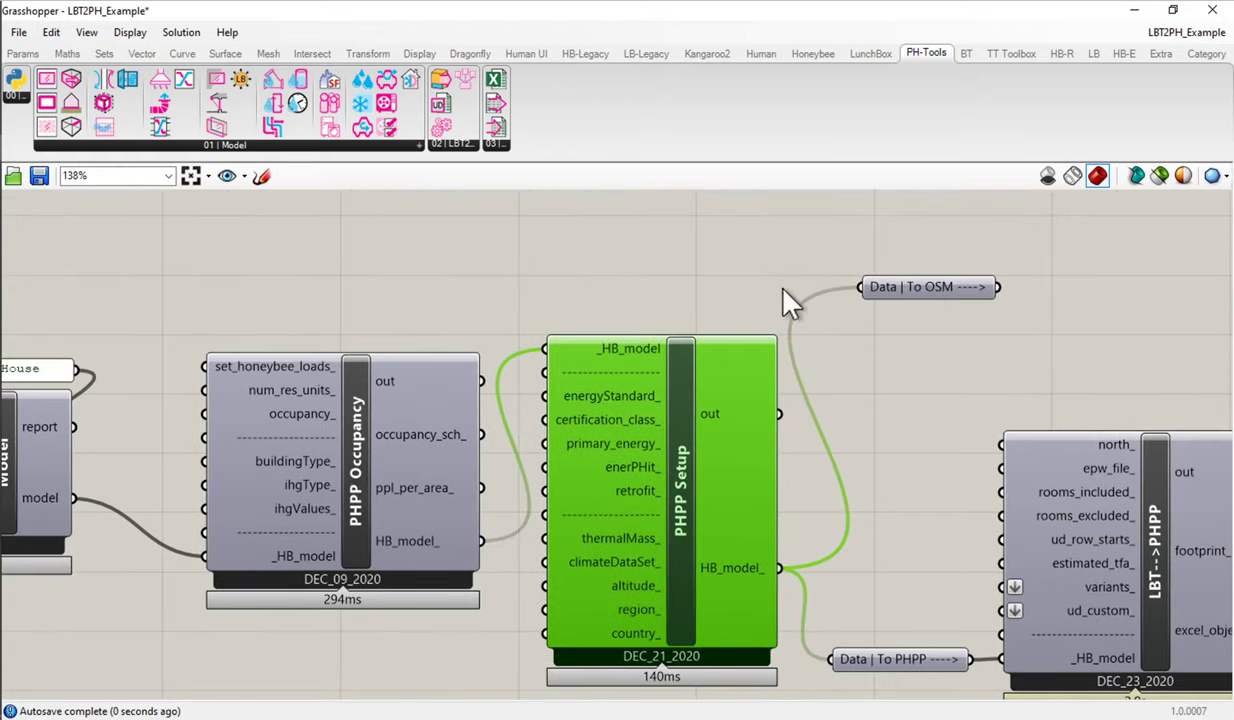
left_click_drag(388, 428, 355, 430)
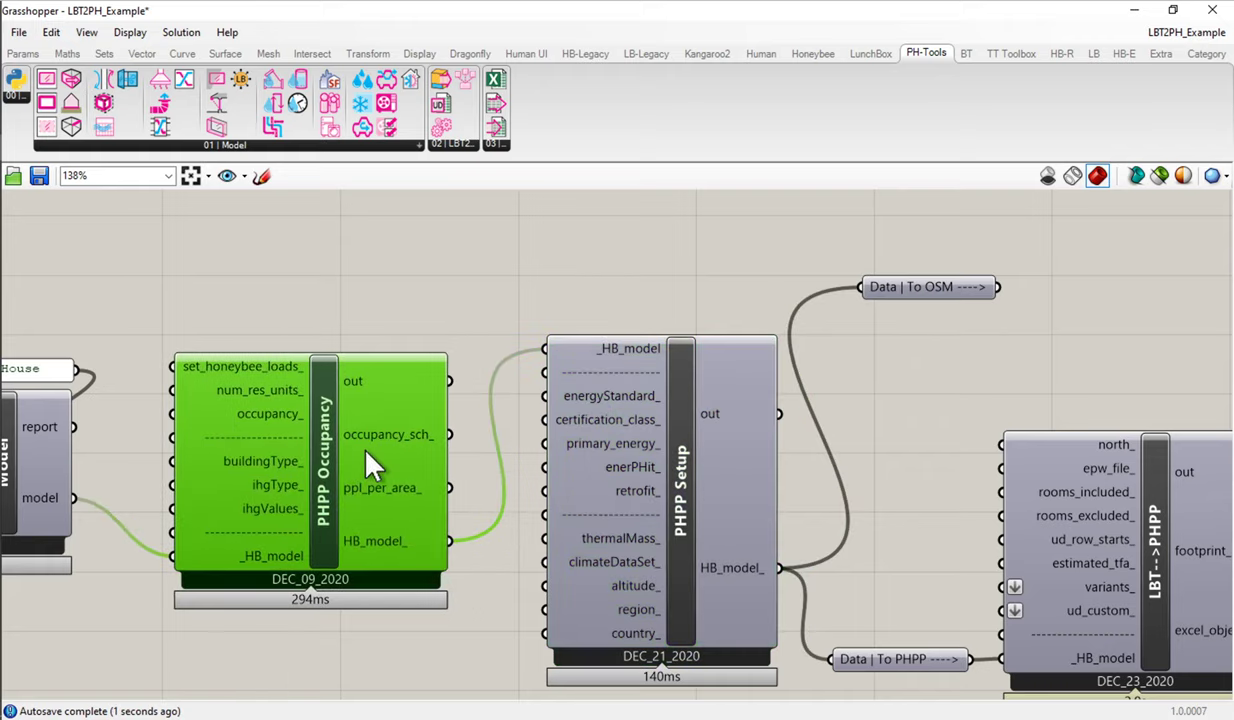
Read the descriptions of the PHPP Setup inputs from energyStandard_ to climateDataSet_.
left_click(678, 490)
scroll(640, 440, "up", 3)
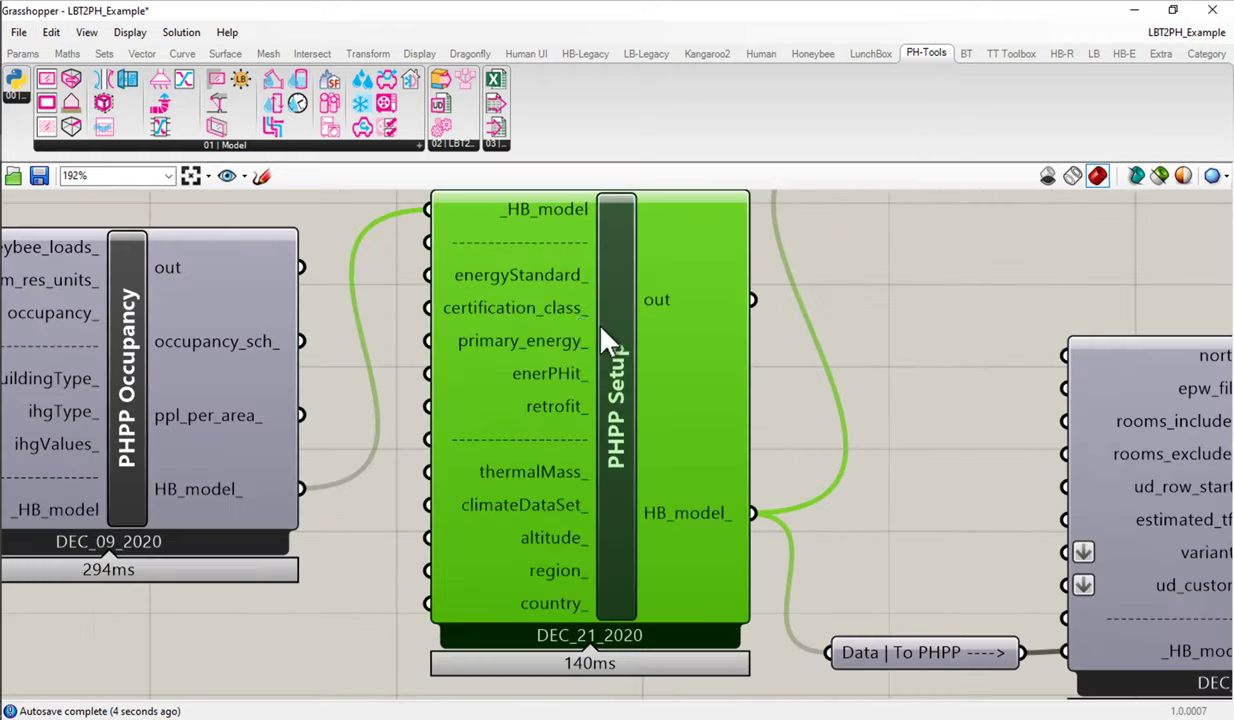
mouse_move(522, 300)
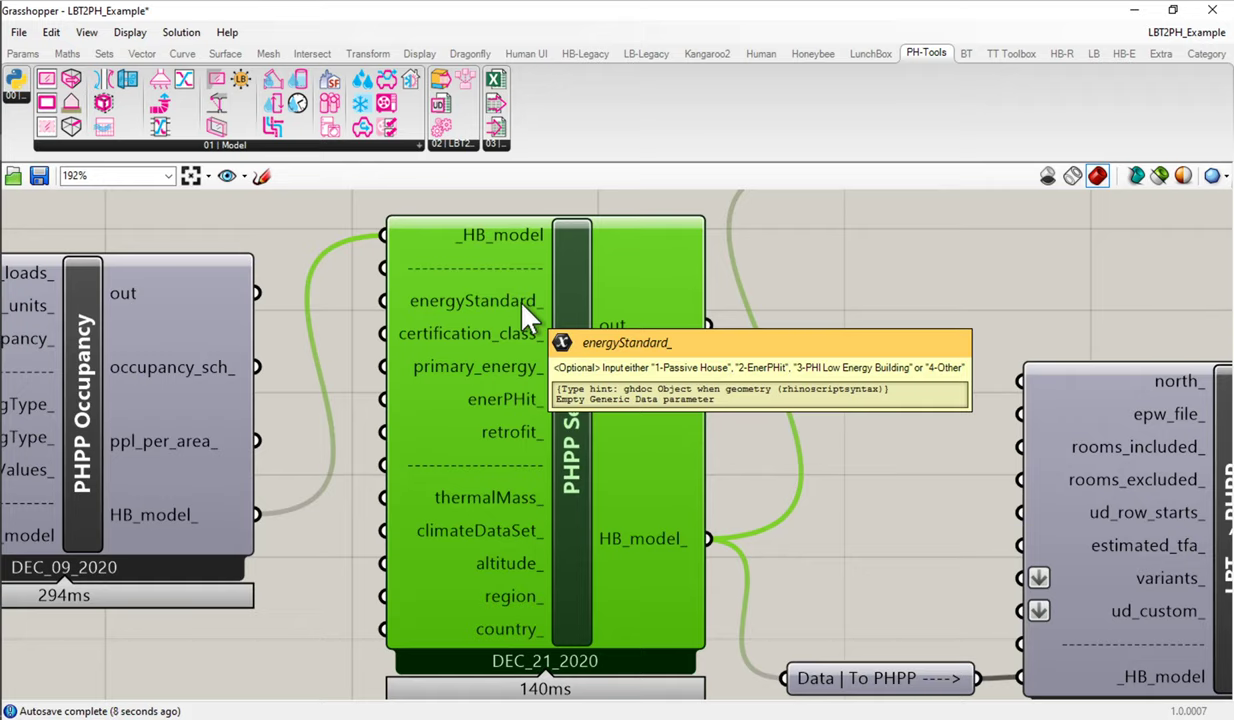
mouse_move(516, 327)
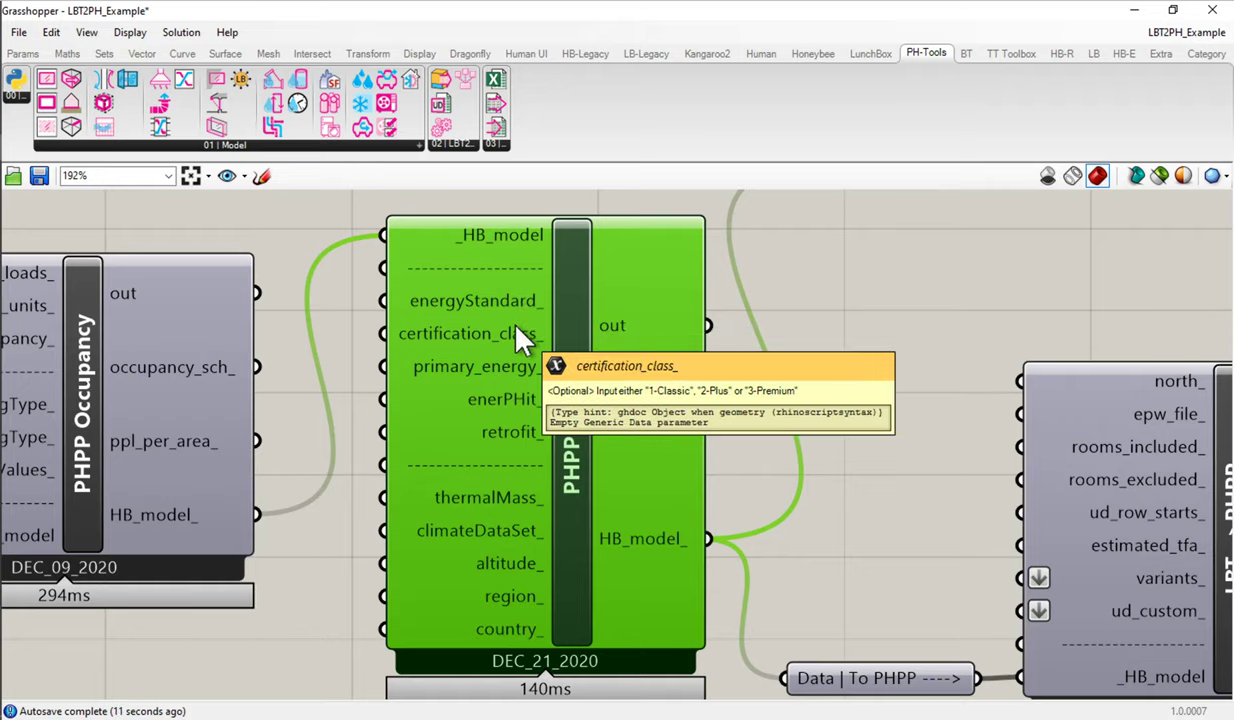
mouse_move(514, 370)
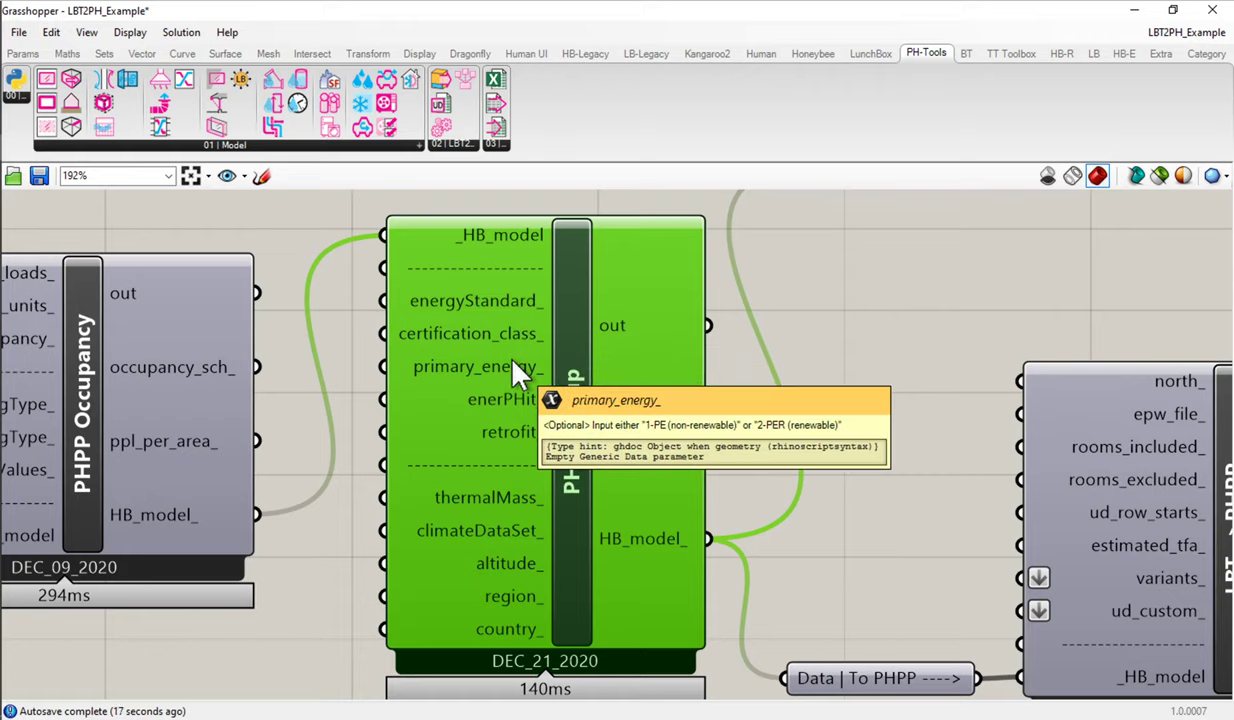
mouse_move(521, 424)
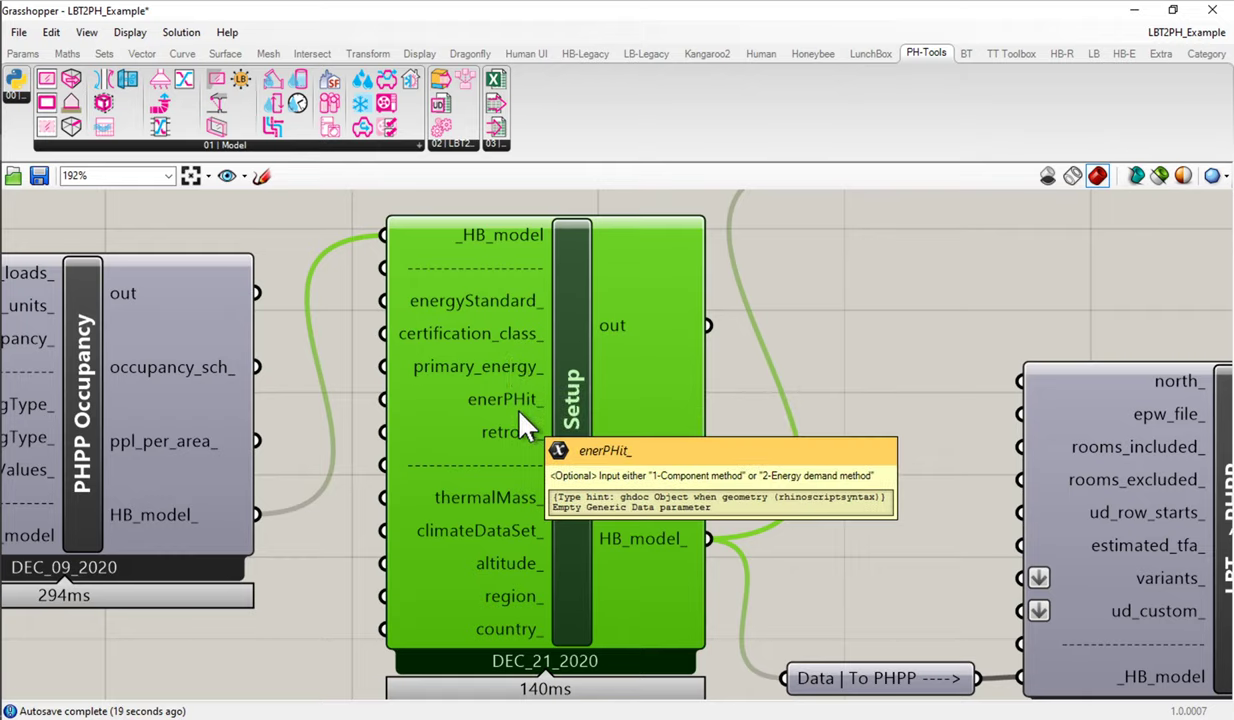
mouse_move(521, 452)
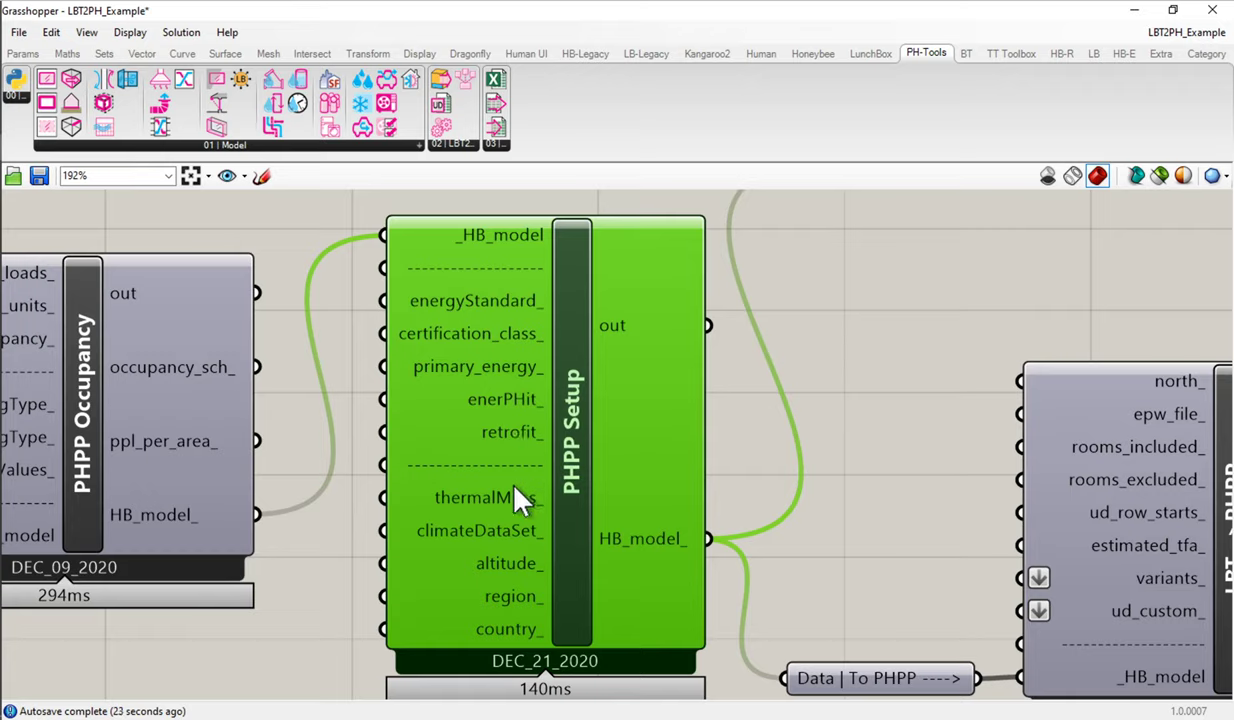
mouse_move(514, 489)
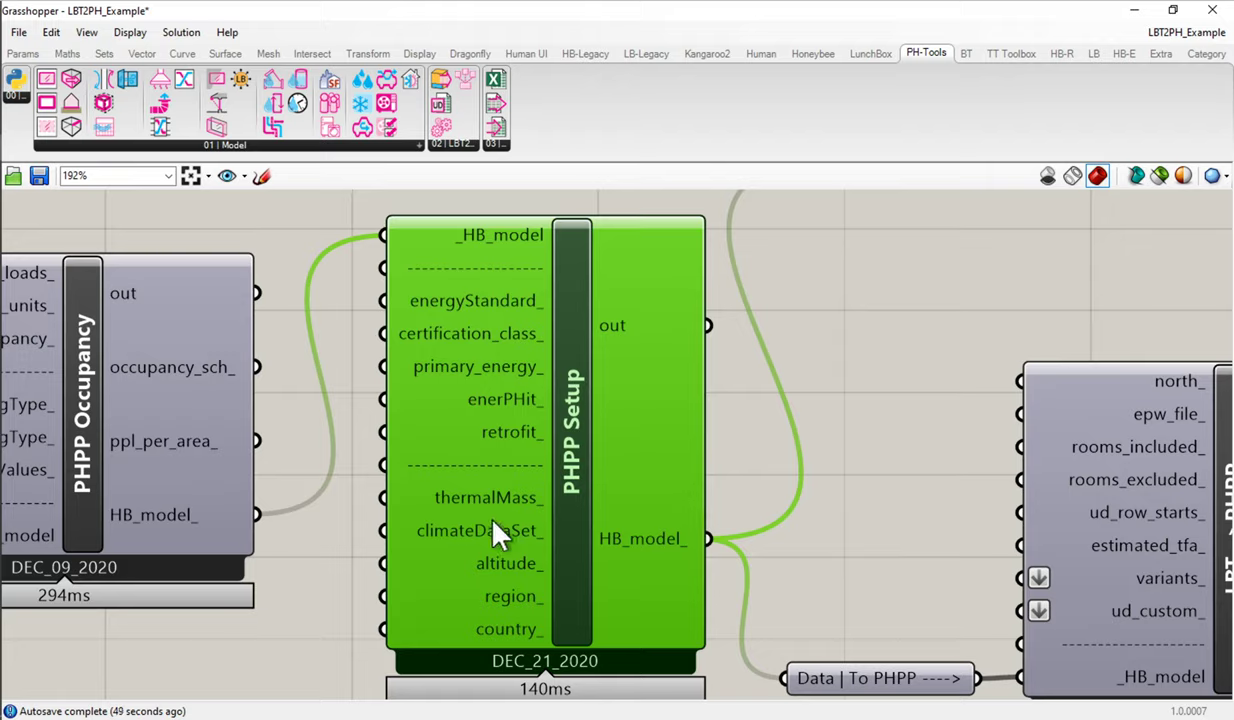
mouse_move(503, 532)
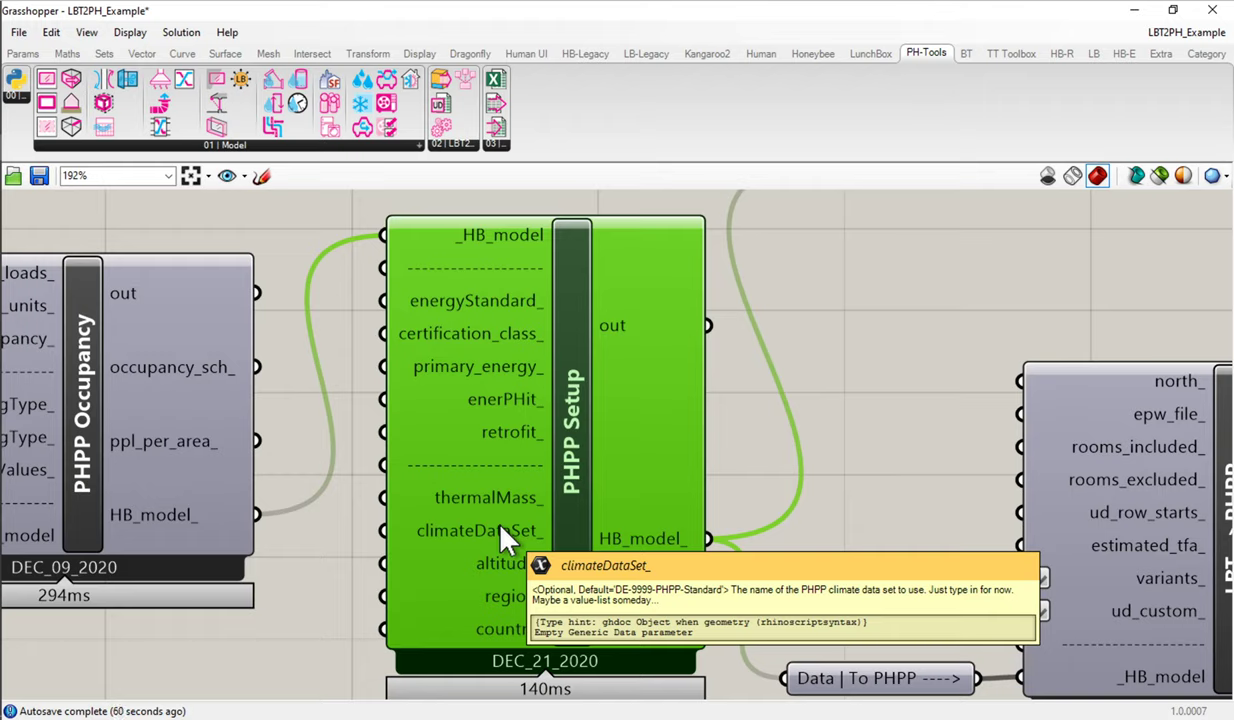
Switch to My_Results.xlsx, check the available climate data sets on the Climate sheet, keep US0055b-New York, and return to Grasshopper.
mouse_move(5, 235)
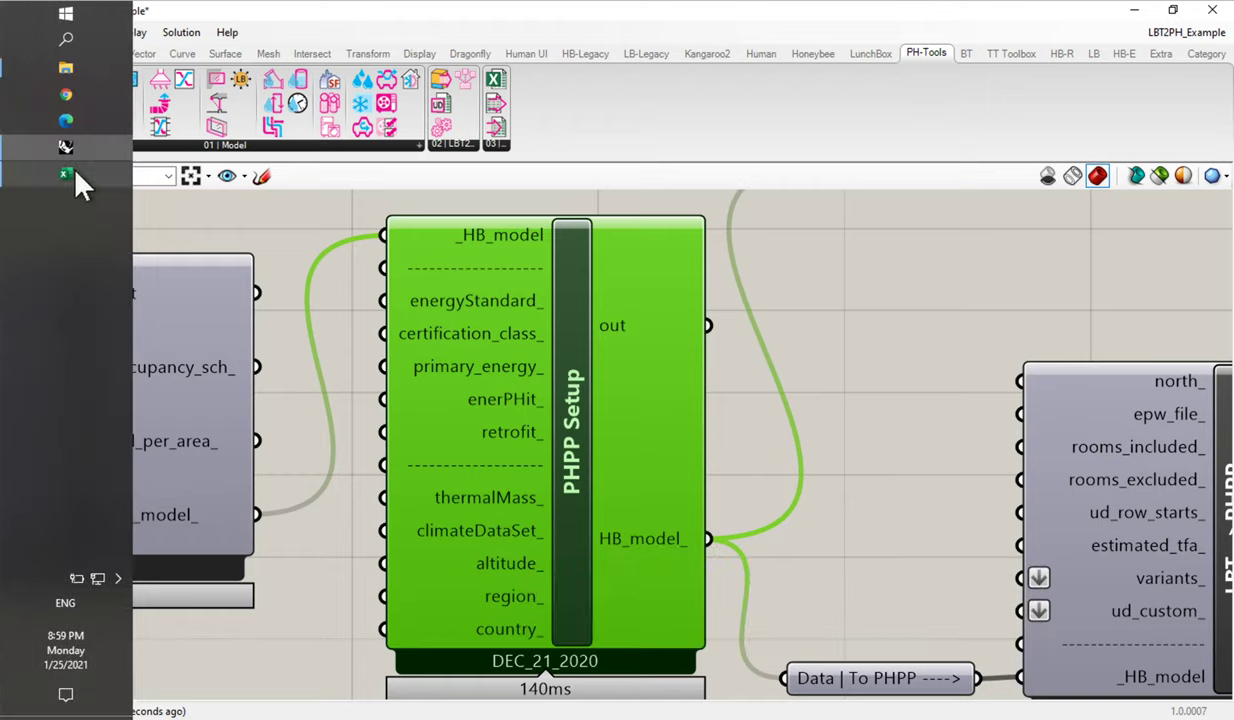
left_click(76, 172)
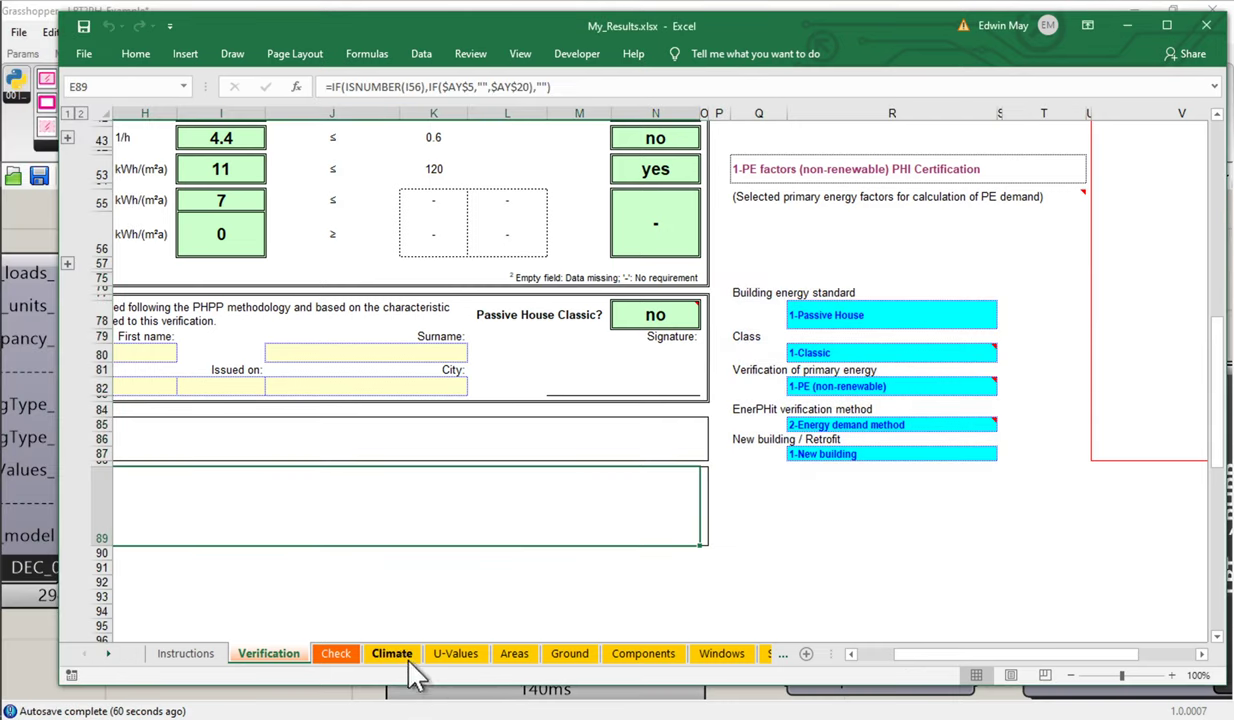
left_click(392, 655)
left_click(275, 326)
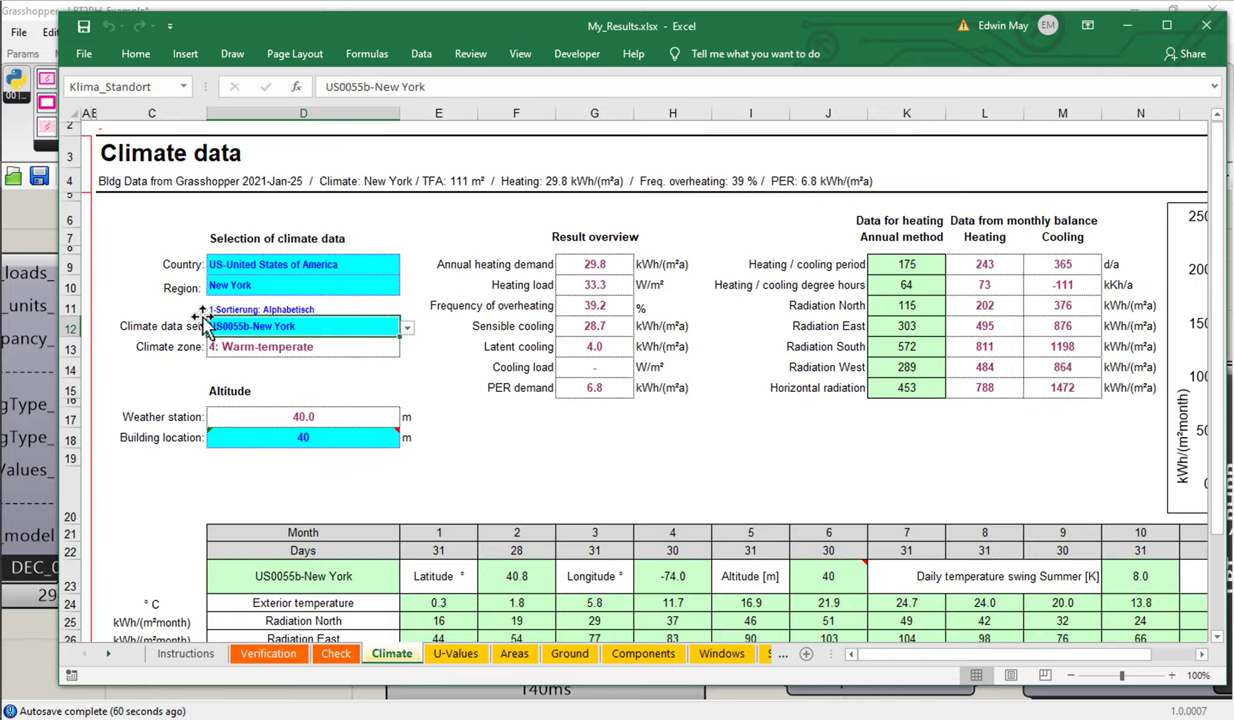
left_click(407, 328)
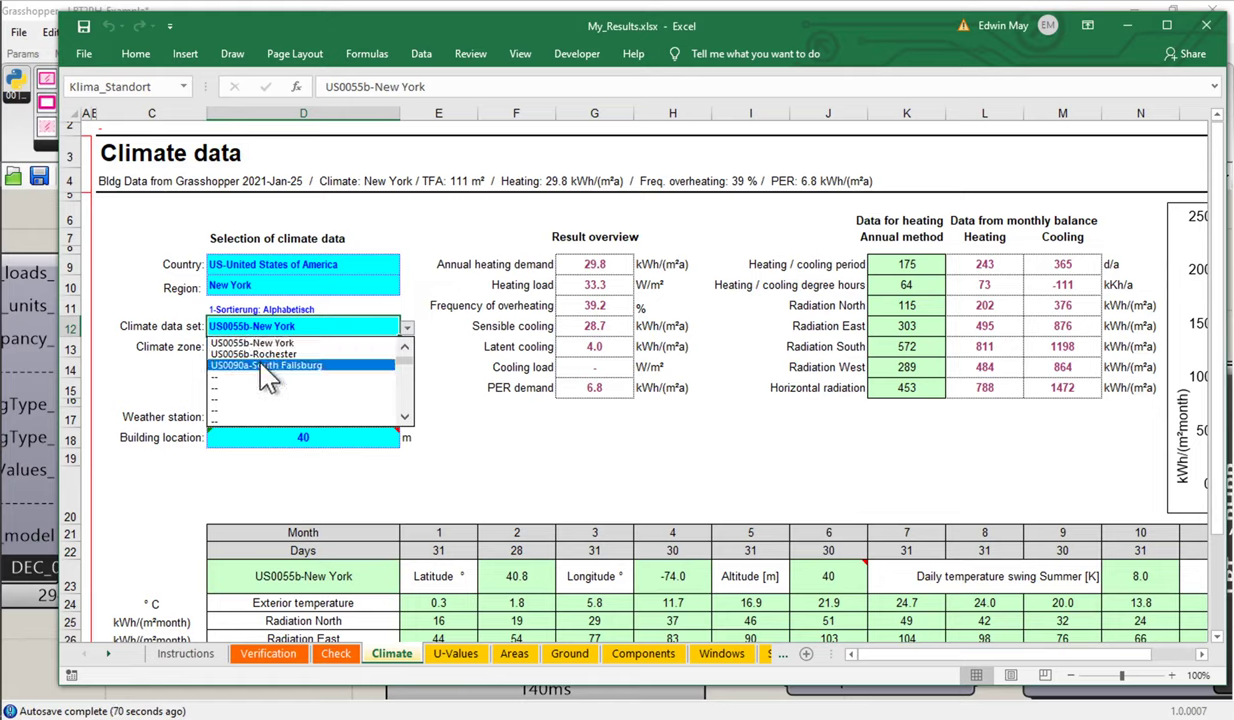
left_click(258, 345)
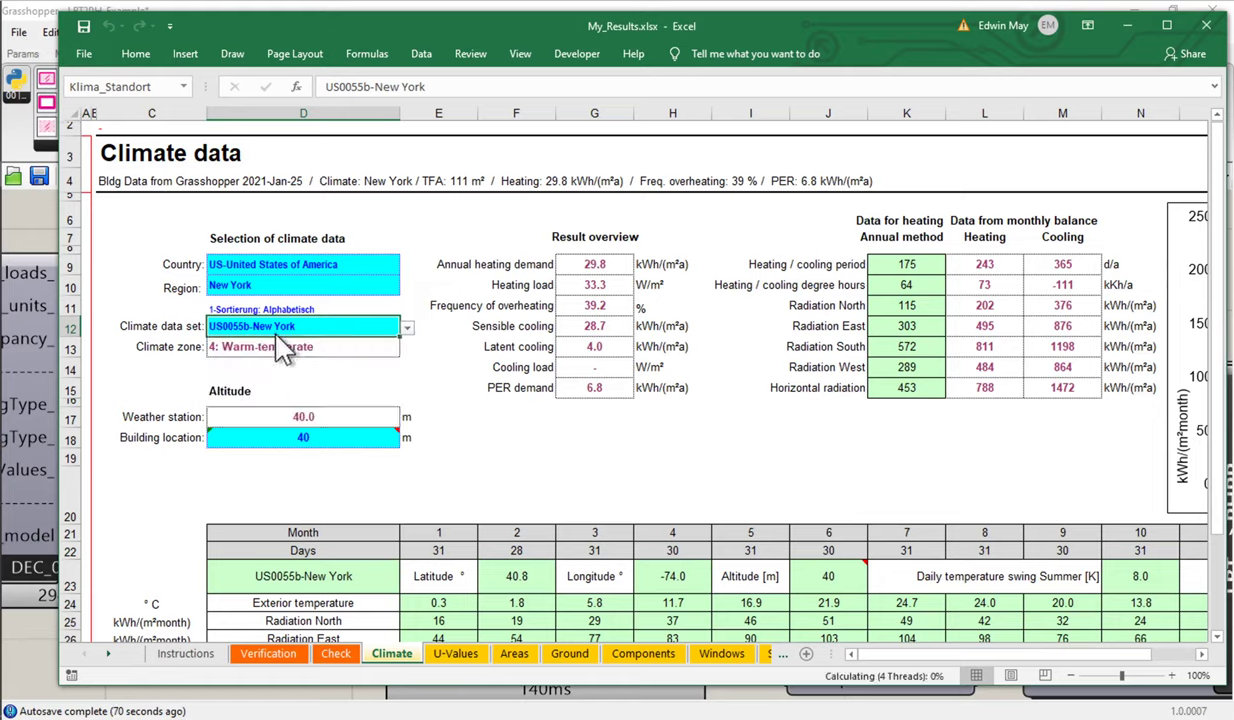
left_click(42, 230)
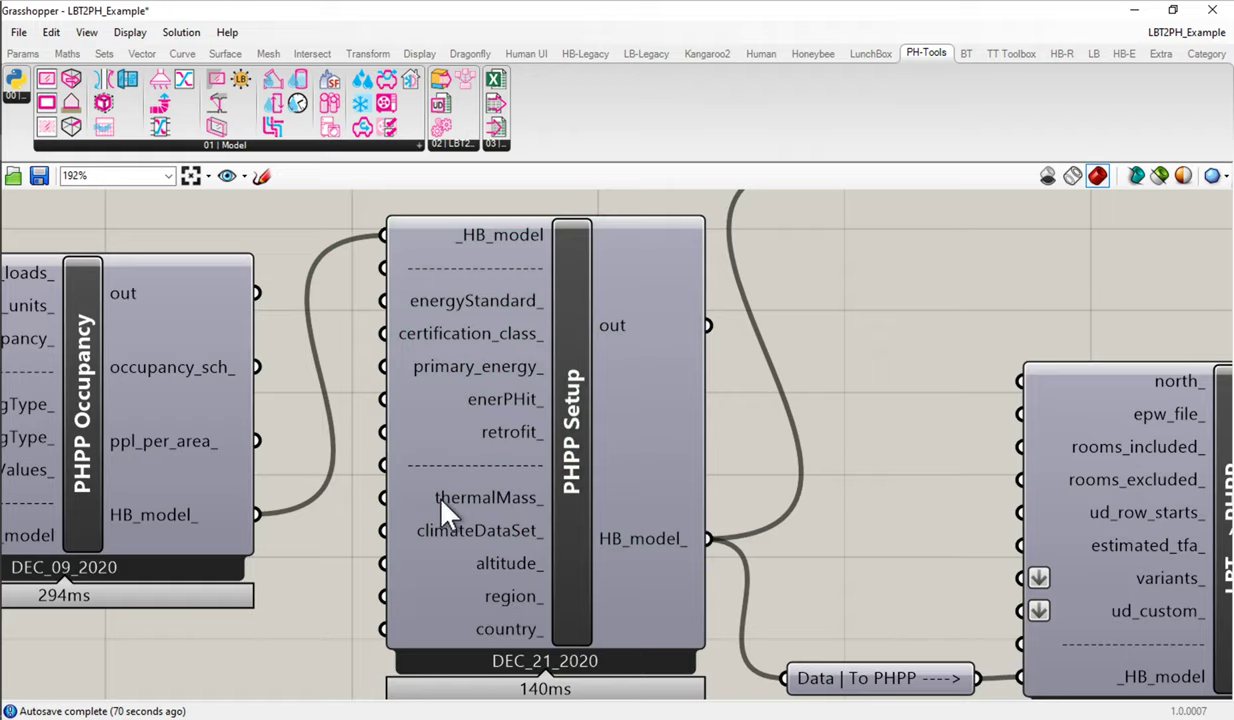
Examine the epw_file_ input of LBT-->PHPP and read the PHPP Setup component's description.
scroll(441, 510, "down", 2)
scroll(537, 386, "up", 1)
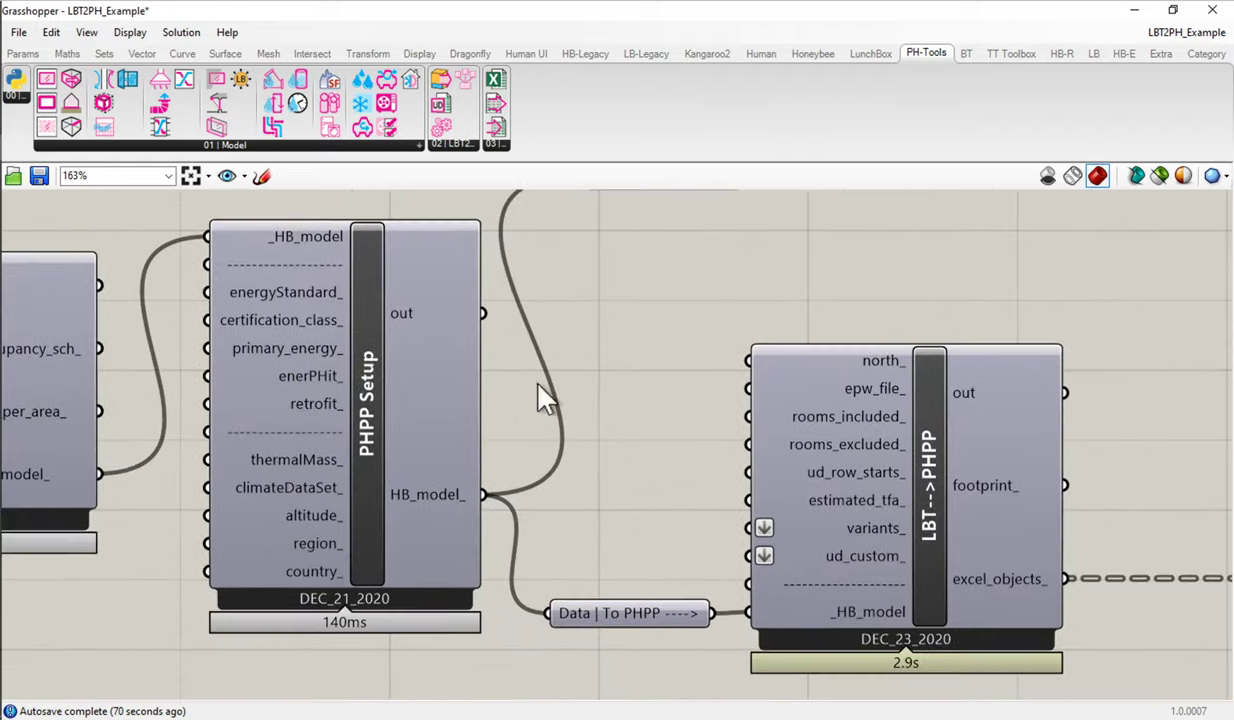
left_click(651, 233)
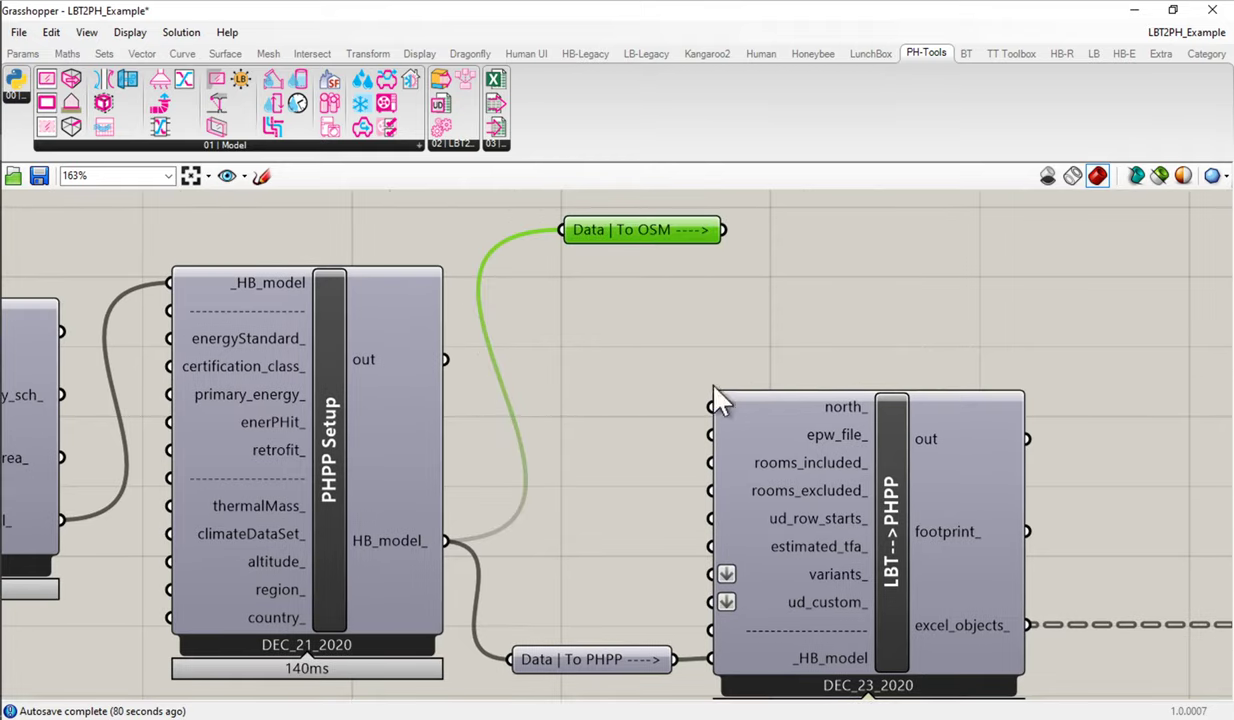
mouse_move(820, 452)
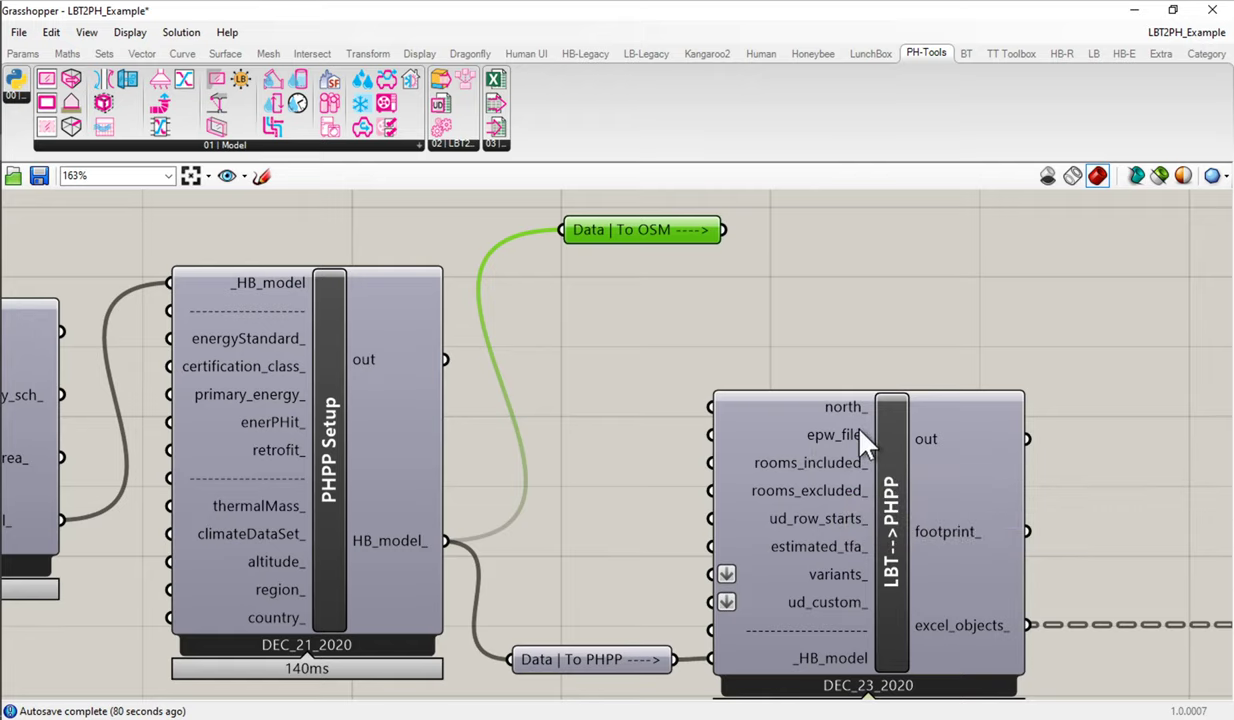
mouse_move(858, 432)
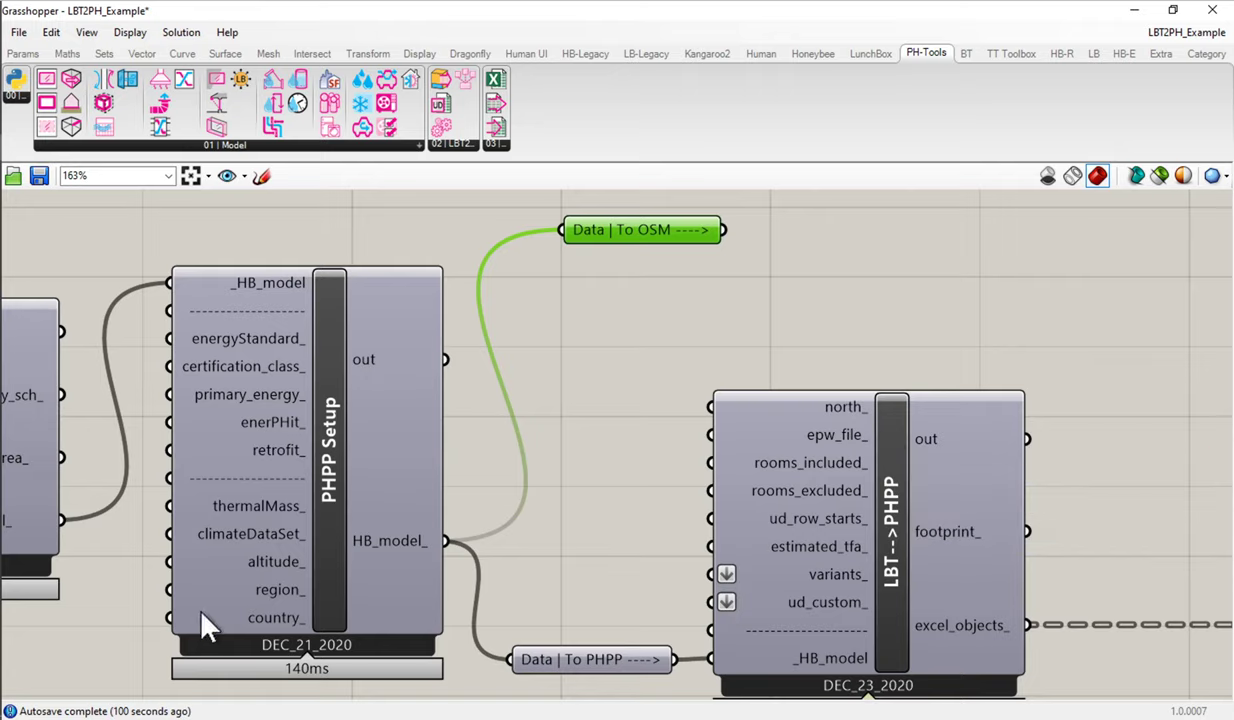
left_click_drag(205, 625, 340, 550)
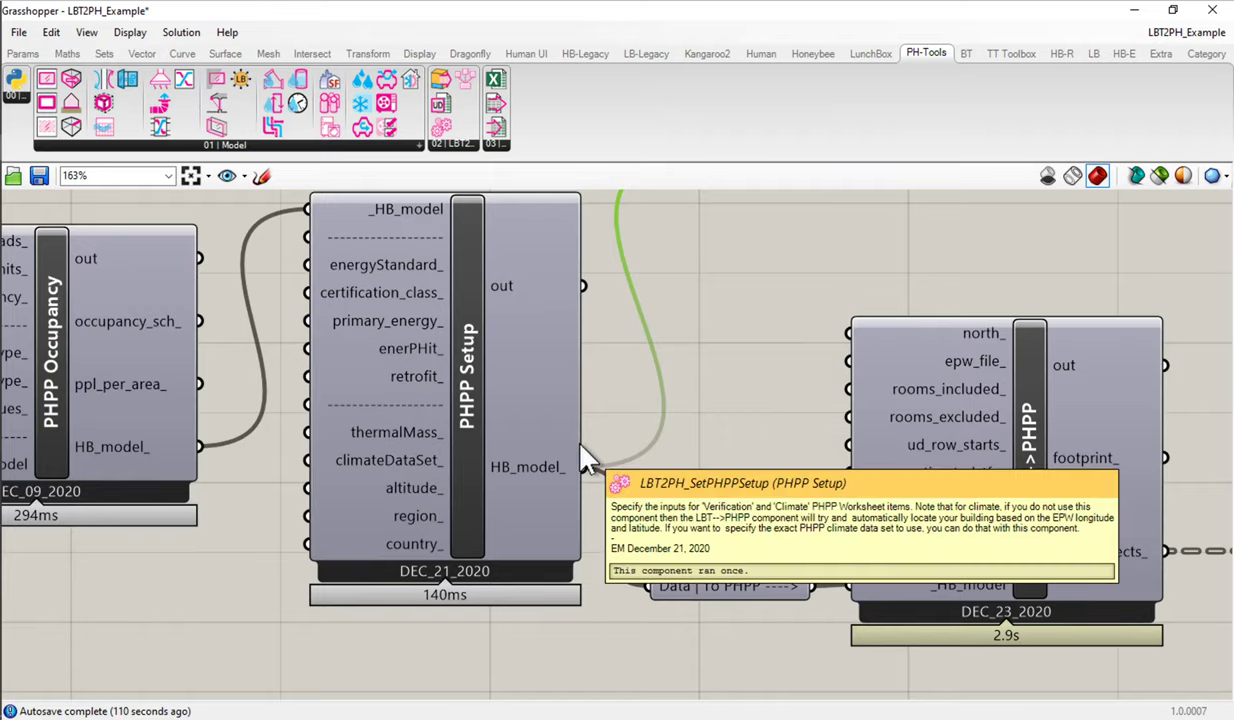
Switch to My_Results.xlsx, examine the climate data selection block on the Climate sheet, and return to PHPP Setup in Grasshopper.
mouse_move(3, 143)
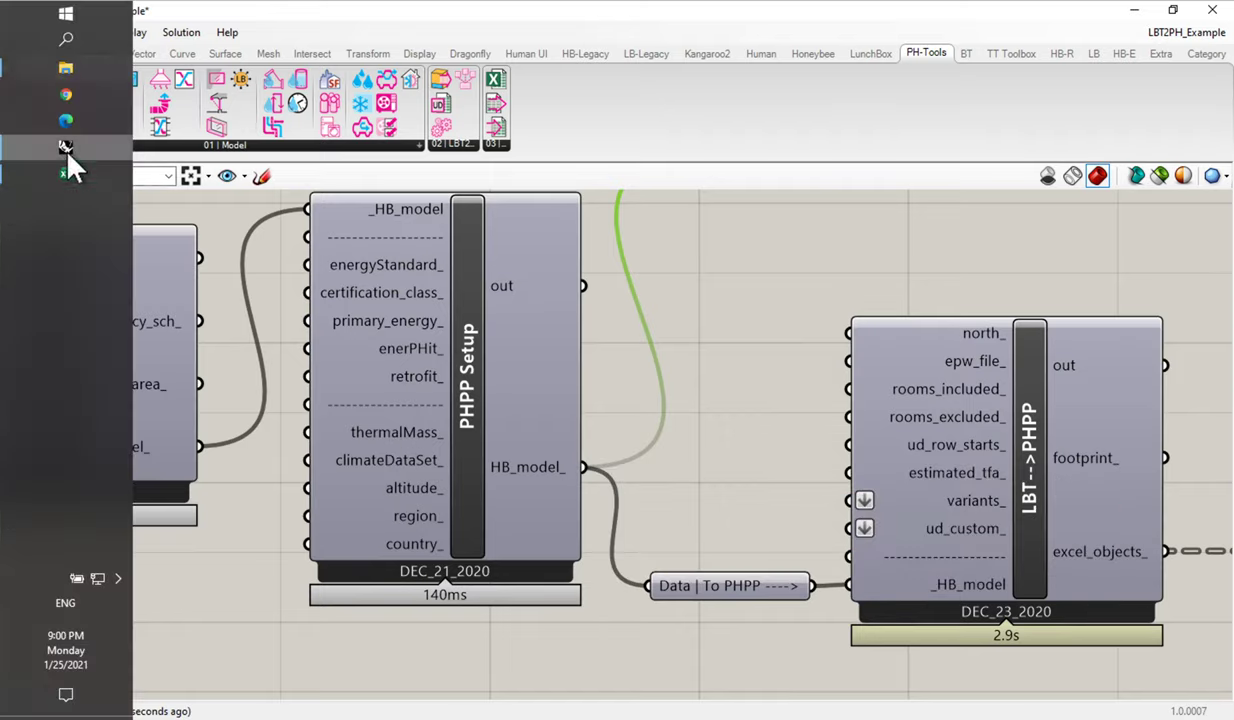
left_click(66, 172)
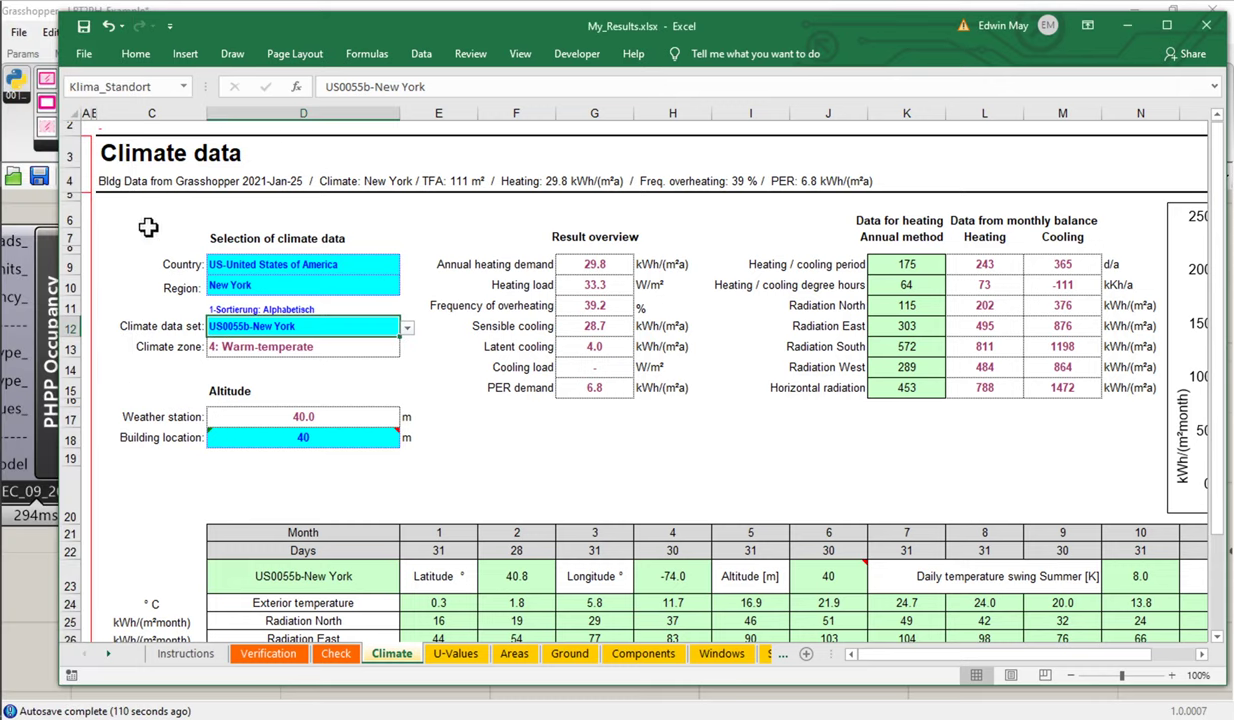
left_click_drag(149, 231, 430, 503)
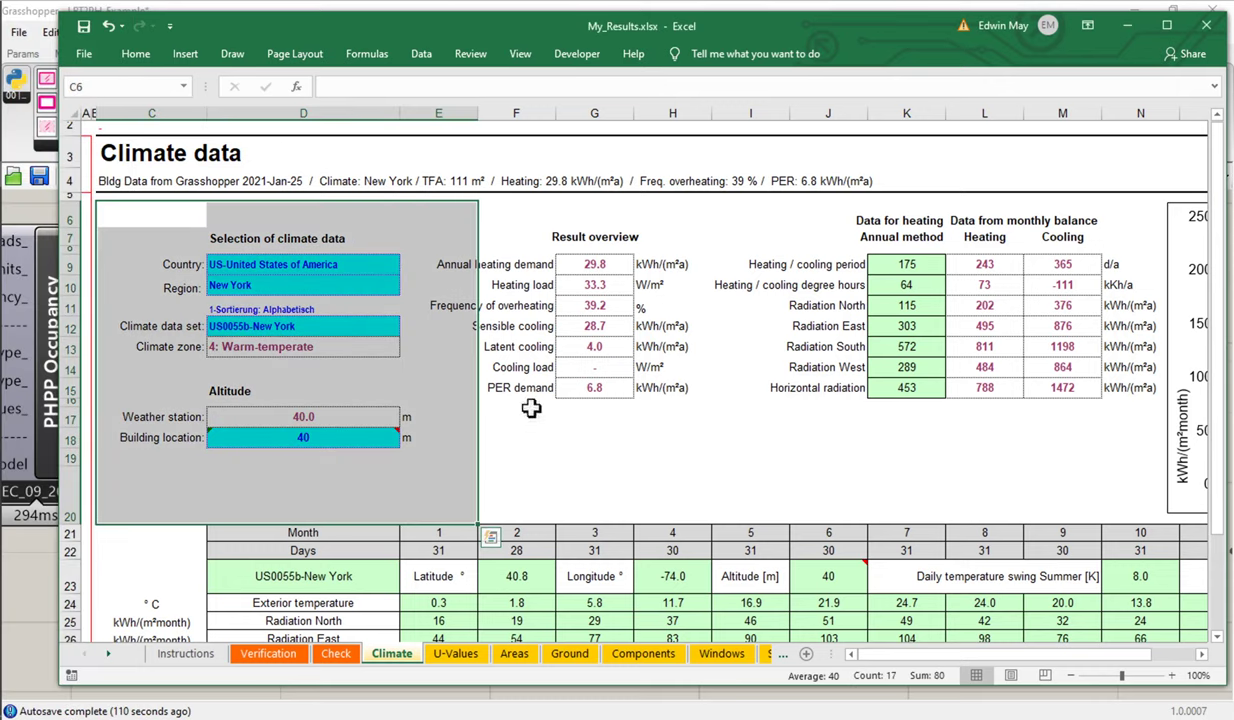
left_click(589, 480)
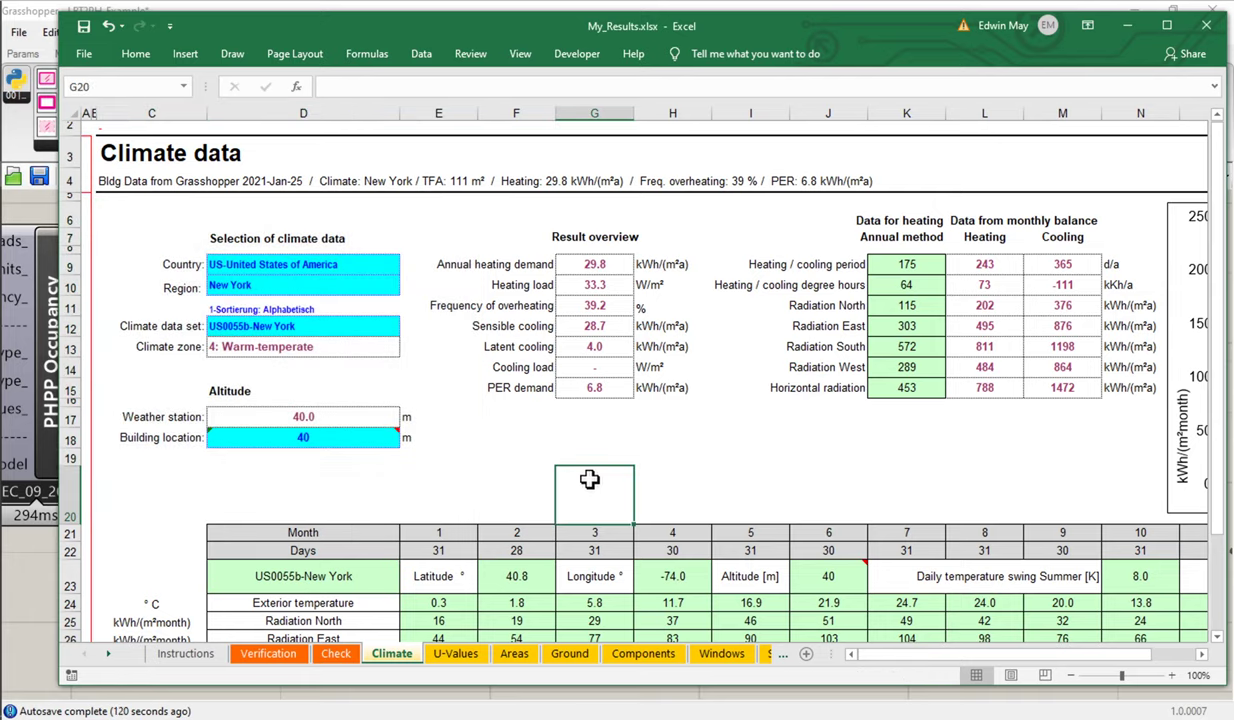
left_click(603, 430)
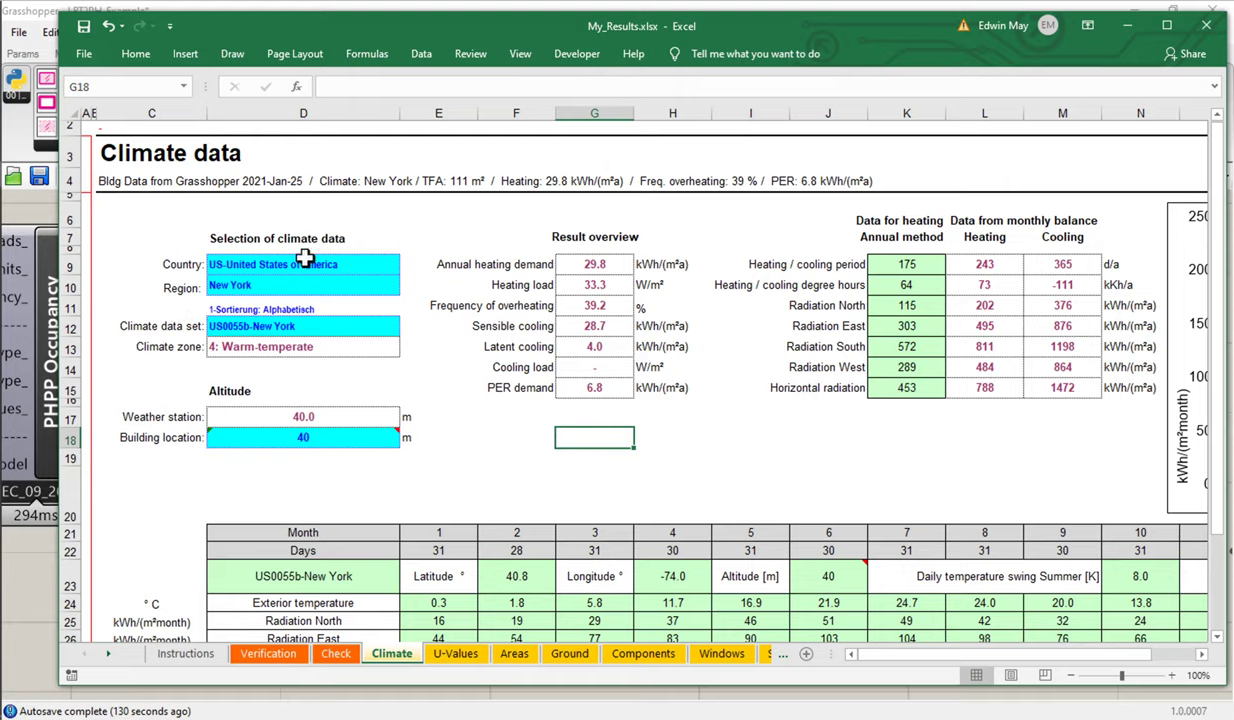
left_click(40, 218)
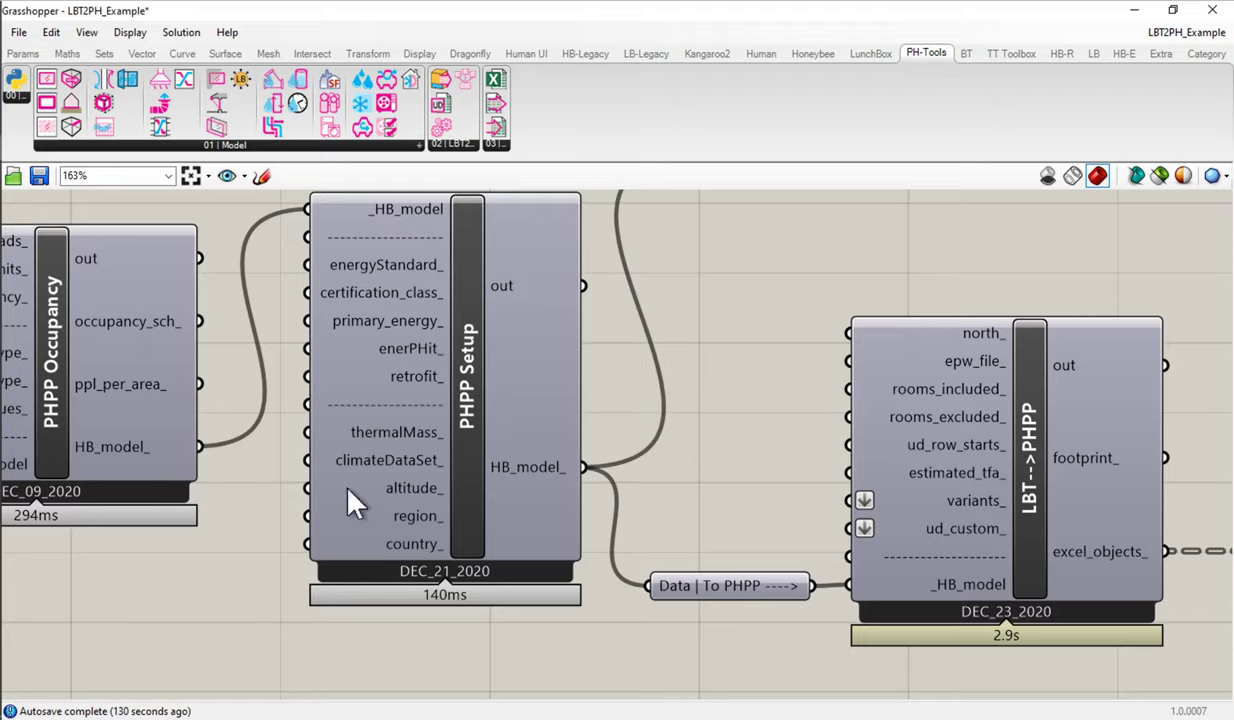
mouse_move(397, 452)
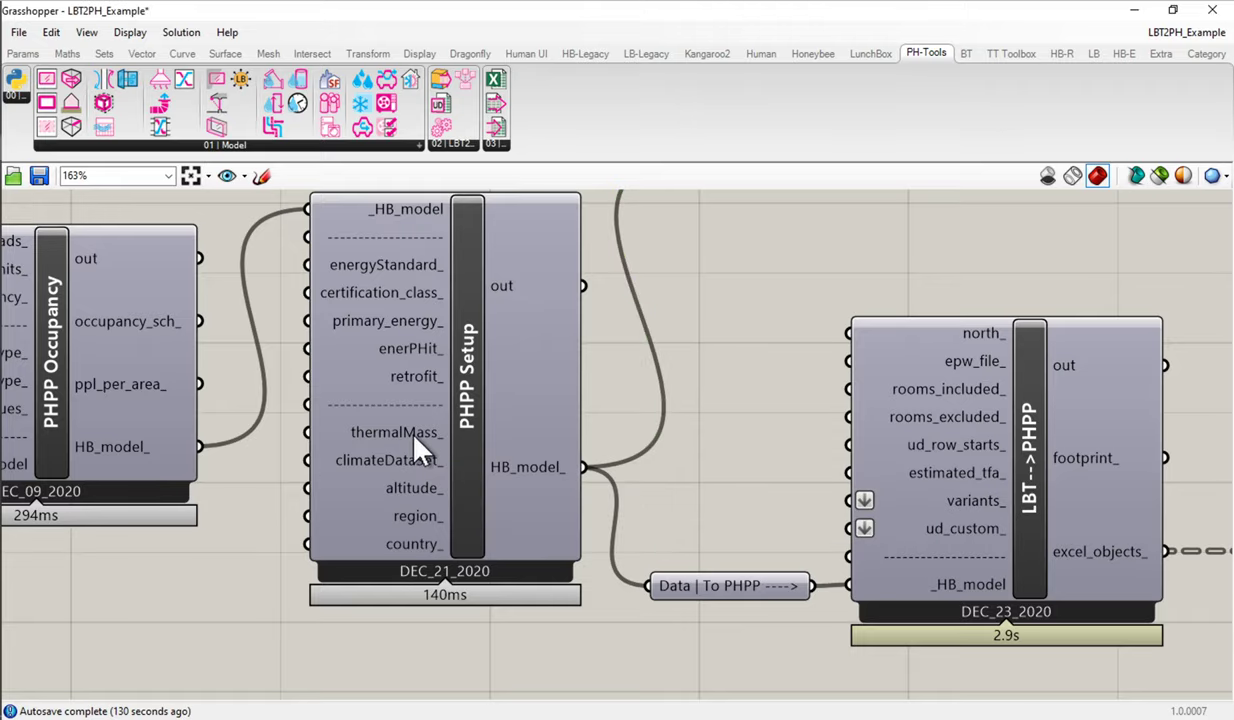
scroll(414, 434, "down", 3)
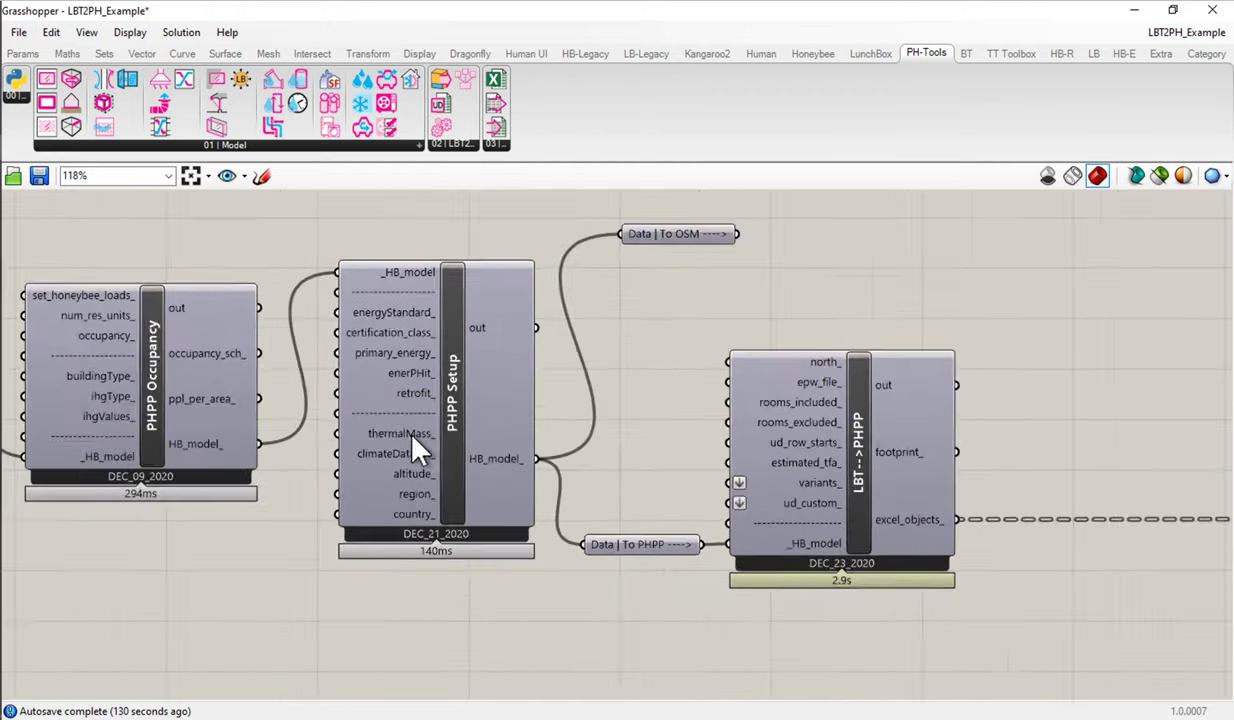
Switch to My_Results.xlsx, examine the certification settings from building energy standard to retrofit on the Verification sheet, and return to Grasshopper.
mouse_move(60, 198)
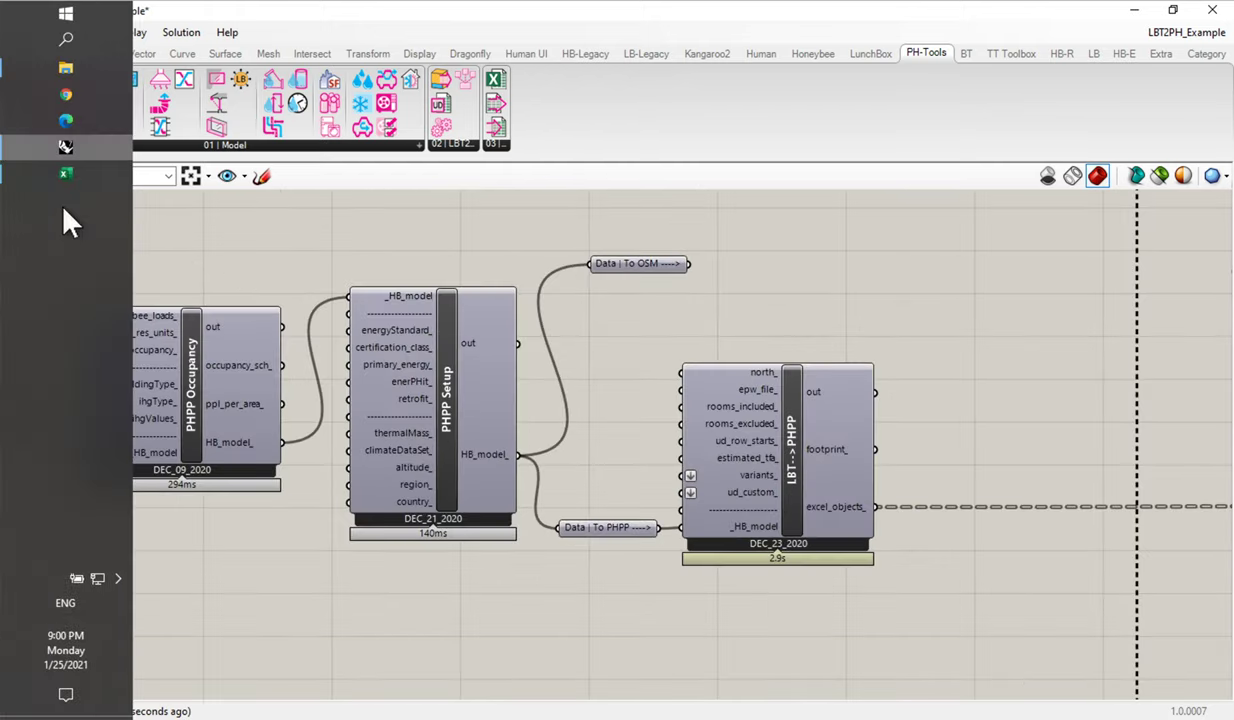
left_click(65, 164)
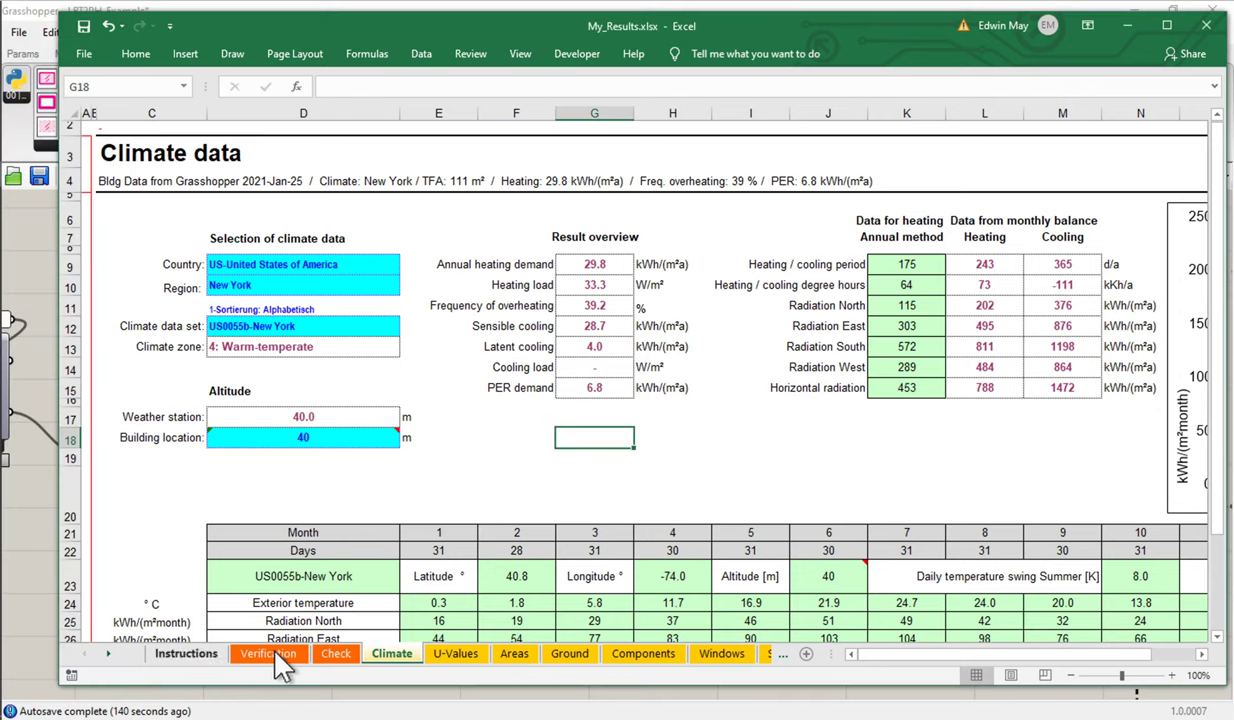
left_click(264, 655)
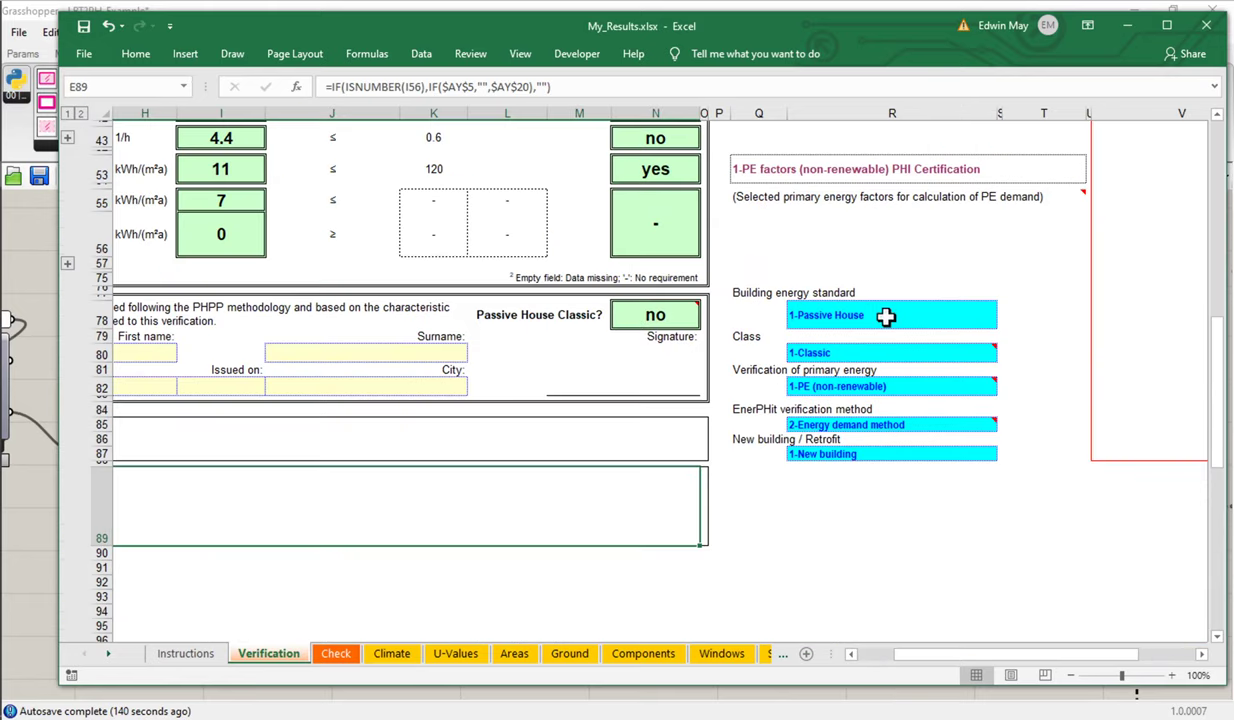
left_click_drag(746, 278, 983, 490)
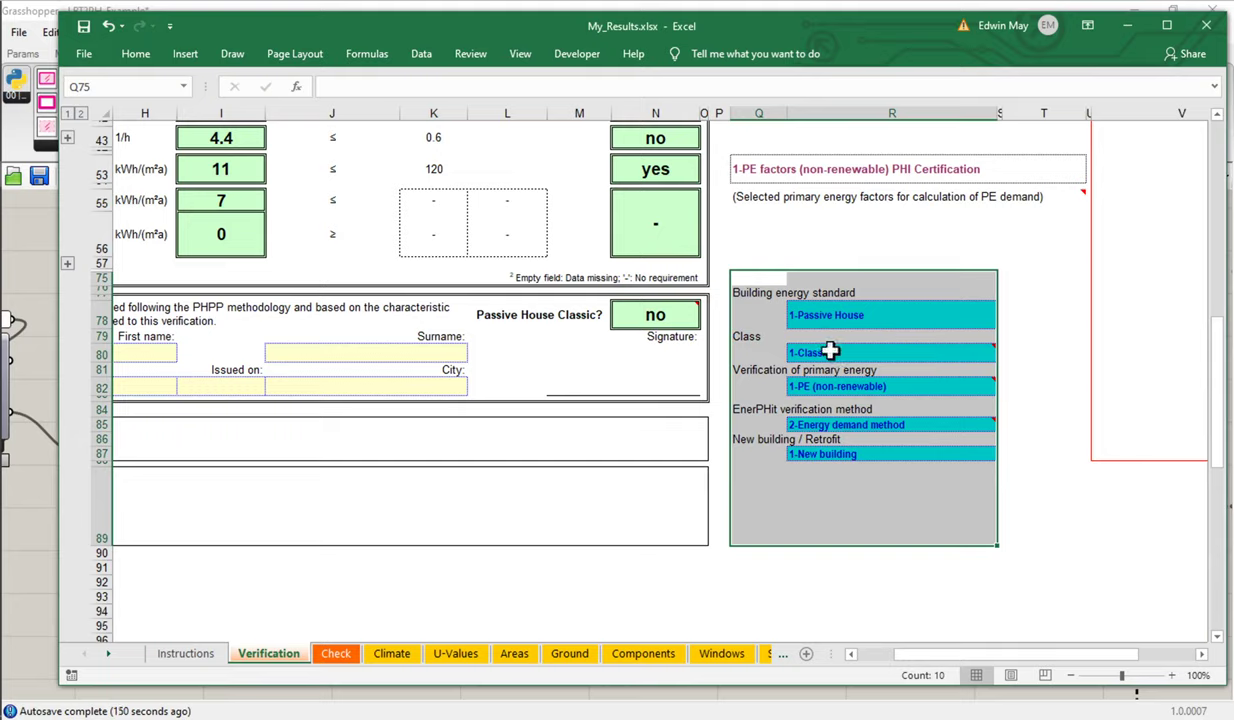
mouse_move(845, 392)
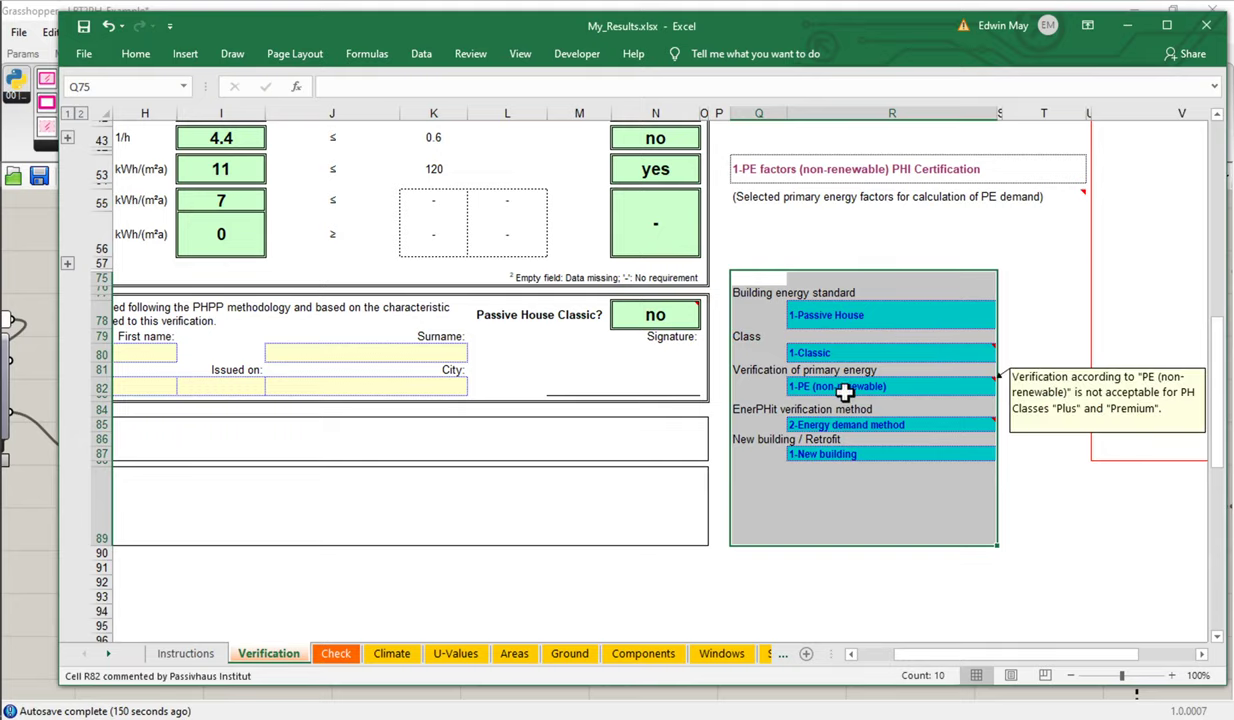
left_click(40, 244)
Add a panel reading 2-EnerPhit above PHPP Occupancy and wire it to PHPP Setup's energyStandard_ input.
scroll(375, 485, "up", 2)
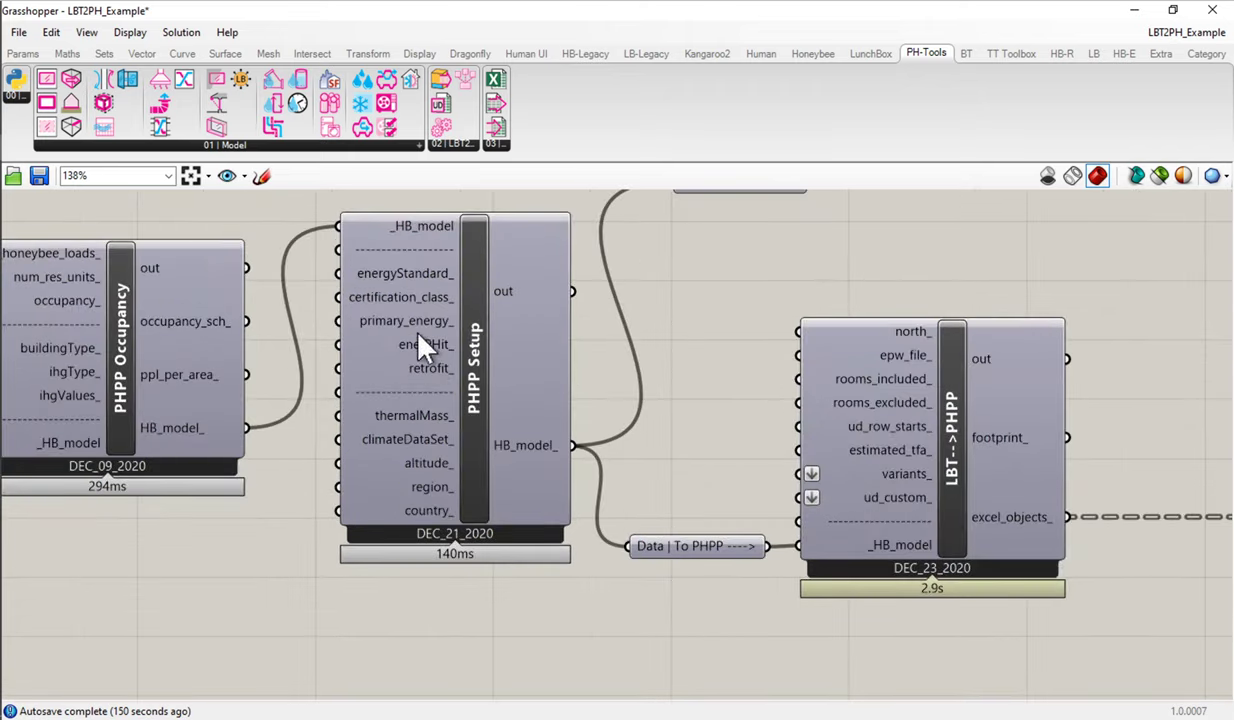
left_click_drag(415, 381, 676, 388)
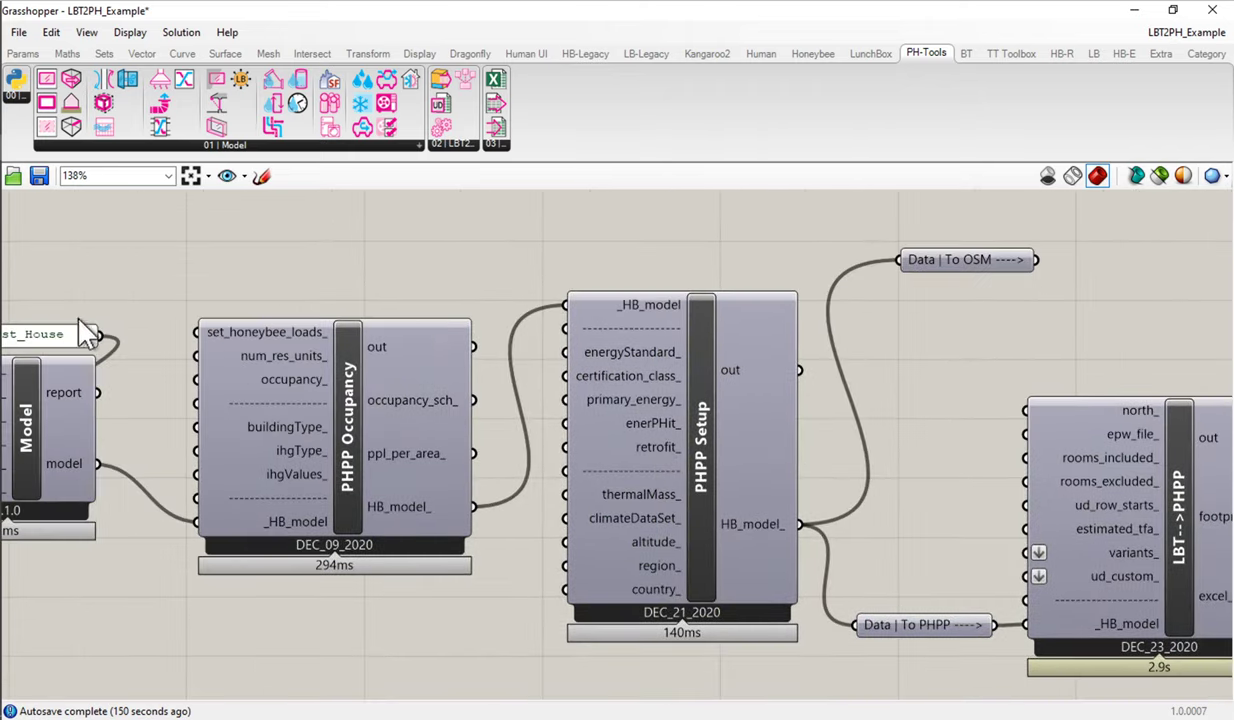
double_click(458, 250)
type("\"")
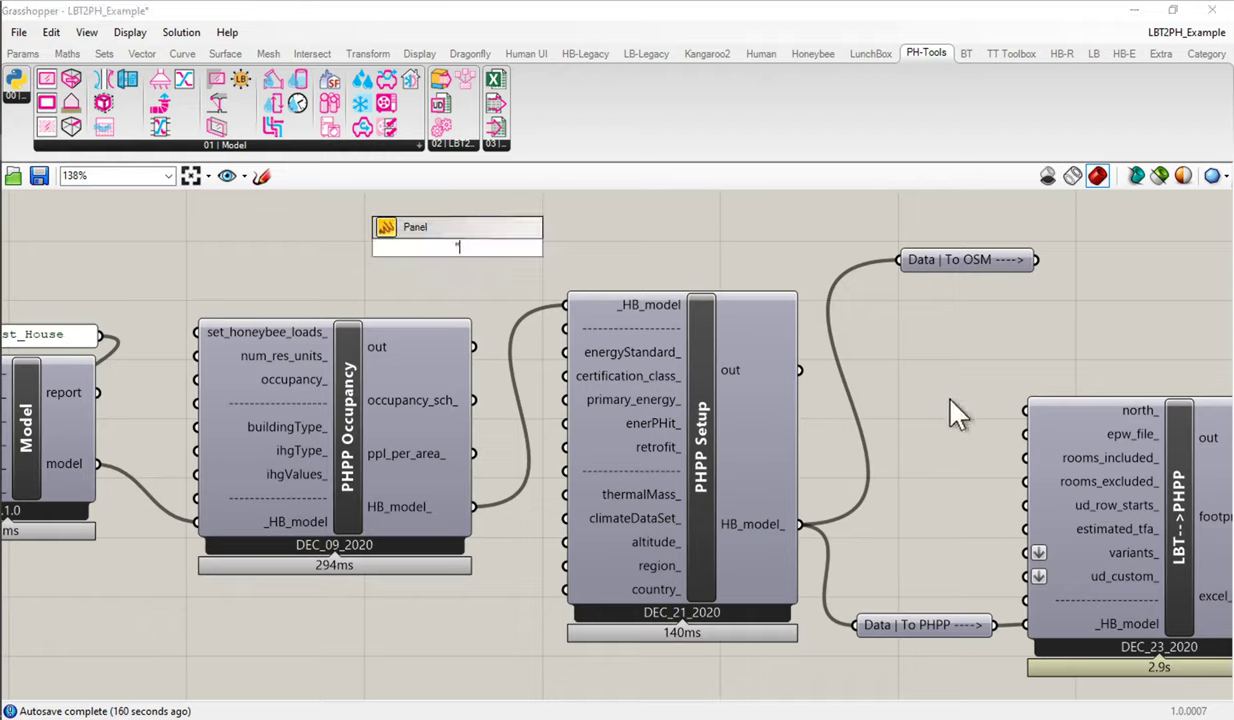
type("2-EnerPhit")
key("Return")
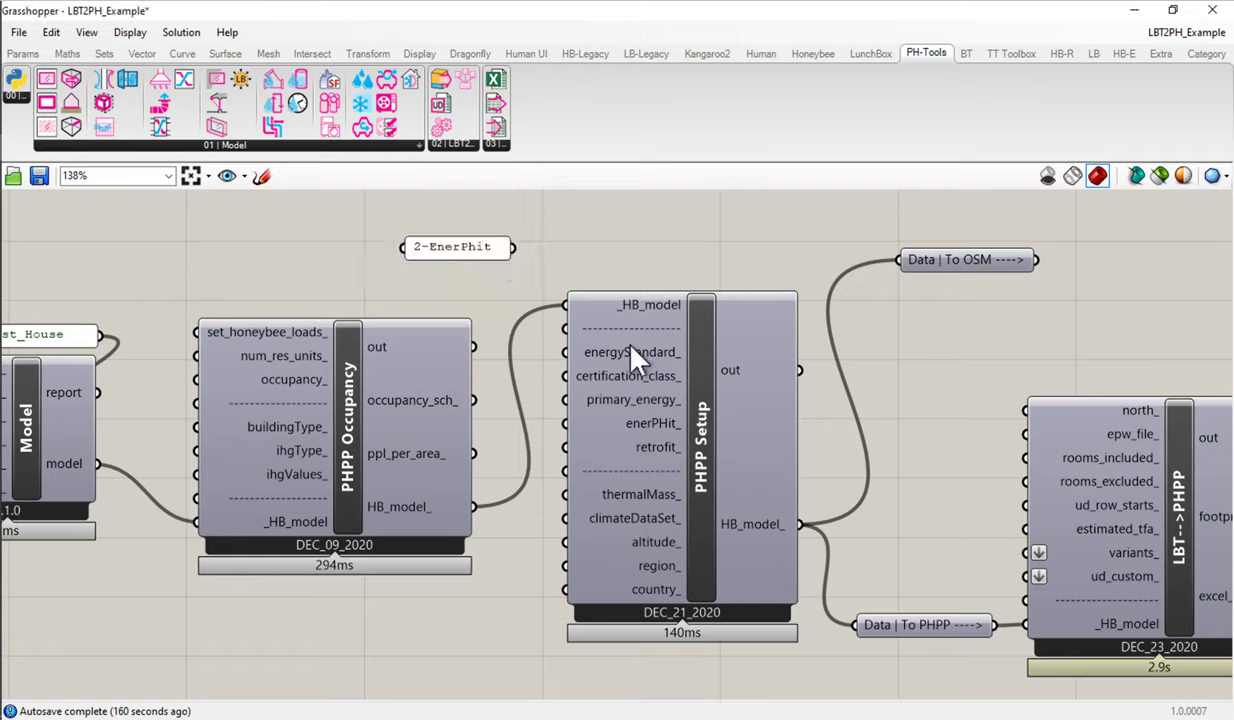
mouse_move(632, 354)
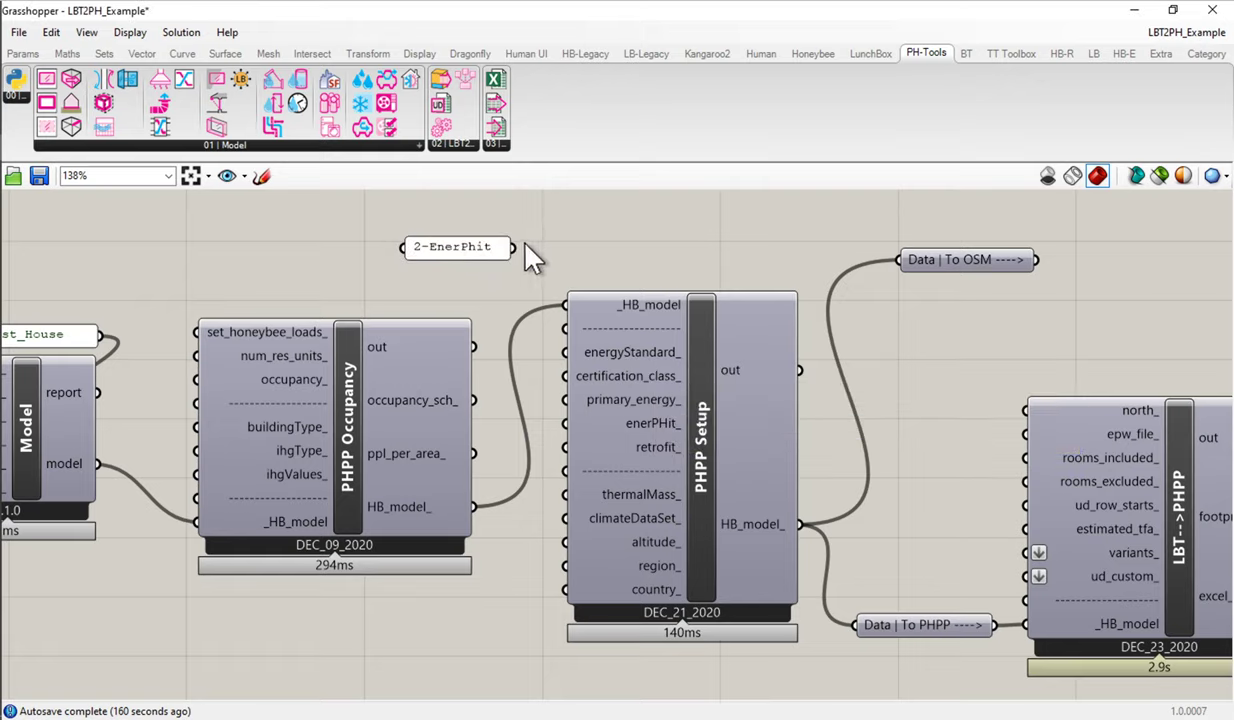
left_click_drag(512, 247, 566, 352)
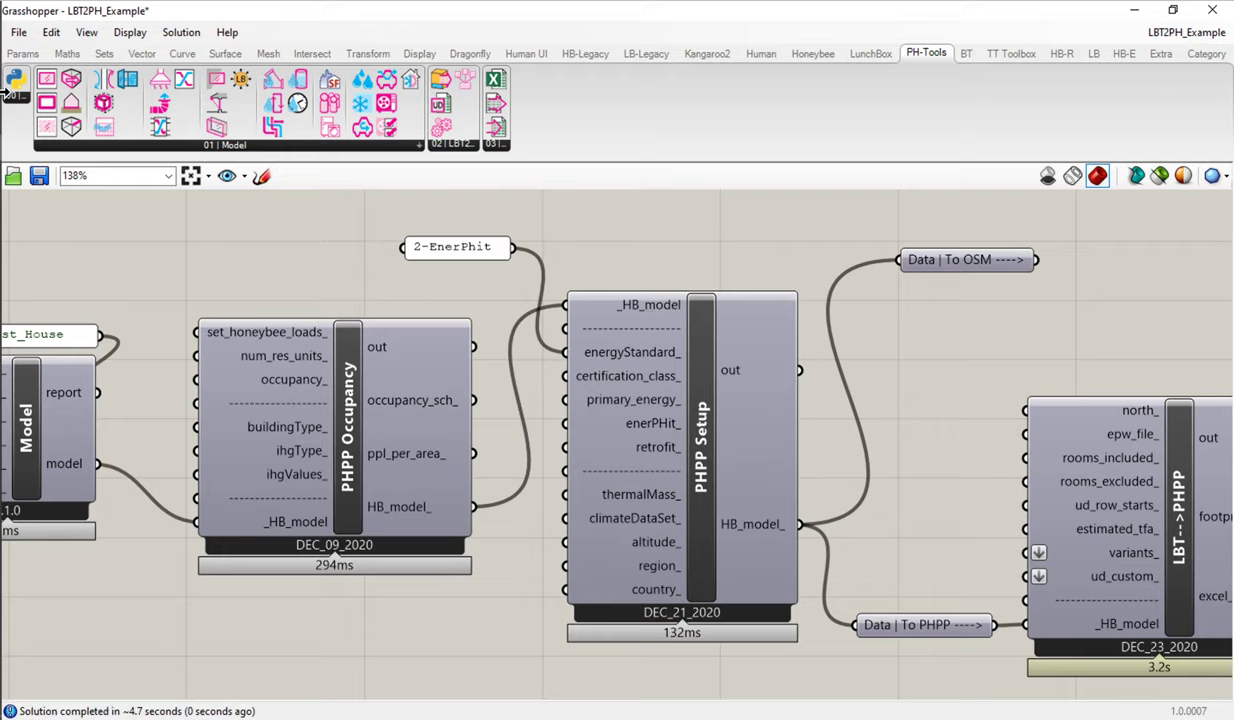
Check the building energy standard on the Verification sheet of My_Results.xlsx and return to Grasshopper.
mouse_move(14, 108)
left_click(62, 173)
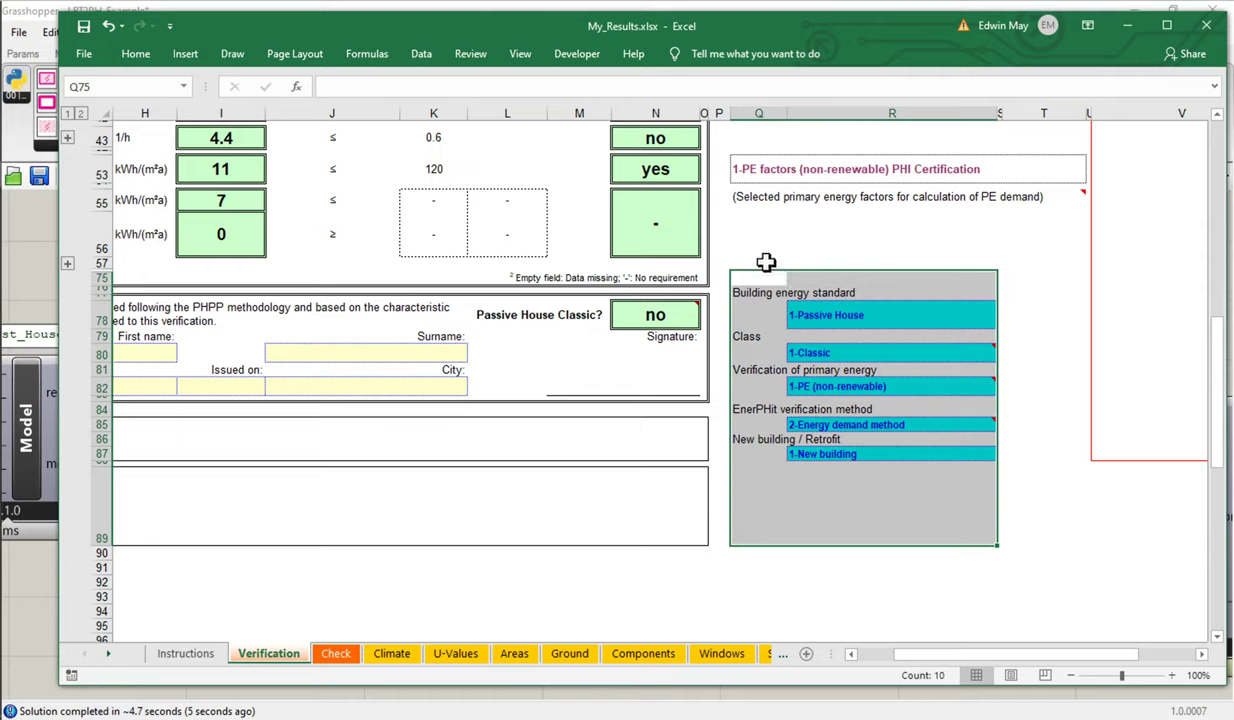
left_click(22, 238)
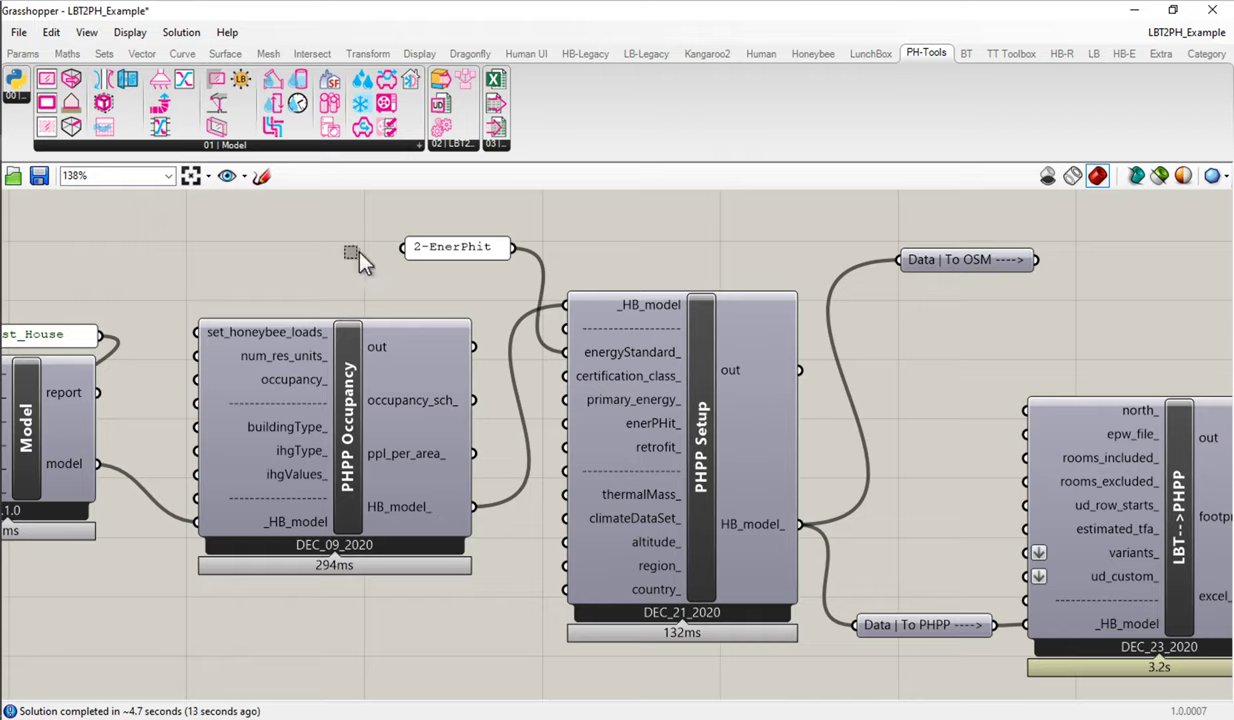
Delete the 2-EnerPhit panel feeding PHPP Setup's energyStandard_ input.
left_click_drag(350, 252, 535, 195)
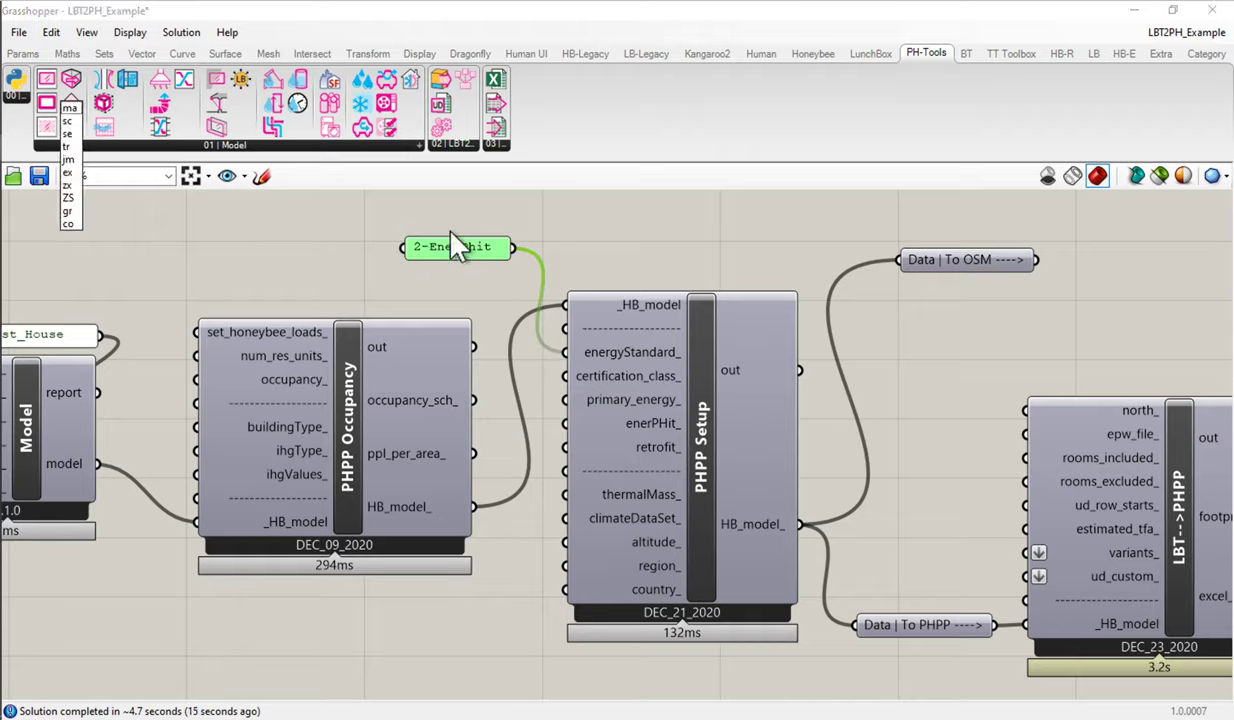
left_click(51, 32)
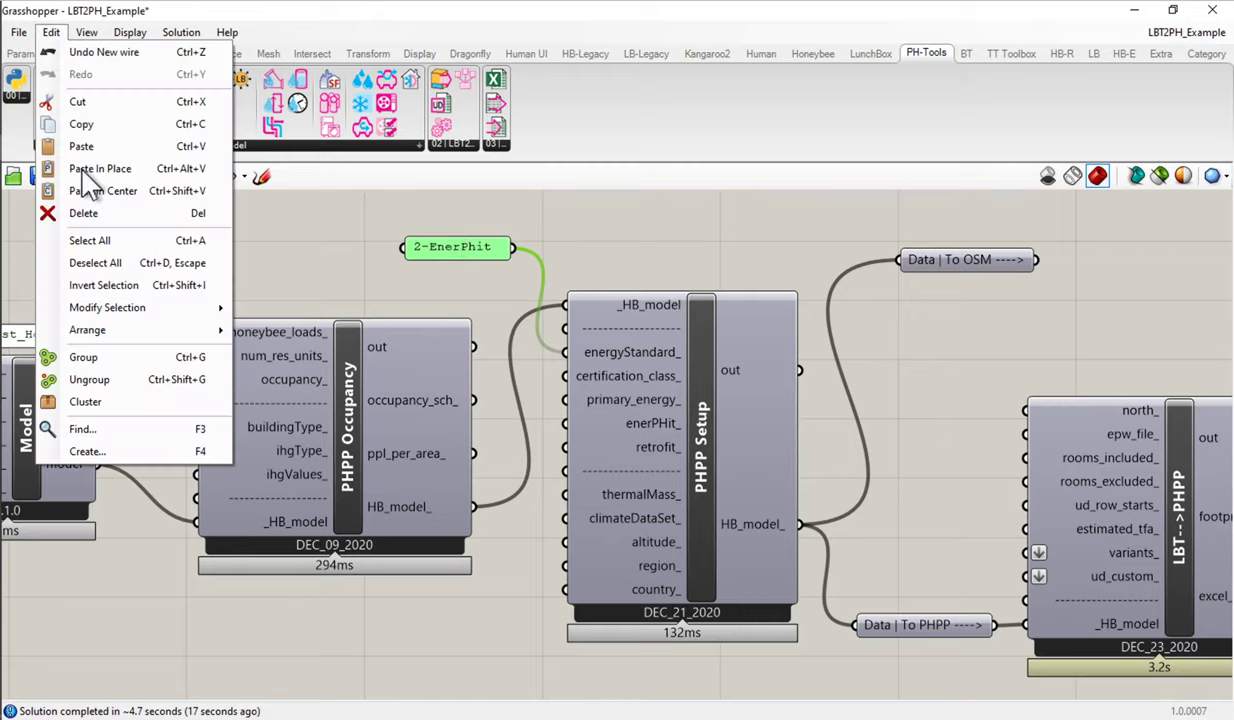
left_click(85, 215)
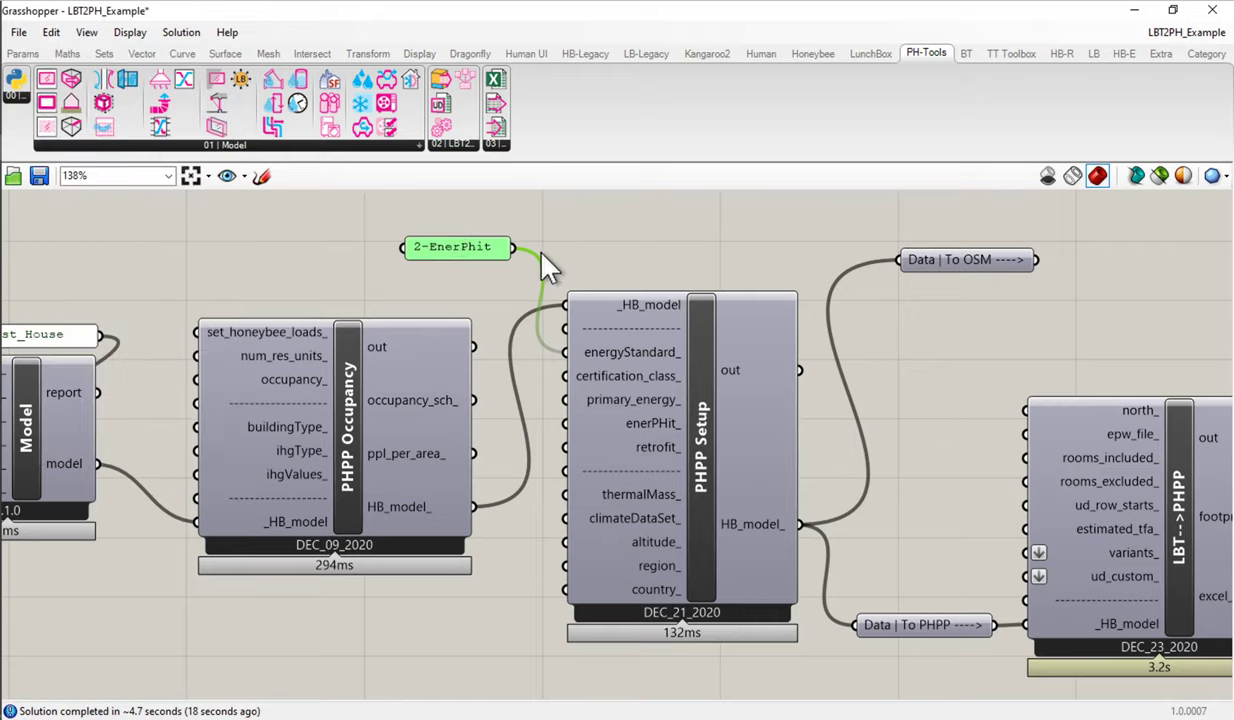
key("Delete")
scroll(540, 265, "down", 2)
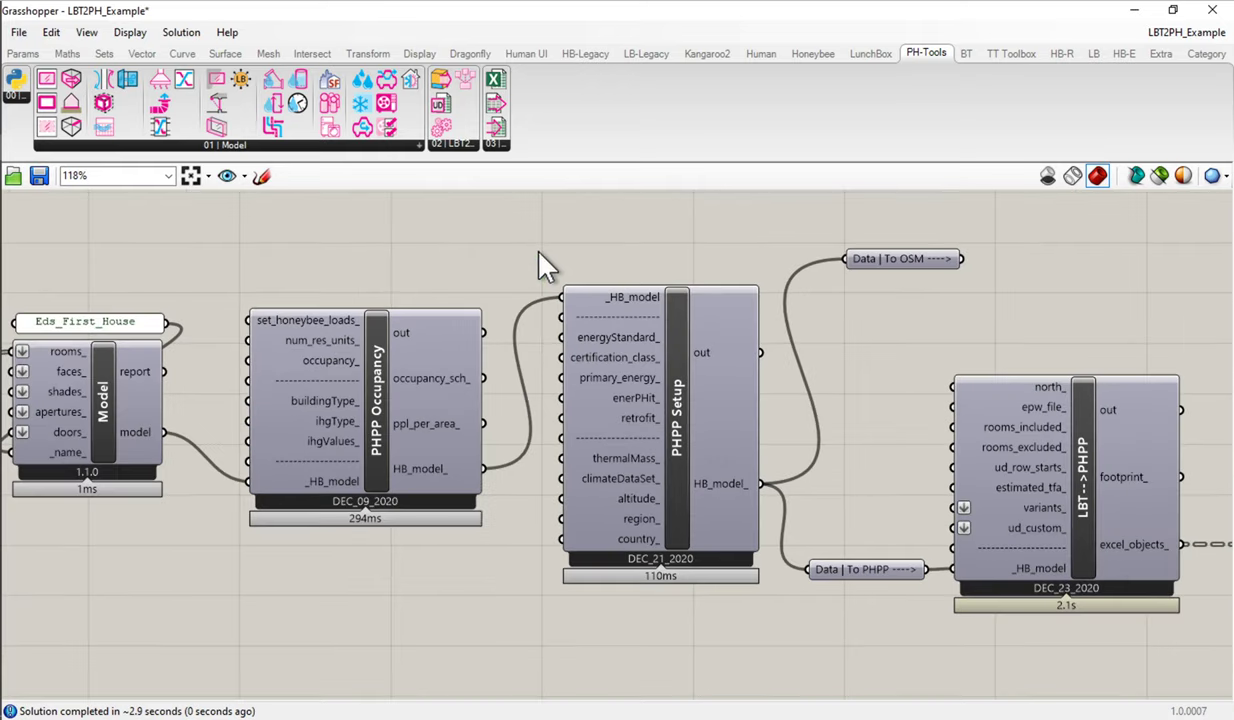
scroll(540, 262, "down", 1)
Switch to My_Results.xlsx and review the Verification sheet from the building data down to the specific building characteristics.
mouse_move(6, 122)
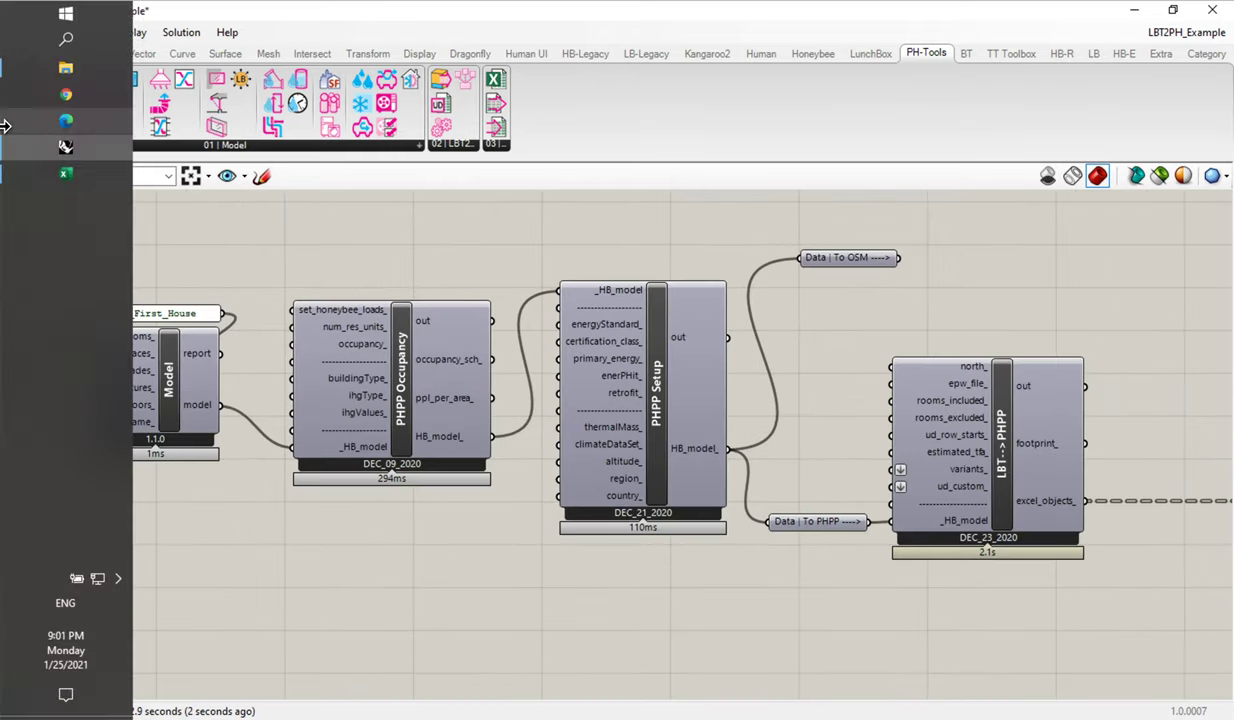
left_click(62, 178)
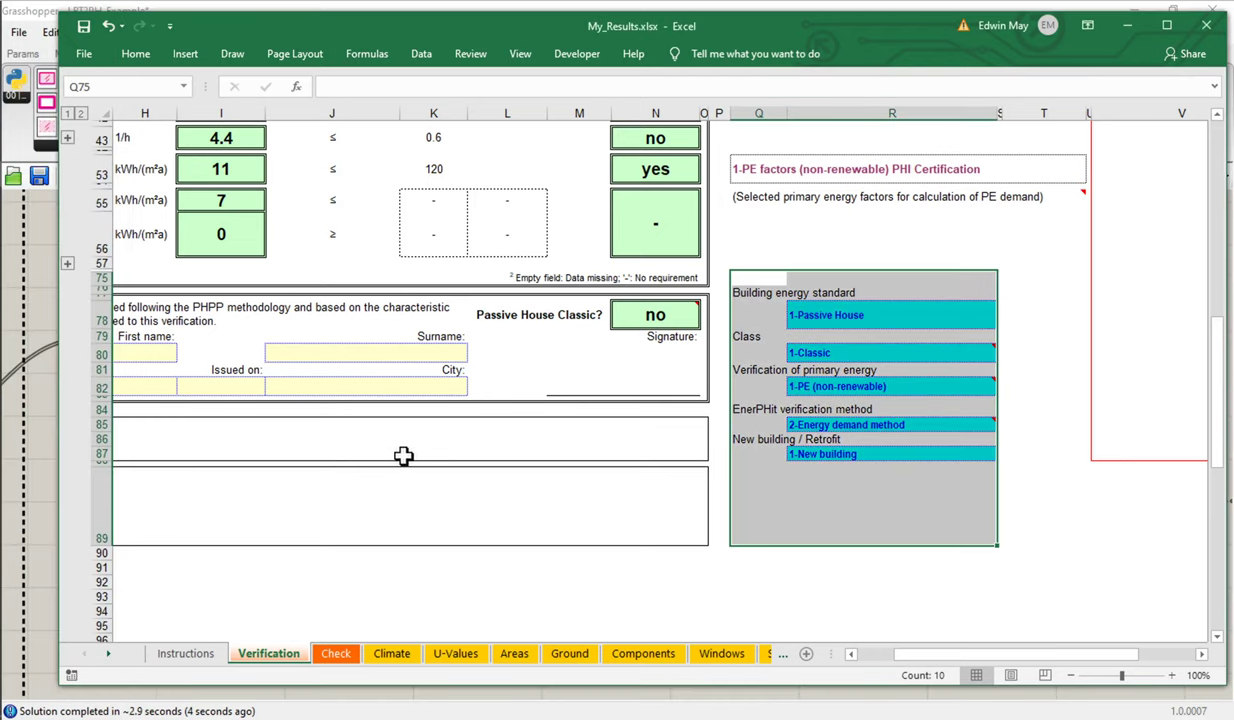
scroll(400, 450, "up", 4)
scroll(347, 372, "up", 9)
left_click(372, 389)
scroll(372, 389, "up", 1)
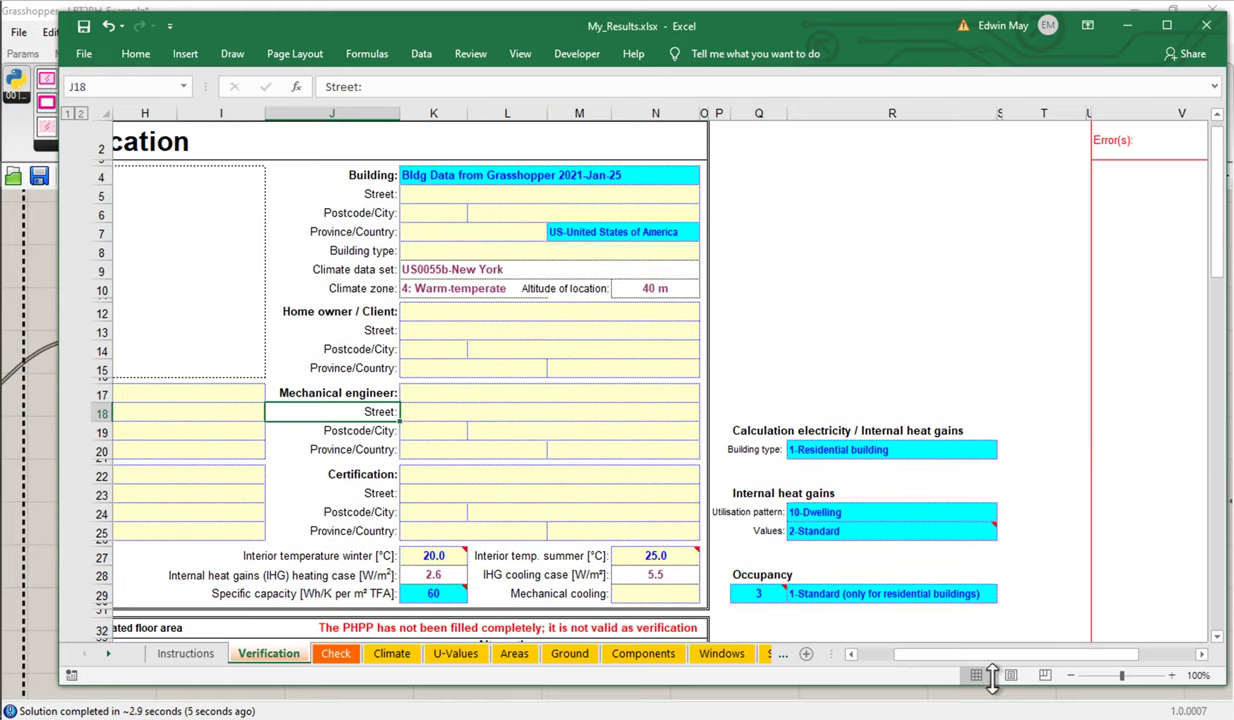
left_click_drag(978, 662, 938, 662)
scroll(330, 377, "down", 2)
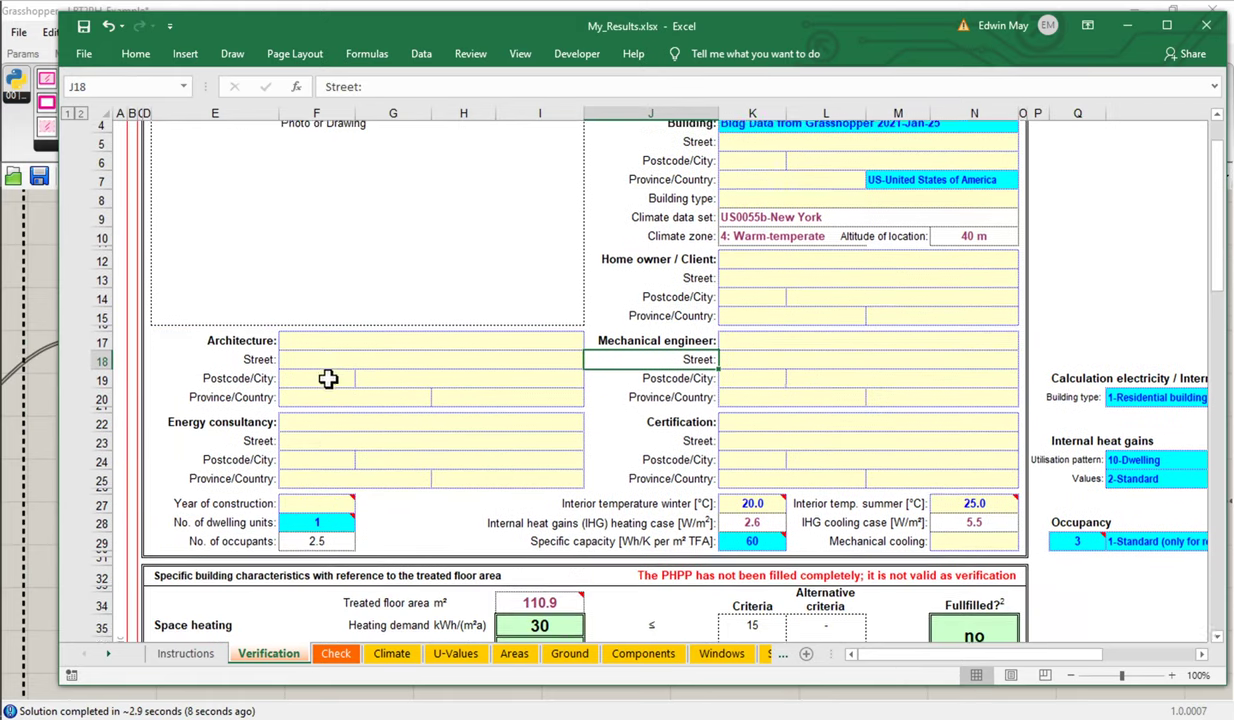
scroll(567, 473, "down", 2)
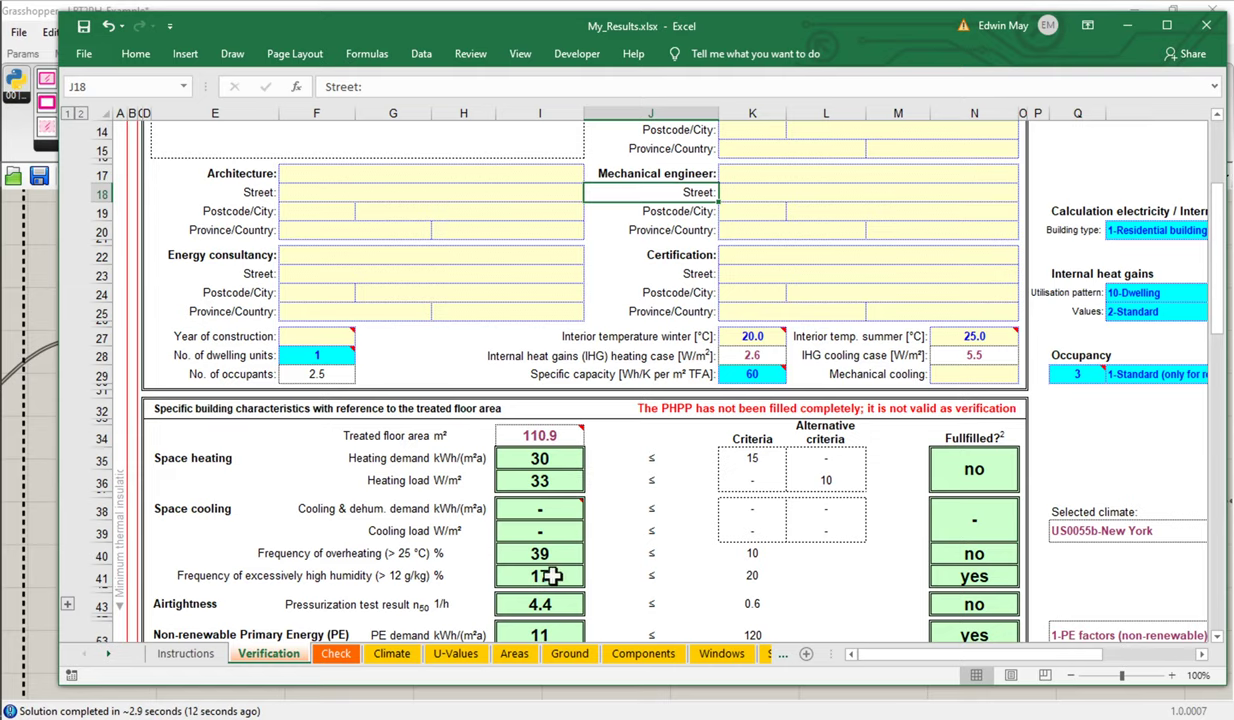
scroll(553, 590, "down", 1)
scroll(555, 590, "down", 3)
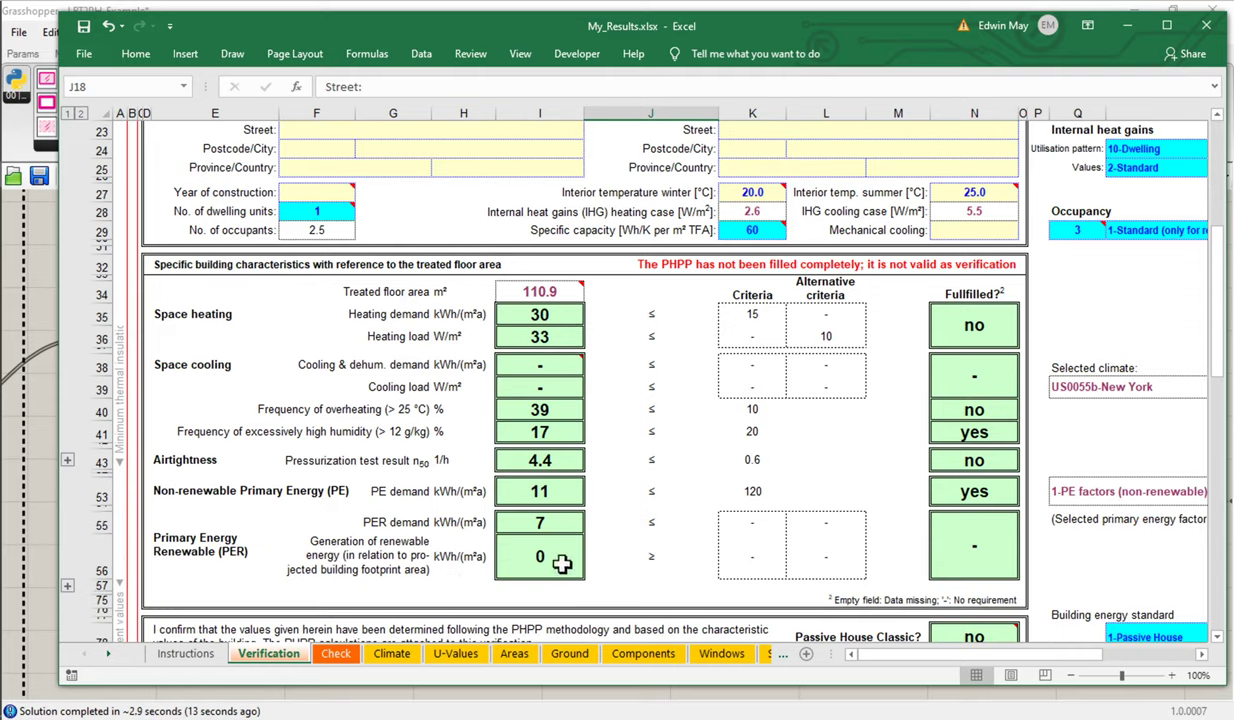
left_click(558, 493)
scroll(560, 493, "up", 6)
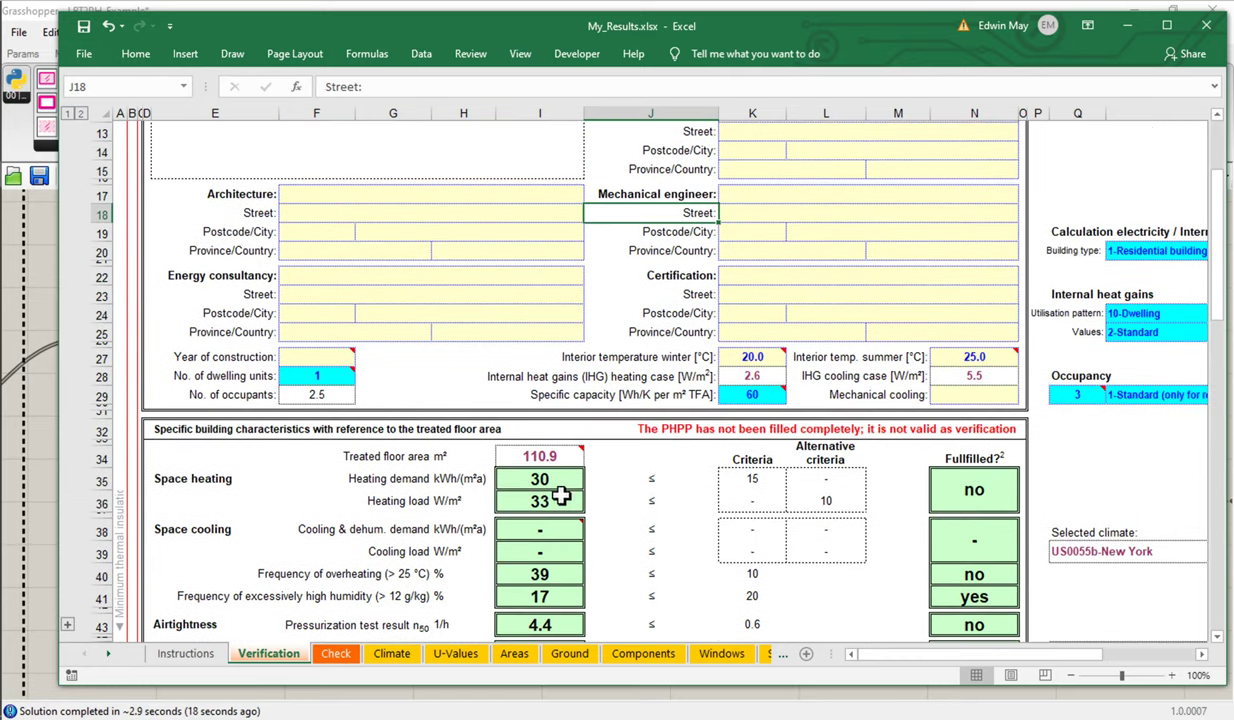